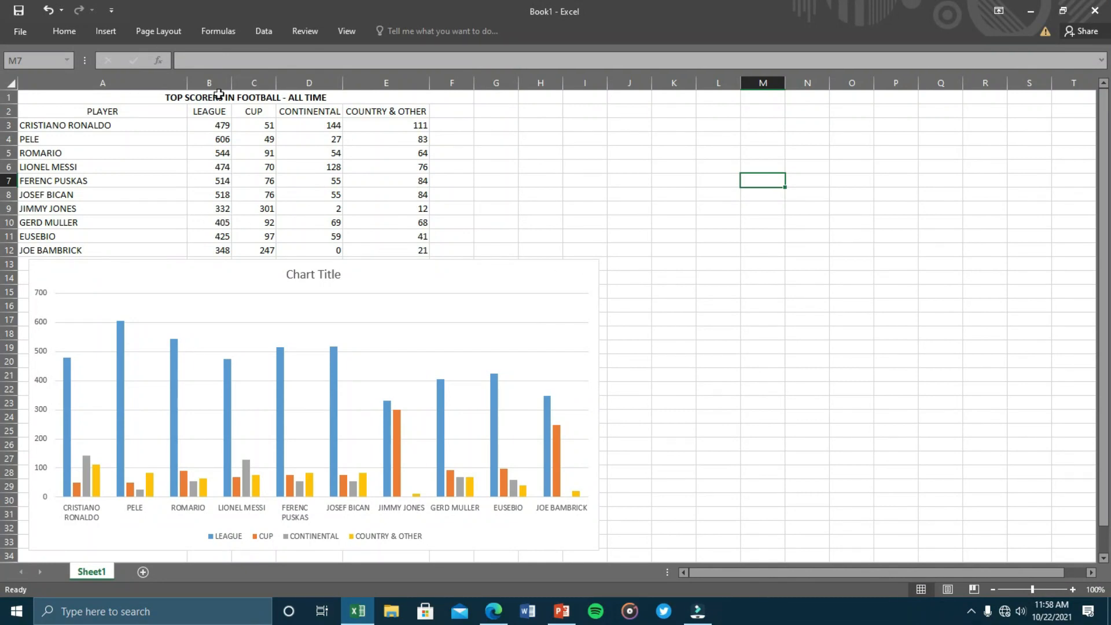
# Select the merged 'TOP SCORERS IN FOOTBALL - ALL TIME' title cell A1 in Book1.
pyautogui.click(146, 94)
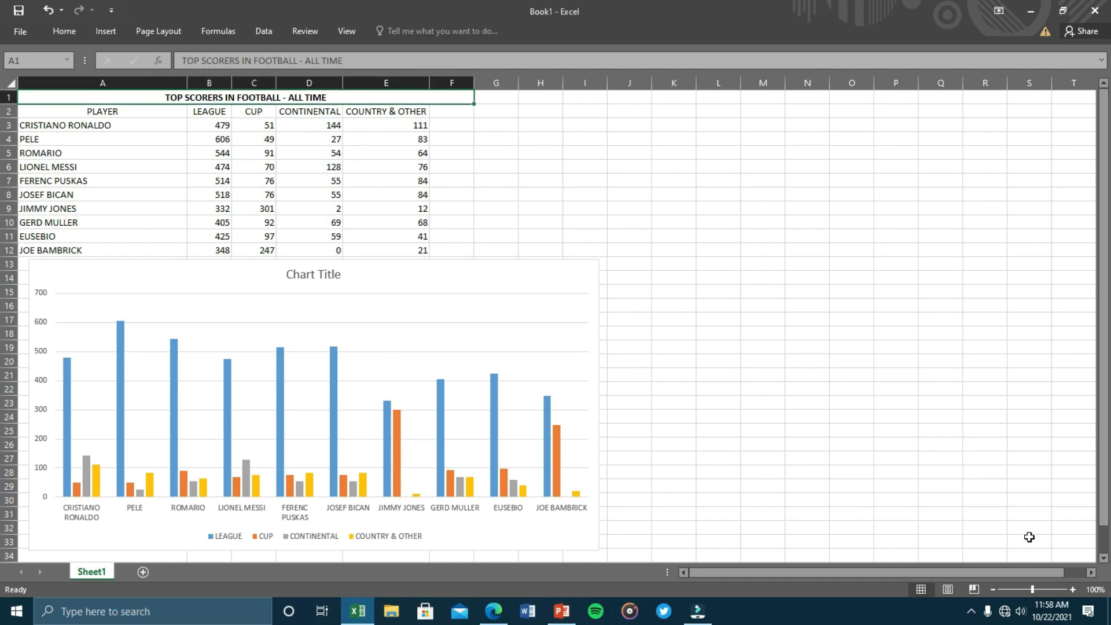
# Zoom in, select the scorers table A1:F13, then zoom back to 100%.
pyautogui.click(1074, 589)
pyautogui.click(1073, 589)
pyautogui.click(1074, 589)
pyautogui.click(1073, 589)
pyautogui.click(1073, 589)
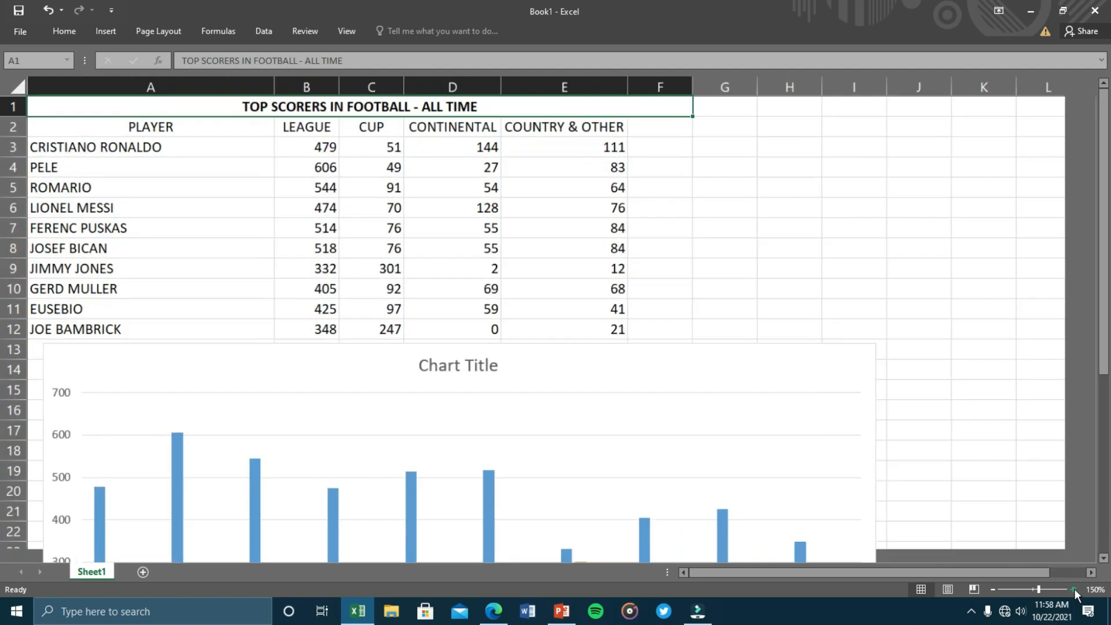
pyautogui.click(1074, 589)
pyautogui.click(1073, 589)
pyautogui.click(1074, 589)
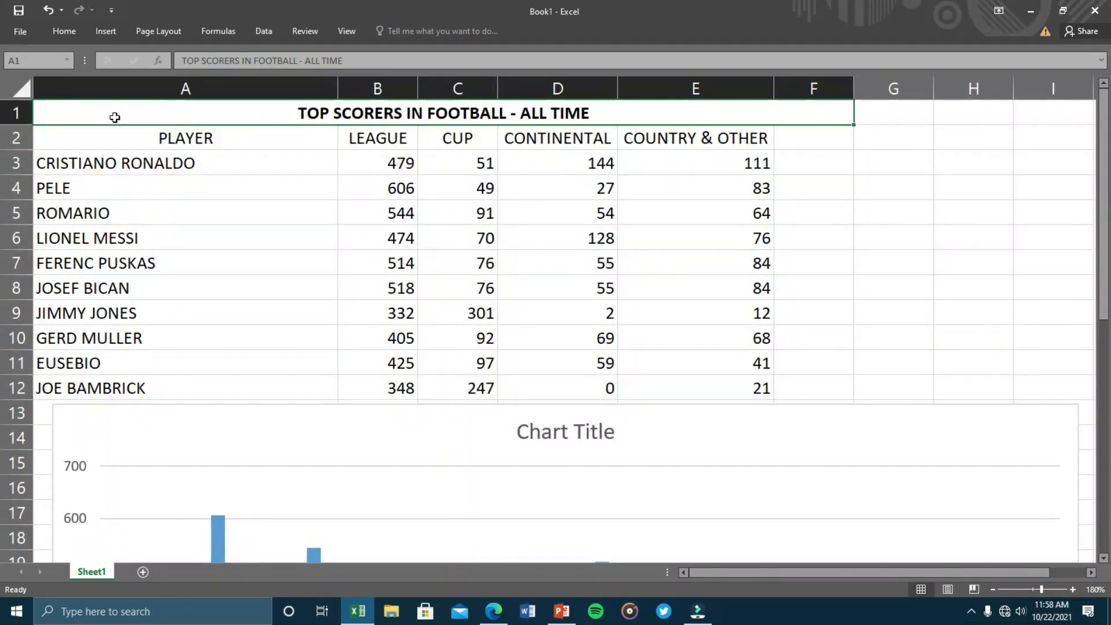
pyautogui.moveTo(164, 114); pyautogui.dragTo(186, 408)
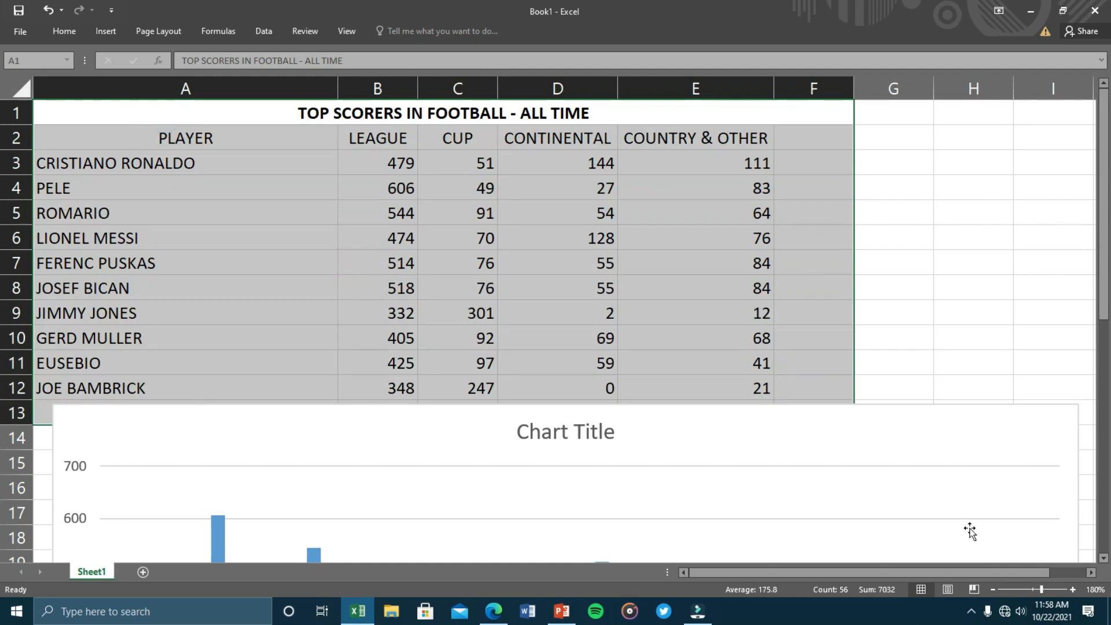
pyautogui.click(993, 589)
pyautogui.click(993, 589)
pyautogui.click(993, 589)
pyautogui.click(993, 589)
pyautogui.click(992, 588)
pyautogui.click(993, 589)
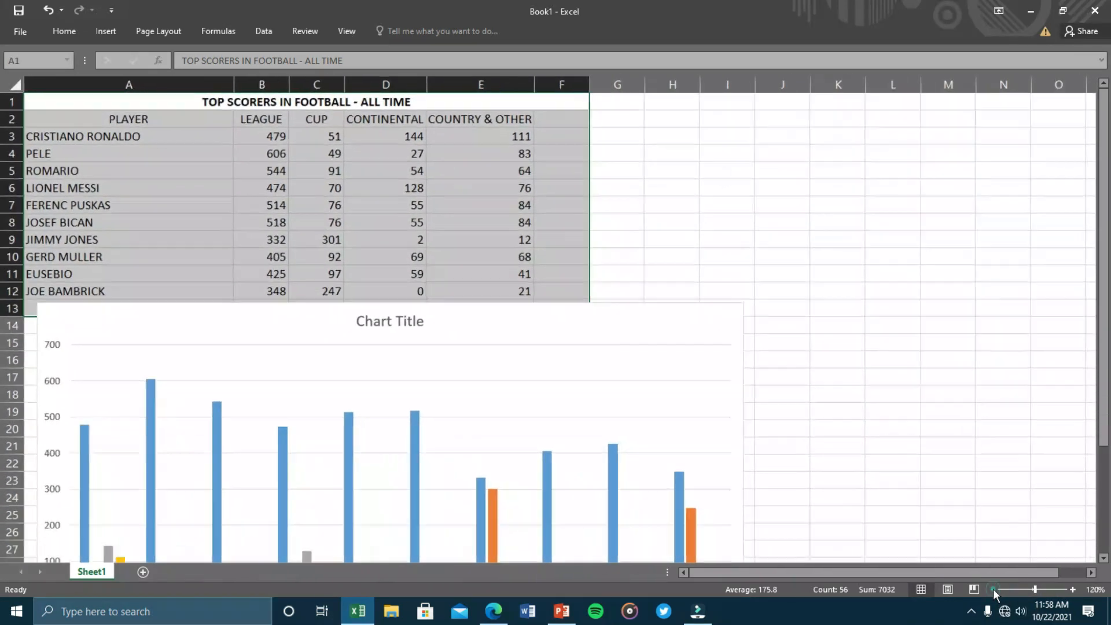
pyautogui.click(993, 589)
pyautogui.click(993, 588)
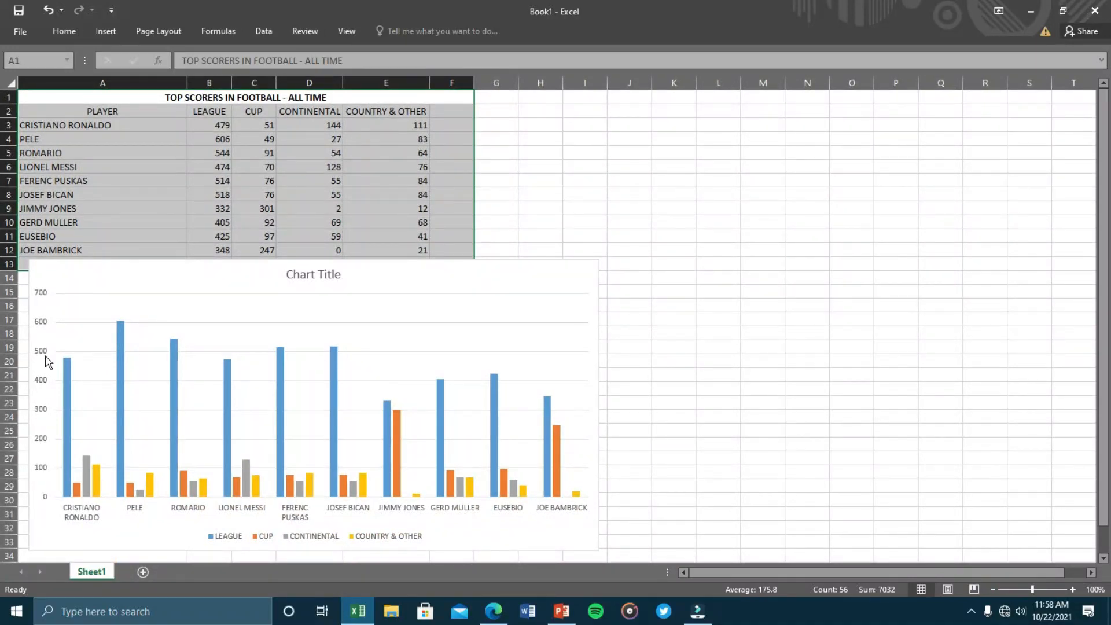
# Drag the goals column chart to the right of the table and nudge it slightly left and down.
pyautogui.click(461, 280)
pyautogui.moveTo(544, 292); pyautogui.dragTo(876, 215)
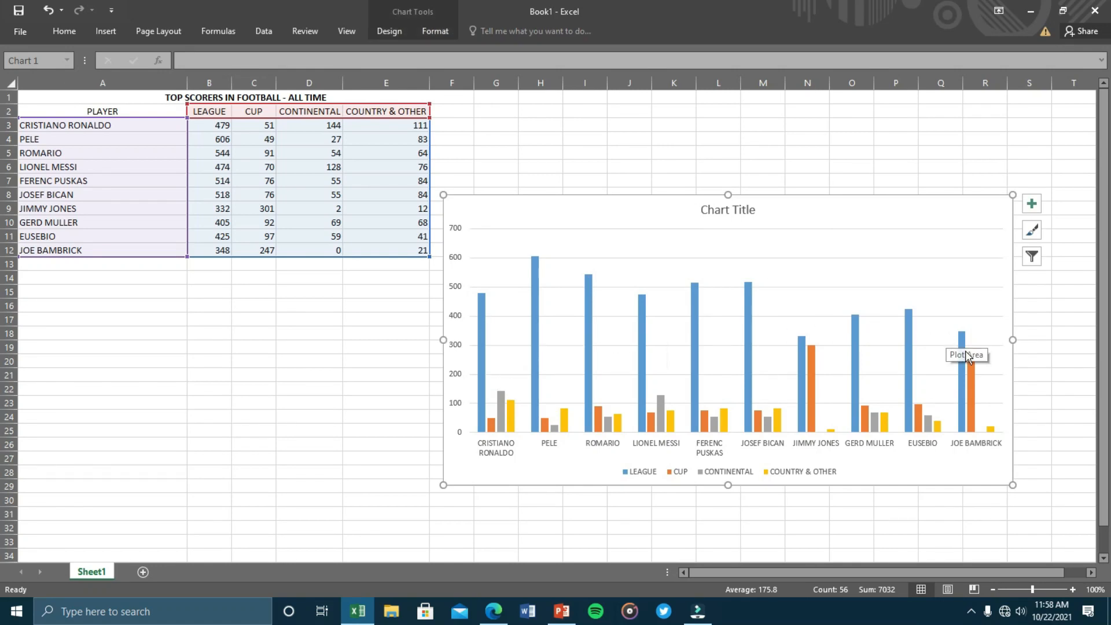
pyautogui.moveTo(961, 355)
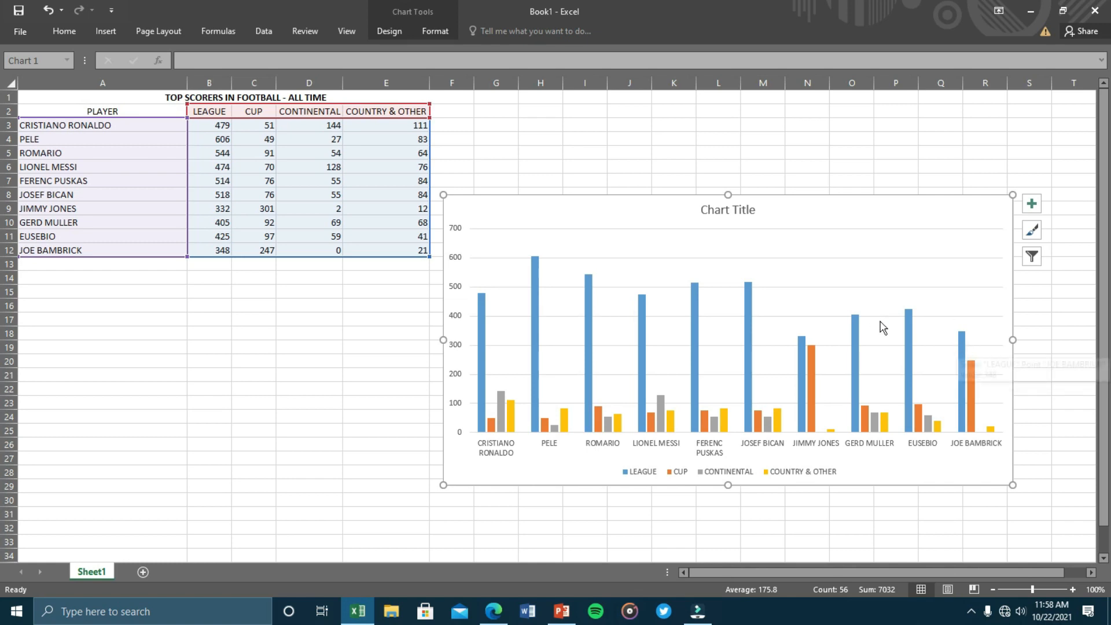
pyautogui.click(209, 115)
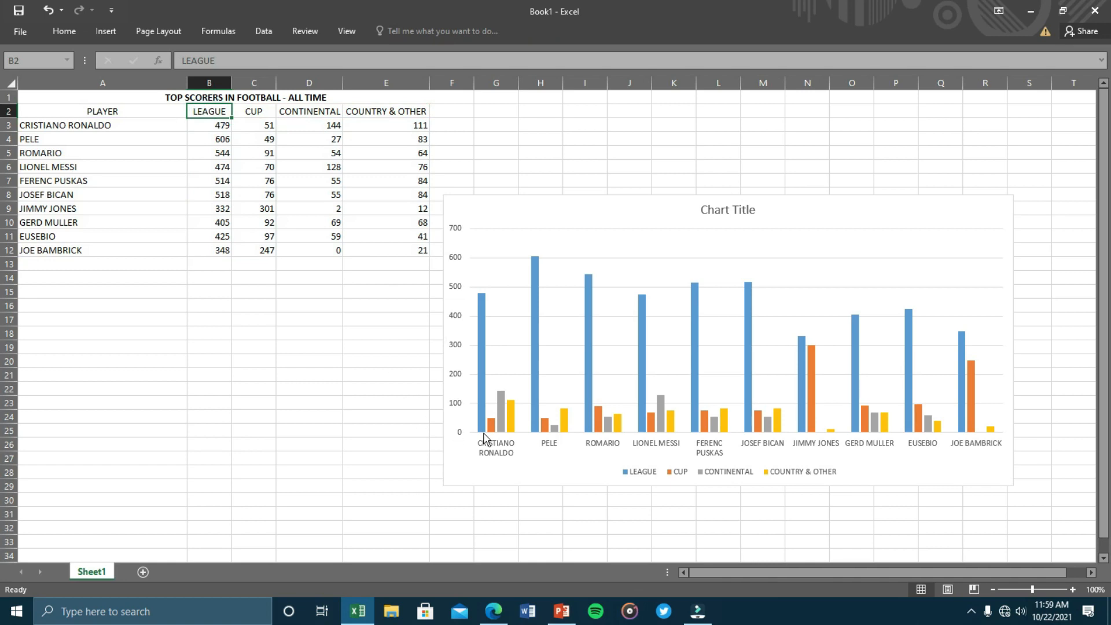
pyautogui.moveTo(484, 365)
pyautogui.moveTo(822, 212)
pyautogui.mouseDown()
pyautogui.moveTo(798, 221)
pyautogui.moveTo(825, 210)
pyautogui.moveTo(833, 224)
pyautogui.moveTo(468, 296)
pyautogui.moveTo(578, 276)
pyautogui.moveTo(746, 277)
pyautogui.moveTo(903, 189)
pyautogui.moveTo(885, 183)
pyautogui.mouseUp()
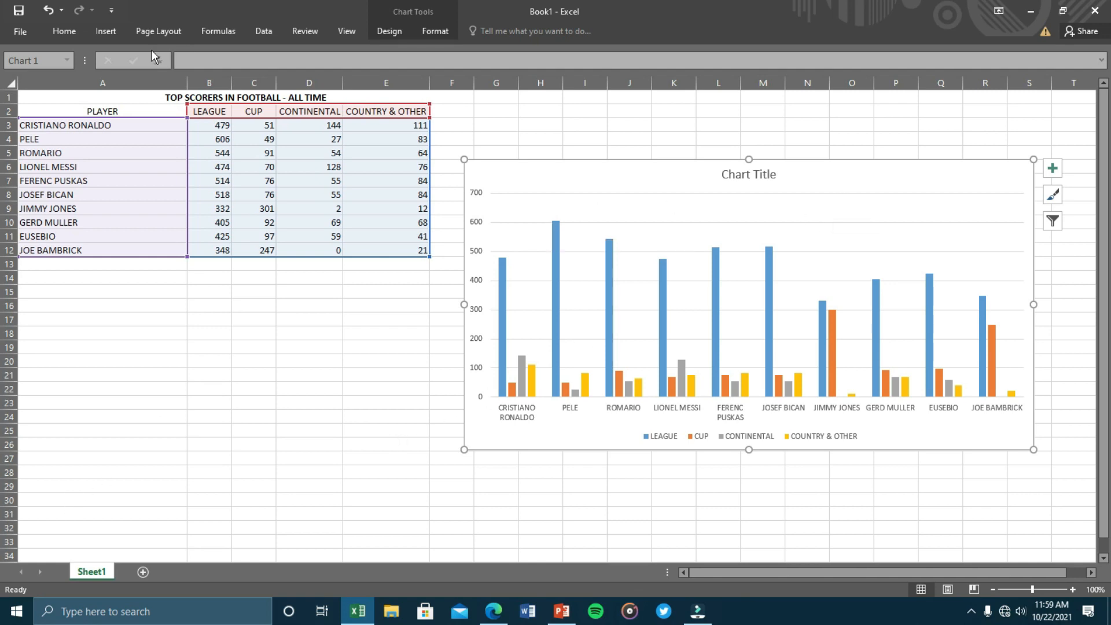
# Pin the ribbon, then save the workbook to the Desktop as lesson1 and close it.
pyautogui.doubleClick(64, 31)
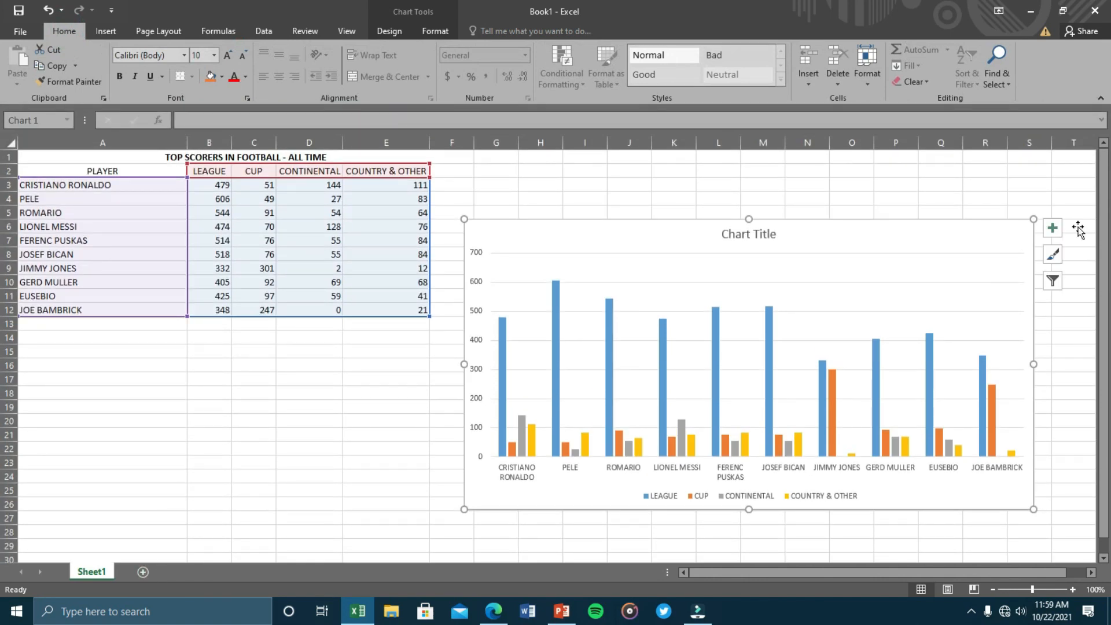
pyautogui.click(1095, 10)
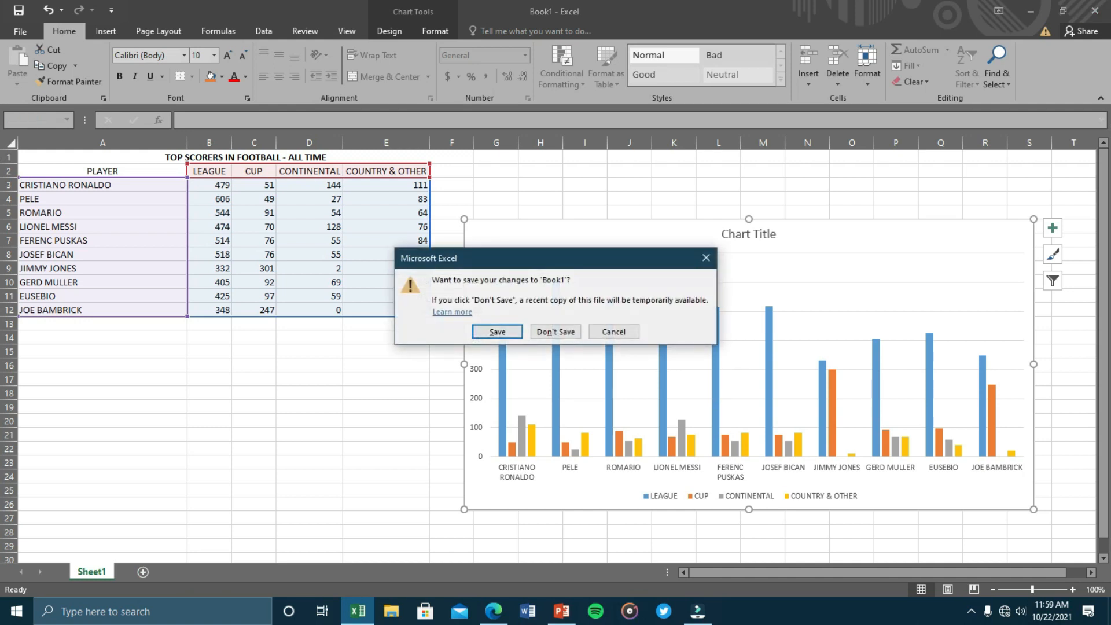
pyautogui.click(497, 331)
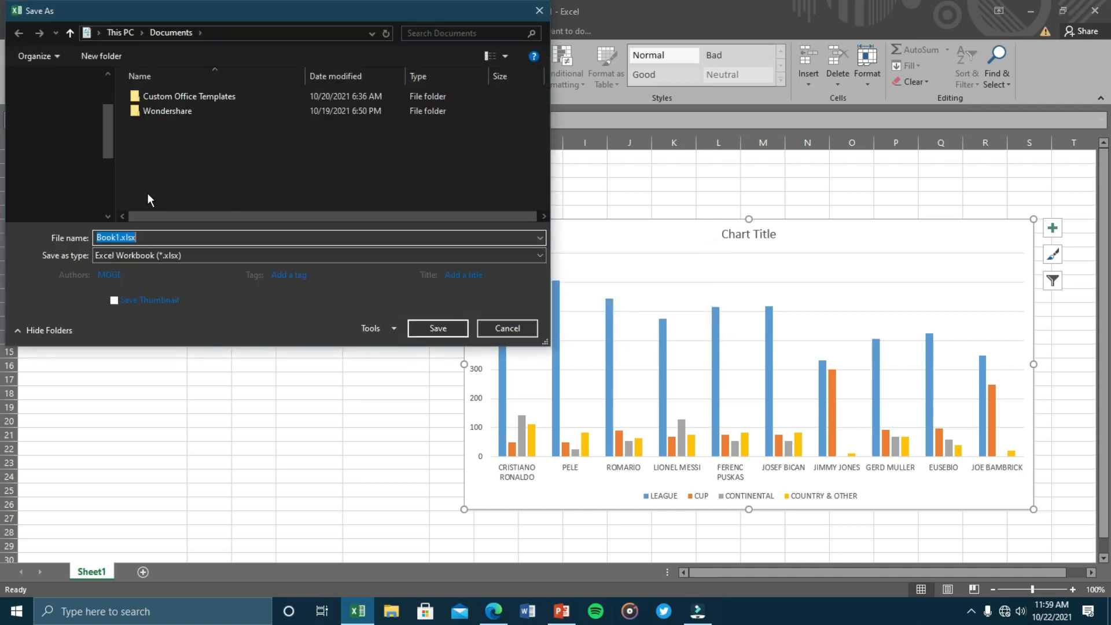
pyautogui.click(58, 114)
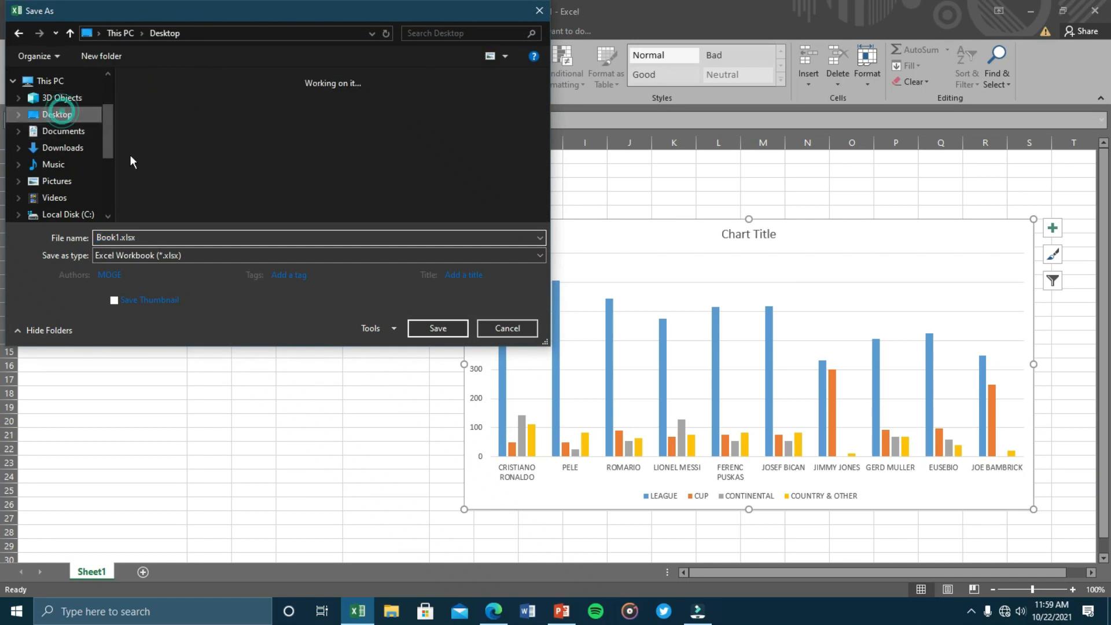
pyautogui.click(155, 237)
pyautogui.press('BackSpace')
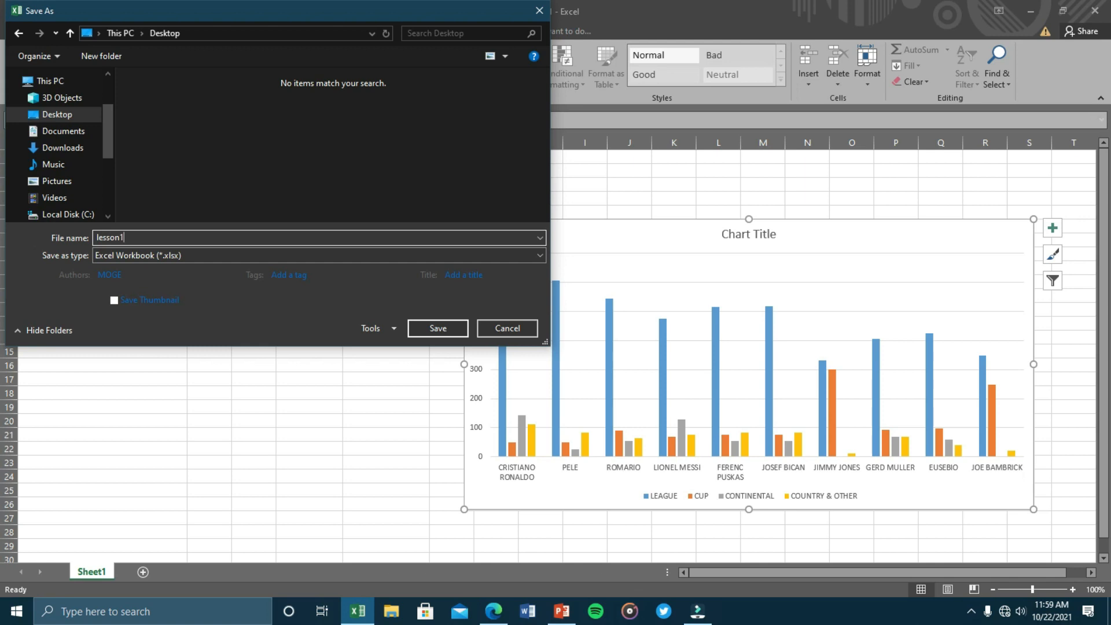
pyautogui.press('Return')
pyautogui.press('super+d')
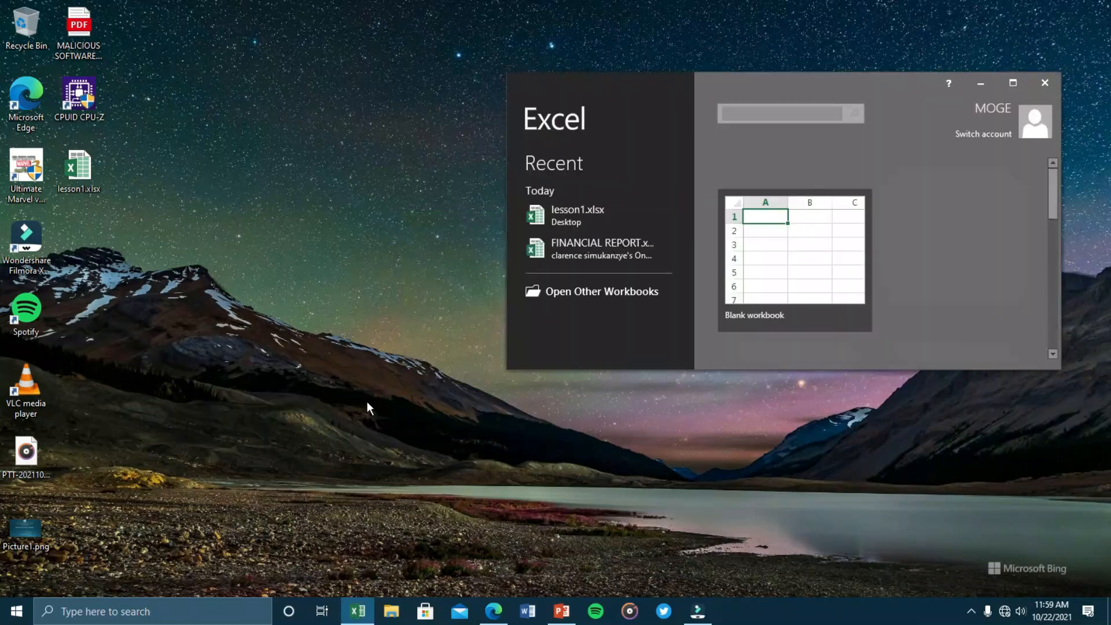
# Maximize the Excel start screen and create a blank workbook.
pyautogui.click(1013, 82)
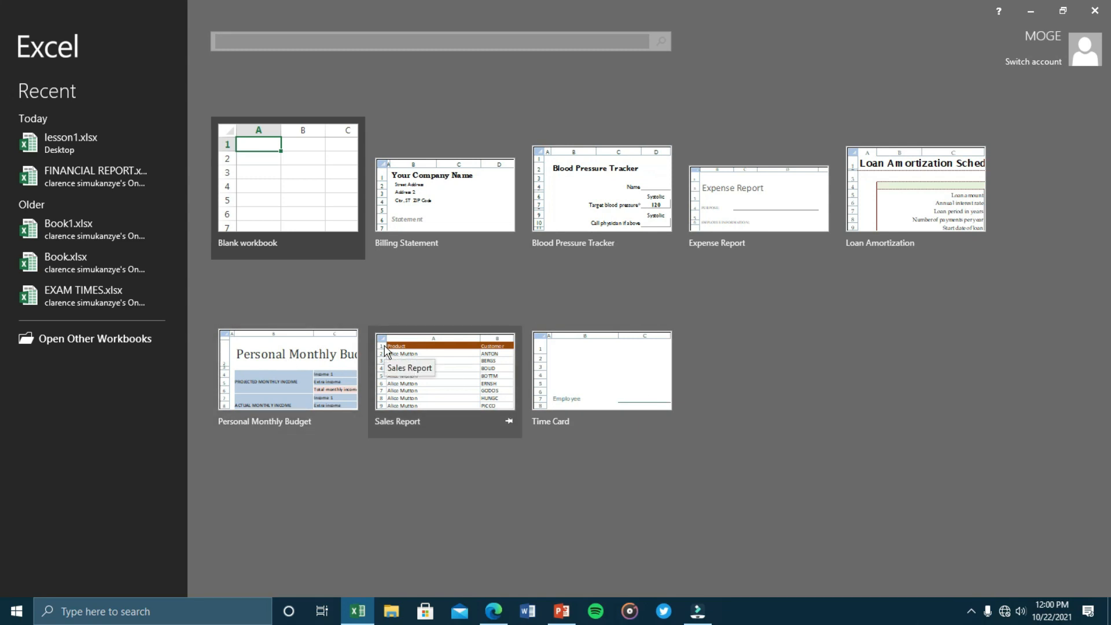
pyautogui.click(292, 200)
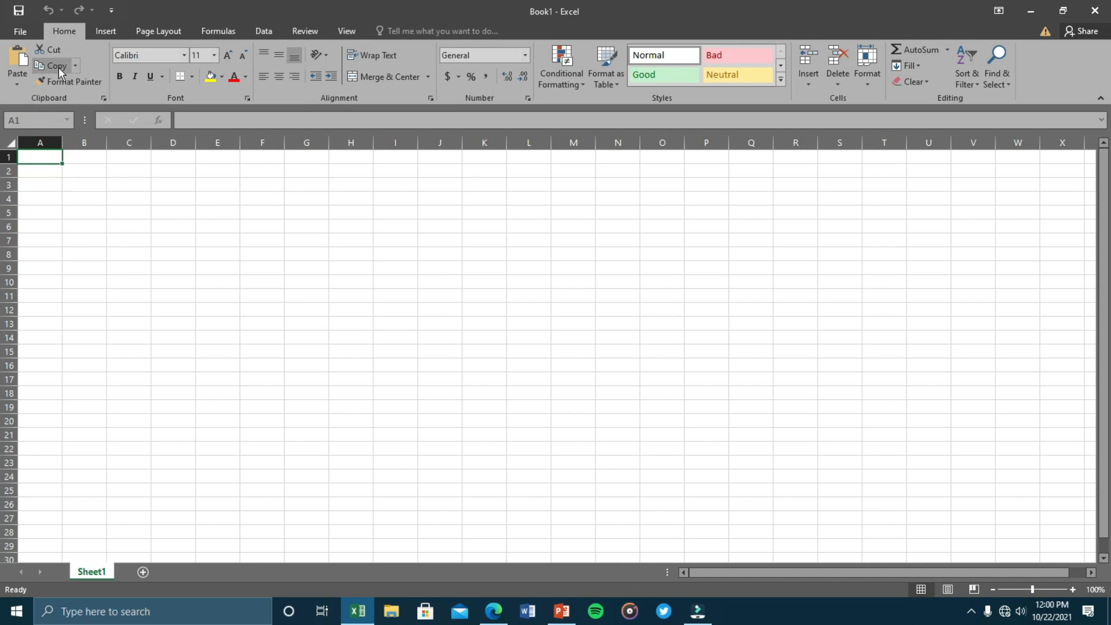
# Glance at the Insert tab, return to Home, and select cells in column A.
pyautogui.click(102, 33)
pyautogui.click(60, 35)
pyautogui.click(42, 169)
pyautogui.click(41, 144)
pyautogui.click(42, 161)
pyautogui.press('Down')
pyautogui.press('Right')
pyautogui.press('Right')
pyautogui.press('Right')
pyautogui.press('Right')
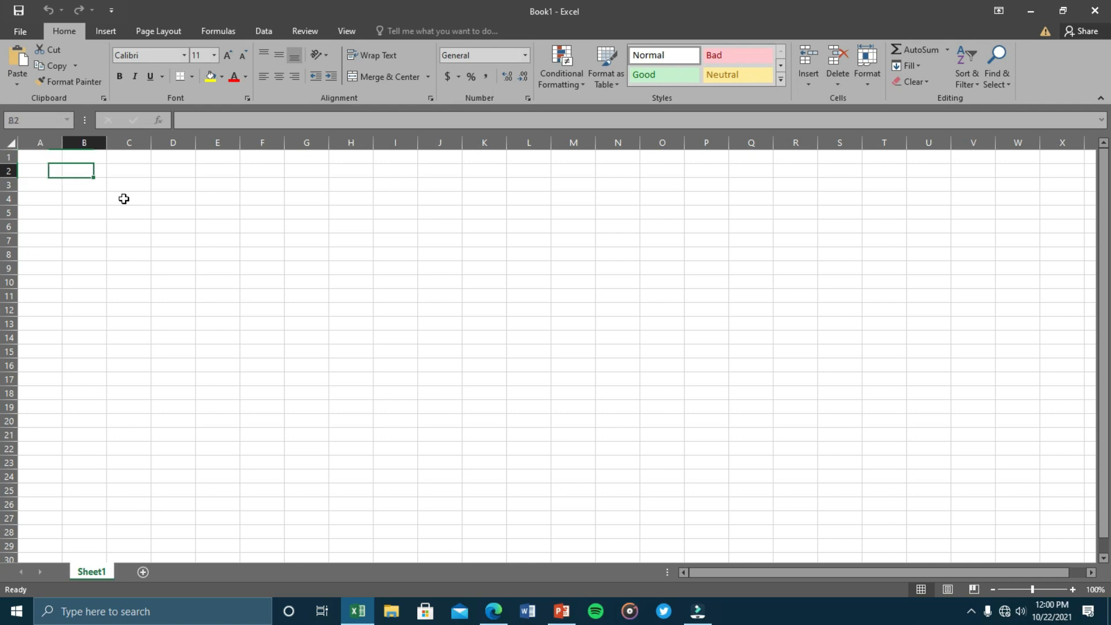
# Click around various cells and erase stray text typed into K12.
pyautogui.click(124, 199)
pyautogui.click(167, 227)
pyautogui.click(307, 295)
pyautogui.click(475, 349)
pyautogui.click(476, 226)
pyautogui.click(374, 227)
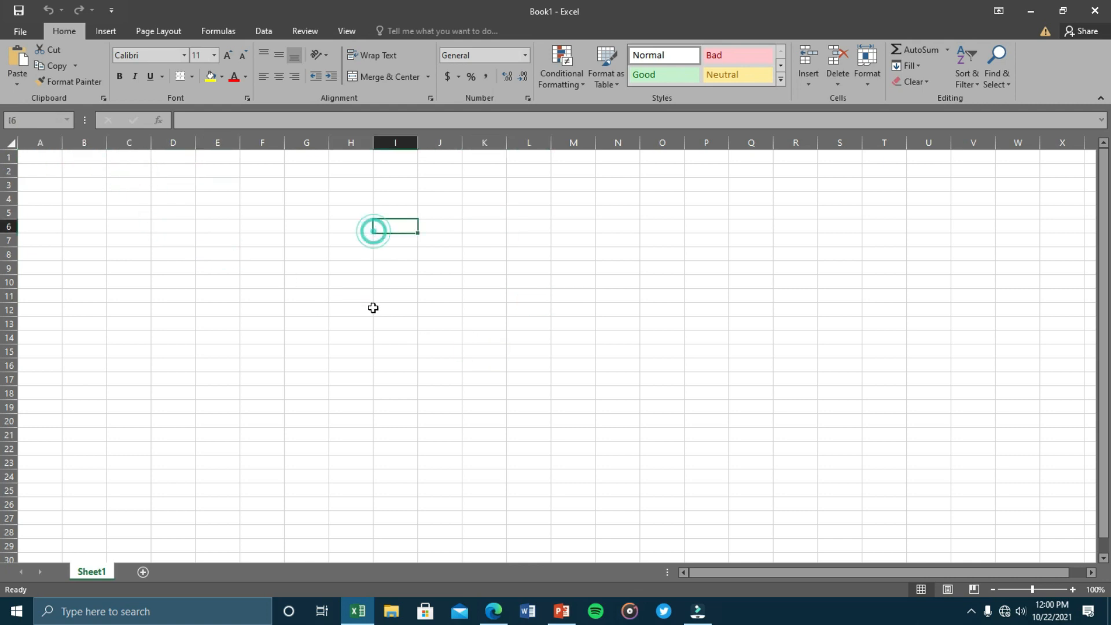
pyautogui.click(372, 307)
pyautogui.click(463, 313)
pyautogui.write('gfhfg')
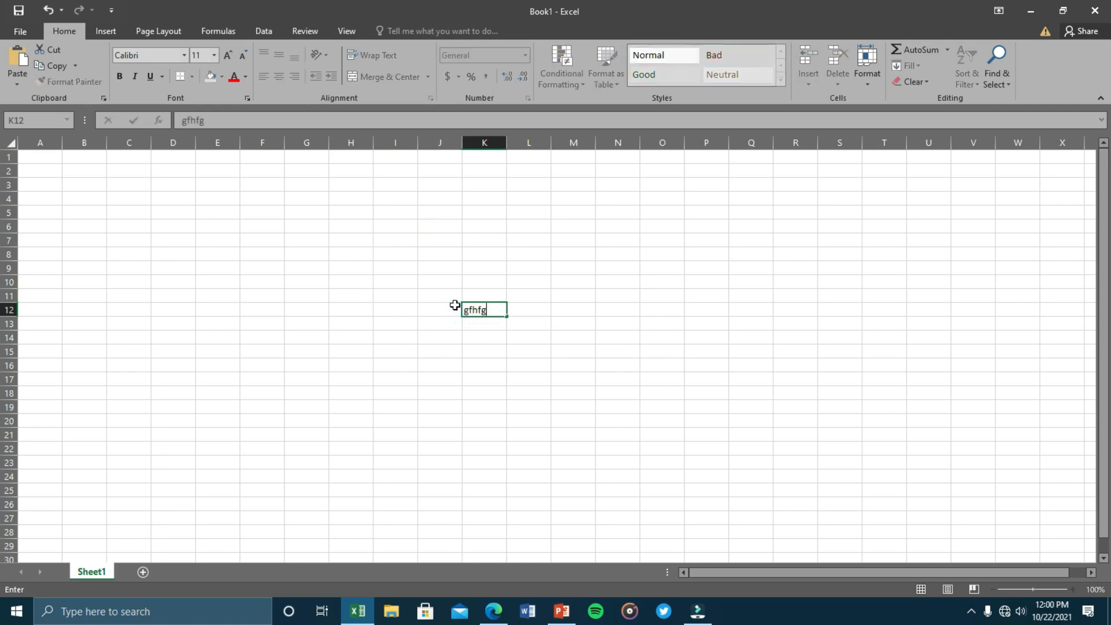
pyautogui.press('BackSpace')
pyautogui.press('BackSpace')
pyautogui.press('BackSpace')
pyautogui.press('BackSpace')
pyautogui.press('BackSpace')
pyautogui.press('BackSpace')
pyautogui.click(256, 203)
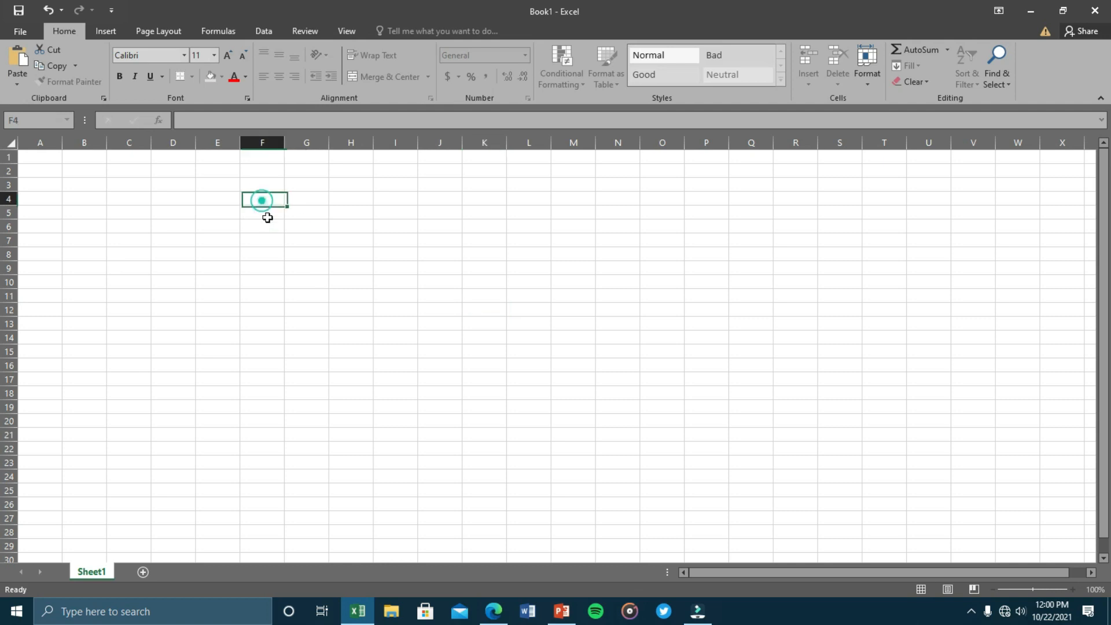
# Enter 5 in F4, 4 in E5, 8 in D4 and 6 in D3.
pyautogui.write('5')
pyautogui.press('Return')
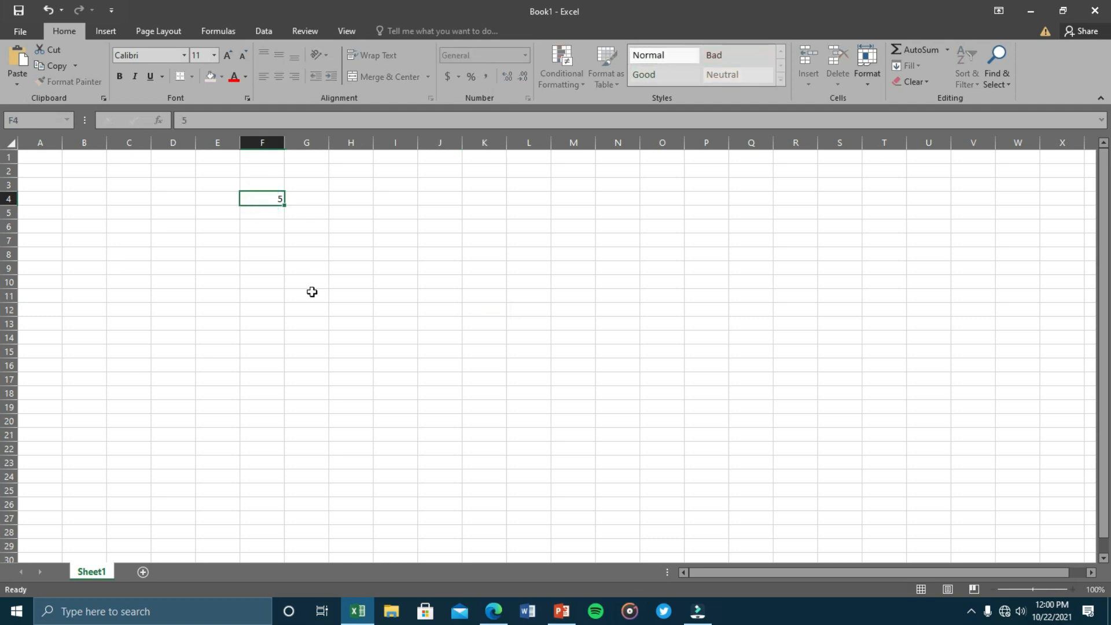
pyautogui.press('Left')
pyautogui.write('4')
pyautogui.press('Up')
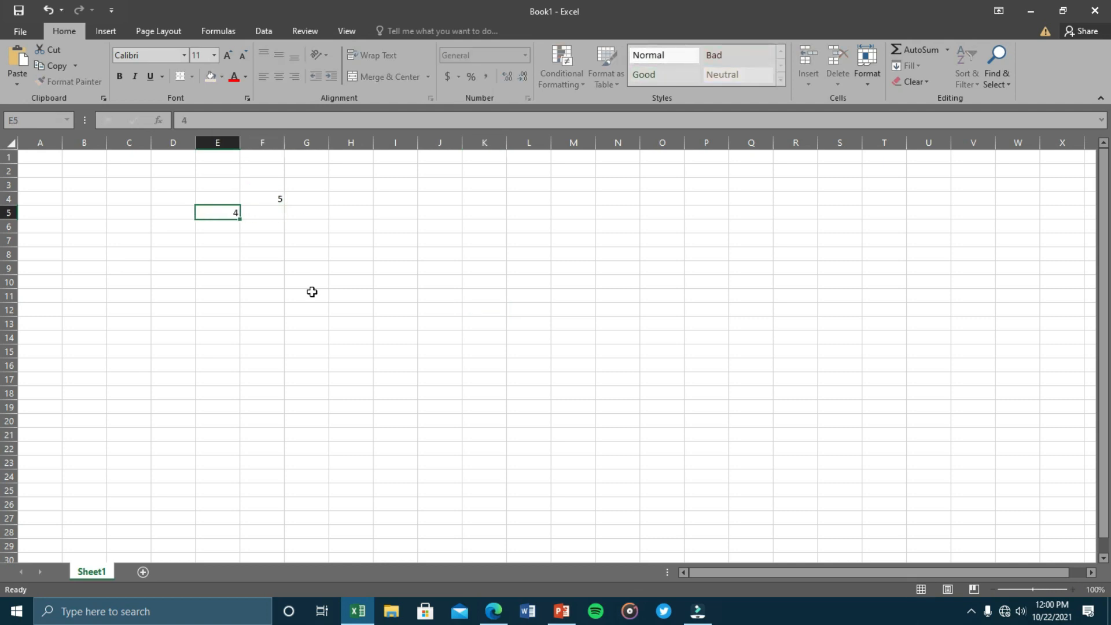
pyautogui.press('Left')
pyautogui.write('8')
pyautogui.press('Up')
pyautogui.write('6')
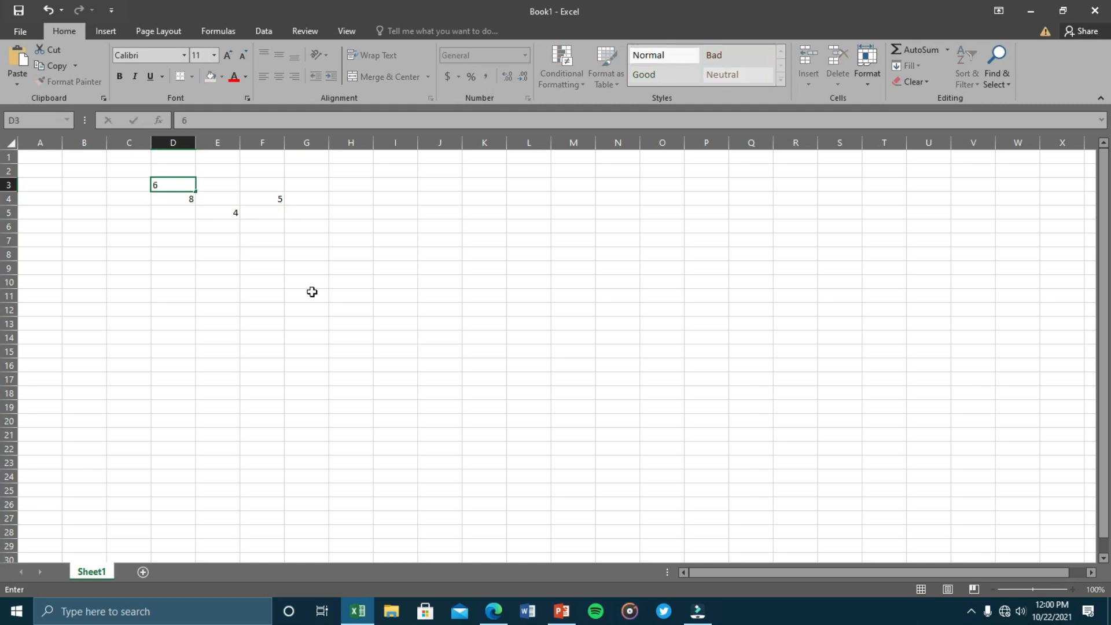
pyautogui.press('Right')
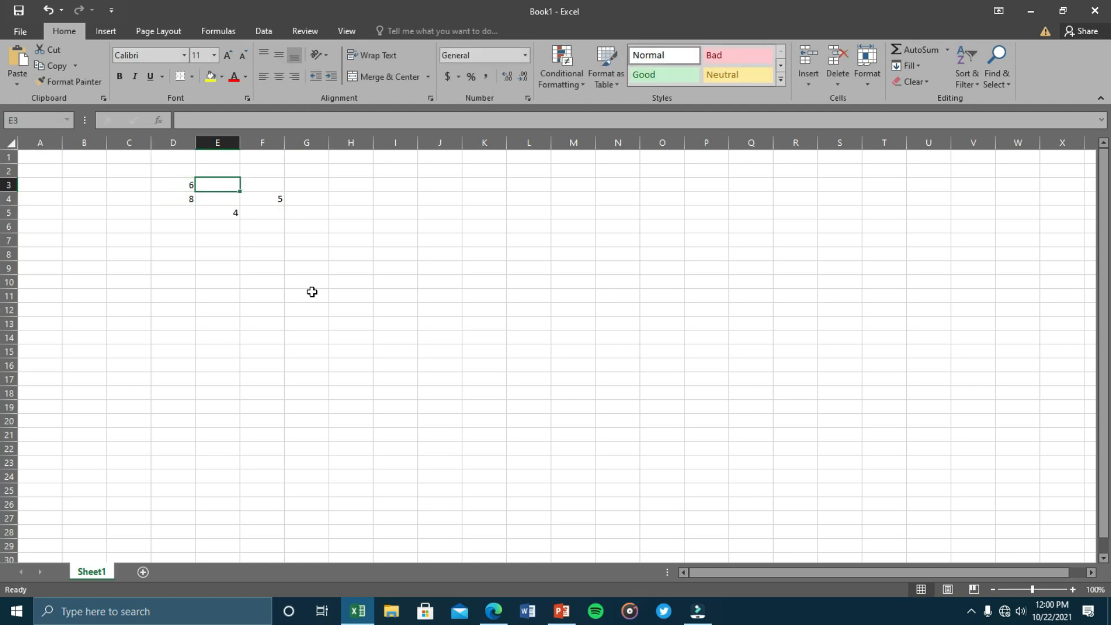
pyautogui.press('Down')
pyautogui.press('Down')
pyautogui.press('Down')
pyautogui.press('Down')
pyautogui.press('Down')
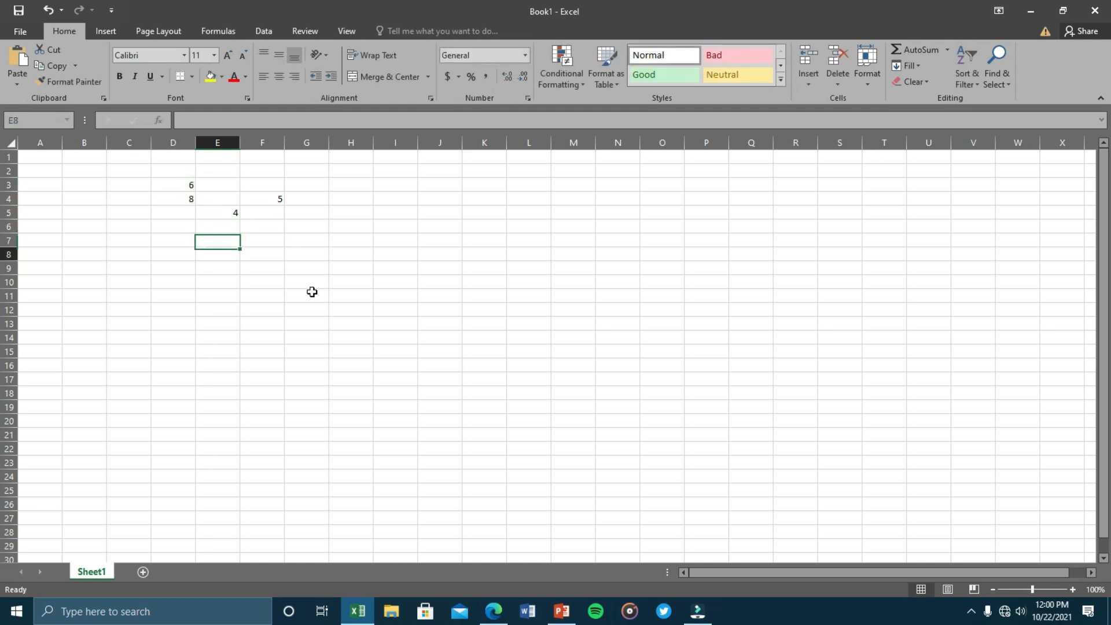
pyautogui.click(351, 214)
pyautogui.click(301, 172)
pyautogui.click(296, 280)
pyautogui.click(353, 292)
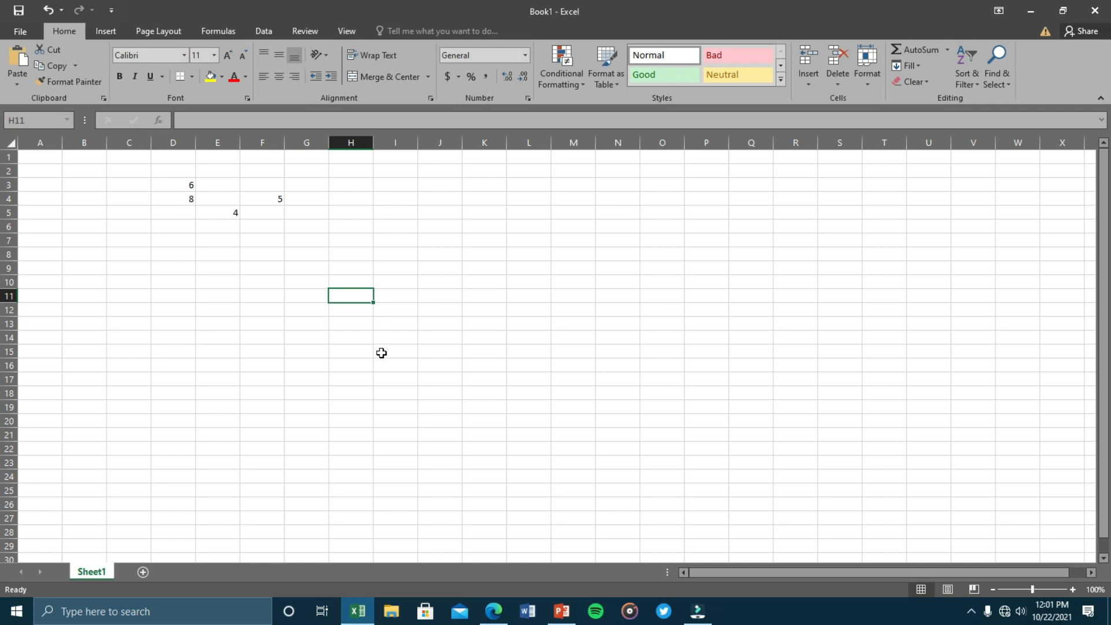
pyautogui.moveTo(353, 152); pyautogui.dragTo(353, 519)
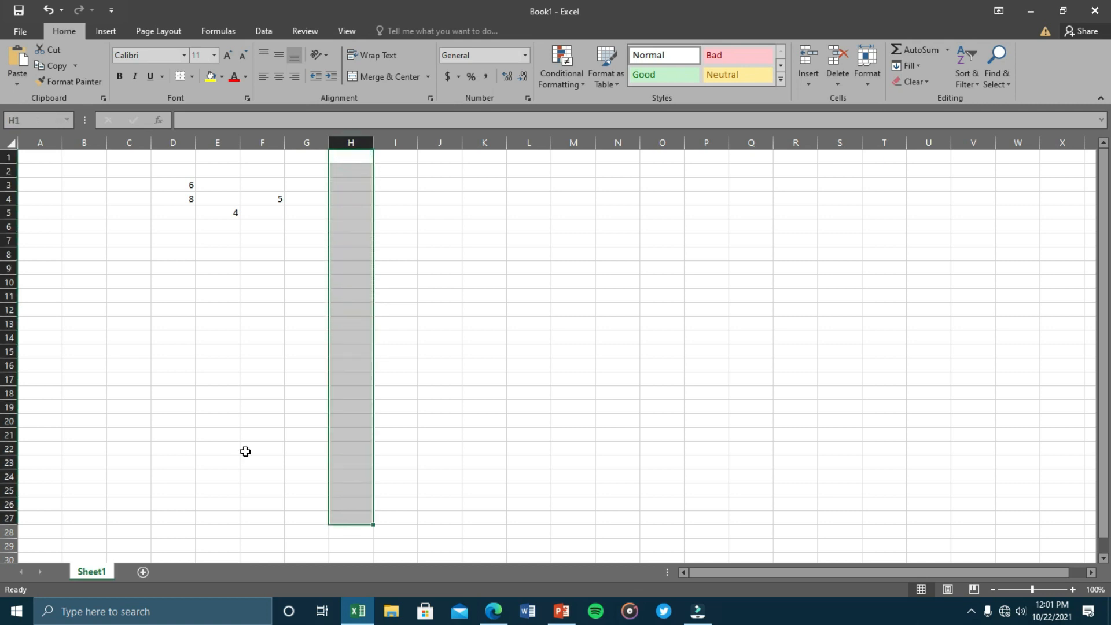
pyautogui.moveTo(40, 297); pyautogui.dragTo(704, 305)
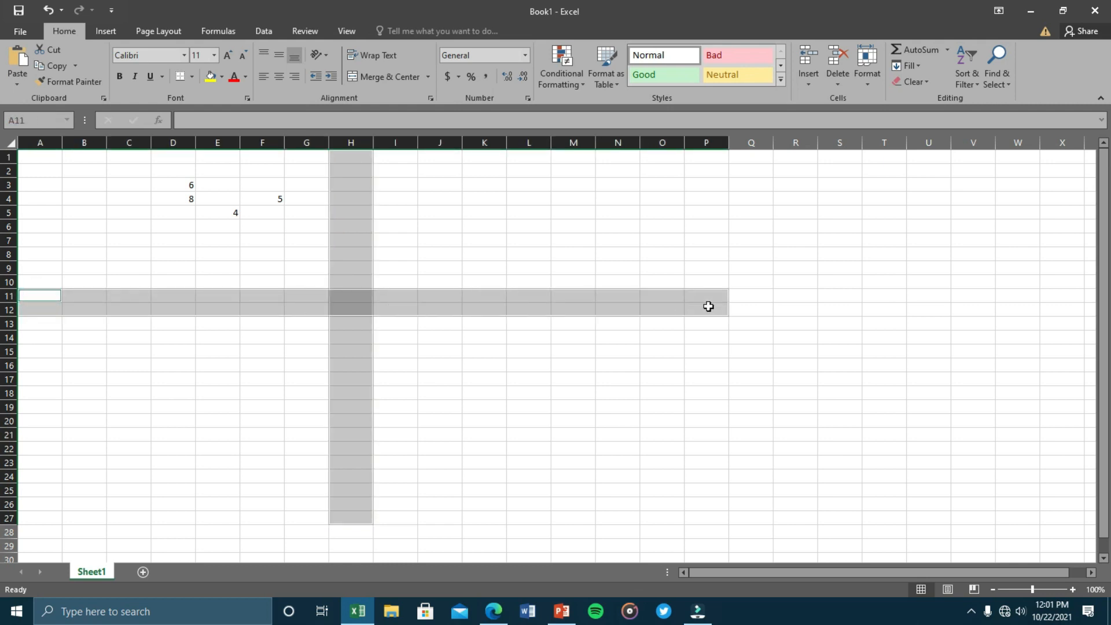
pyautogui.click(375, 209)
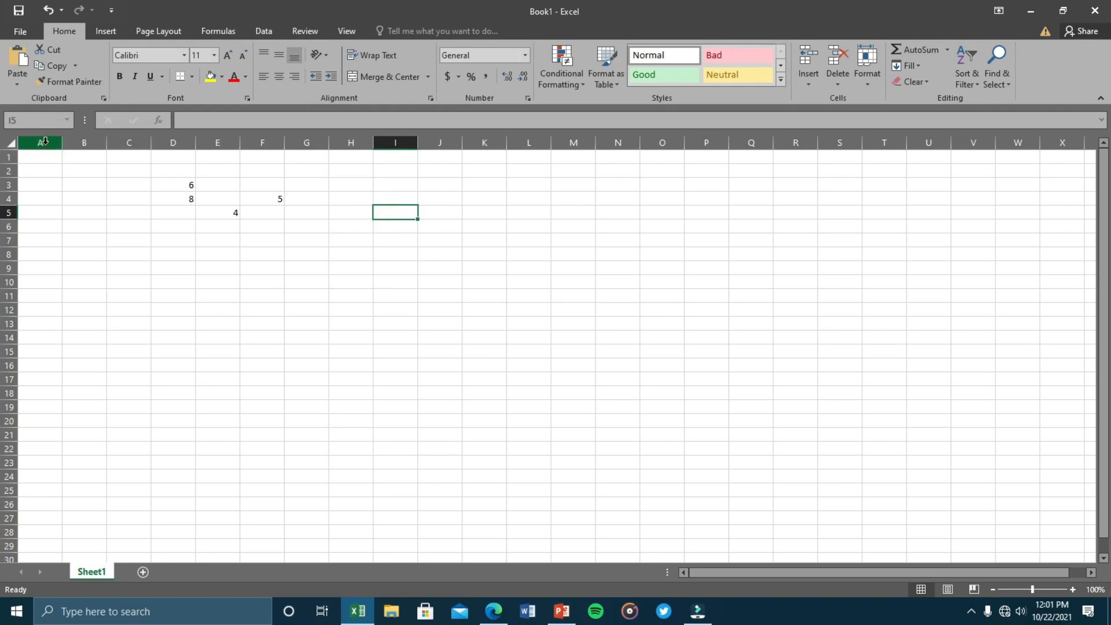
pyautogui.moveTo(45, 156); pyautogui.dragTo(44, 477)
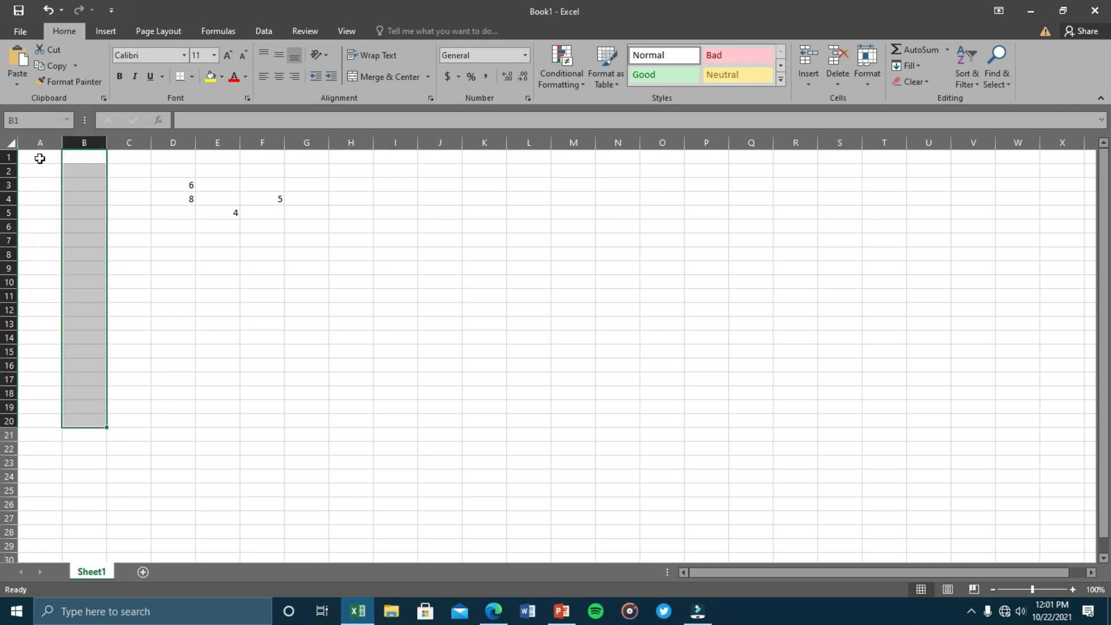
pyautogui.moveTo(37, 156); pyautogui.dragTo(154, 156)
pyautogui.moveTo(36, 171); pyautogui.dragTo(142, 172)
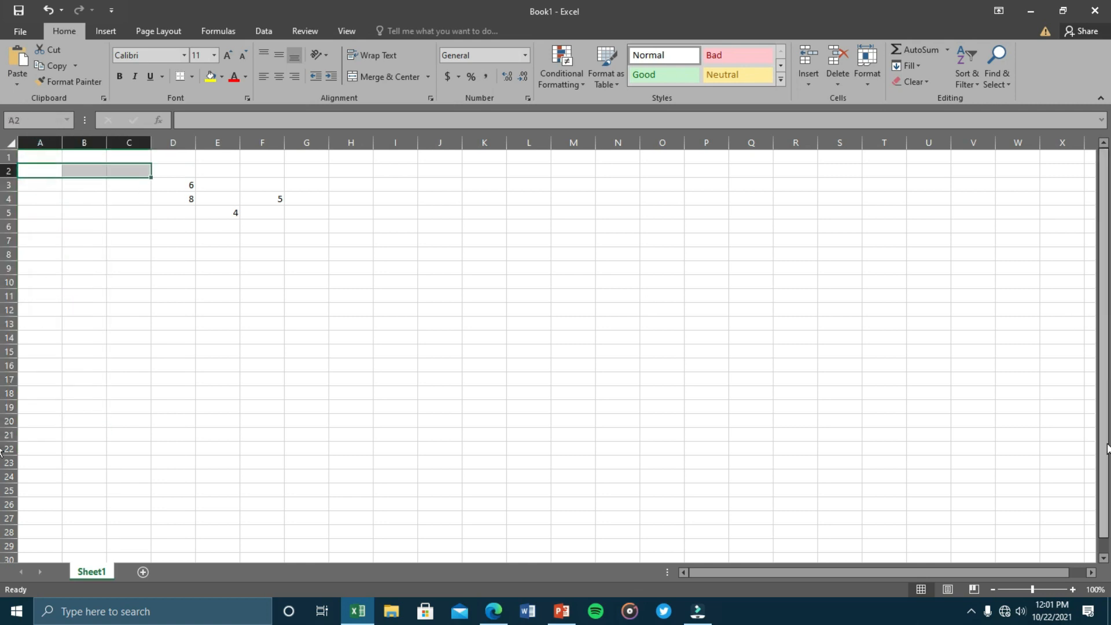
pyautogui.scroll(-7, 0, 561)
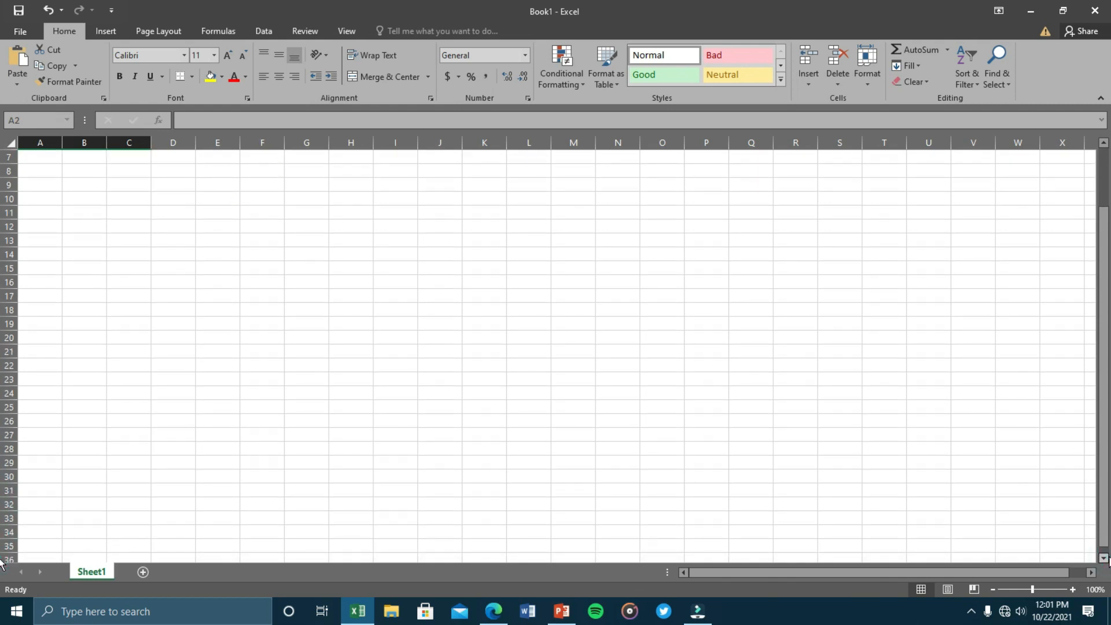
pyautogui.scroll(-11, 1103, 559)
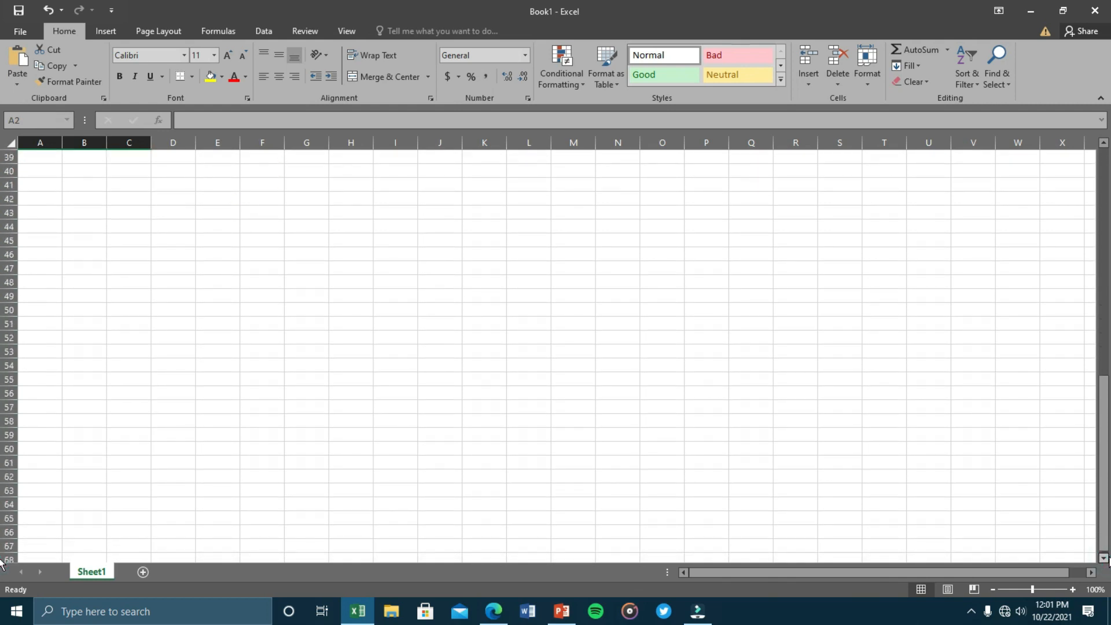
pyautogui.scroll(-11, 1103, 558)
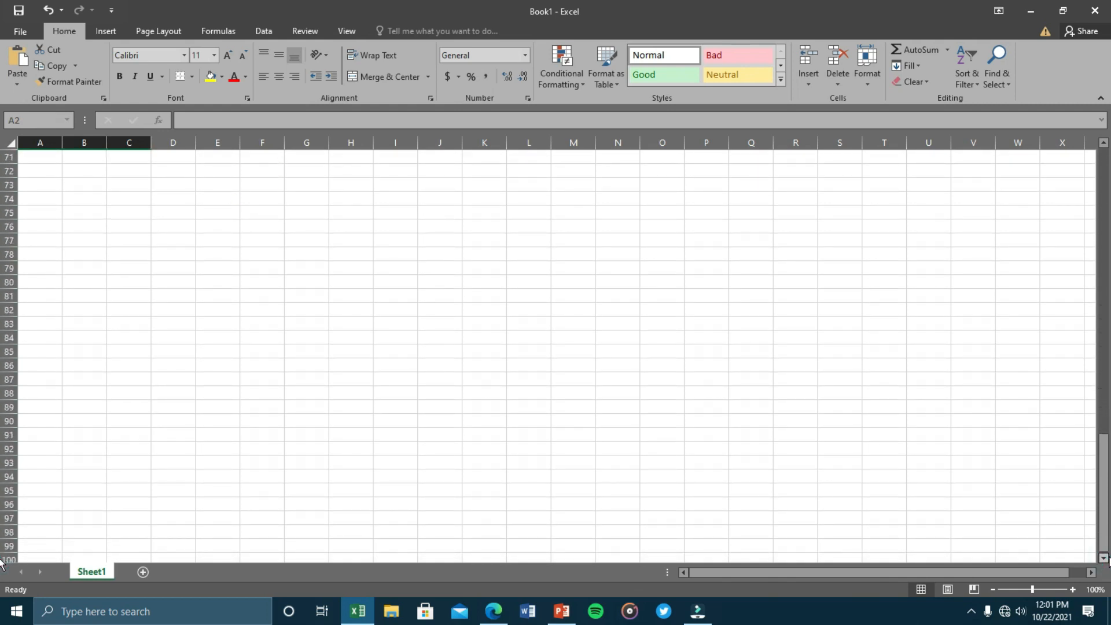
pyautogui.scroll(-10, 1104, 558)
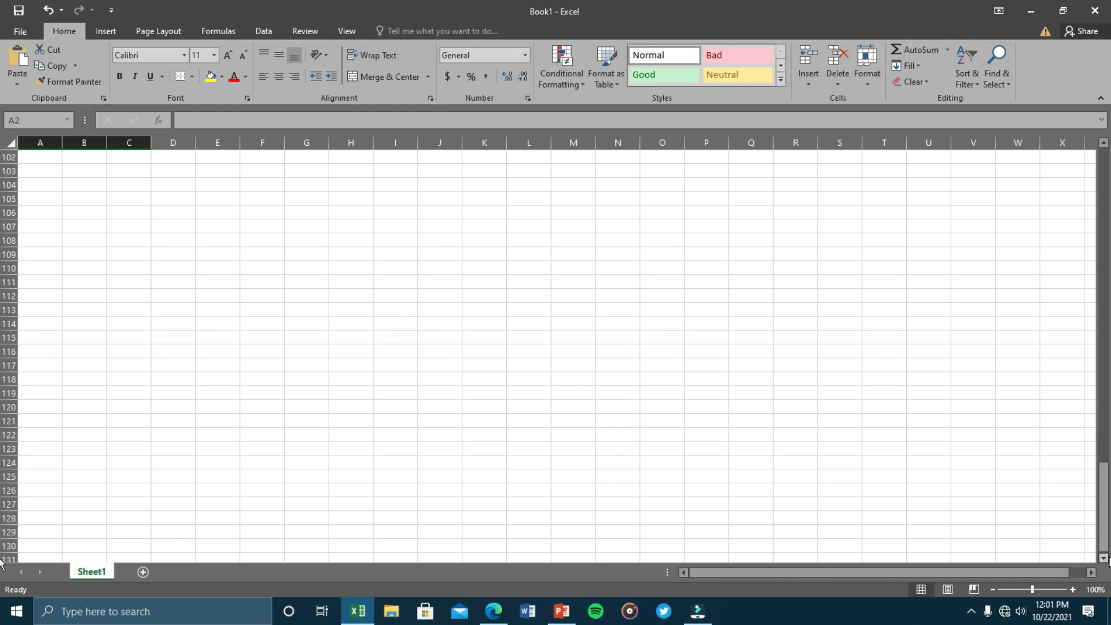
pyautogui.moveTo(1103, 515); pyautogui.dragTo(1108, 169)
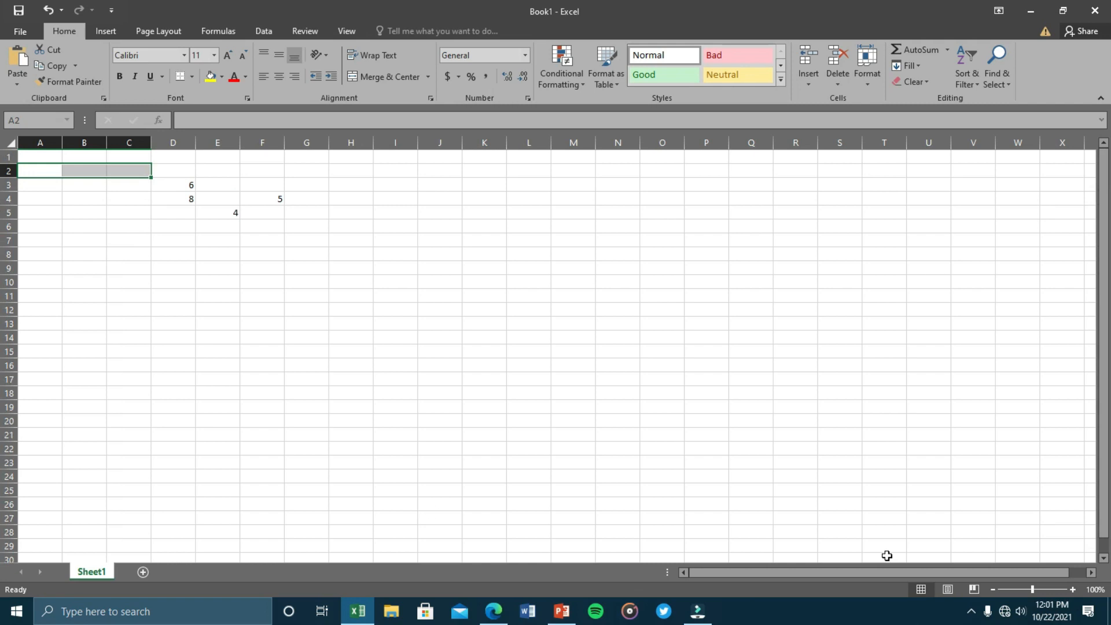
pyautogui.click(1092, 572)
pyautogui.moveTo(1093, 573); pyautogui.dragTo(1093, 573)
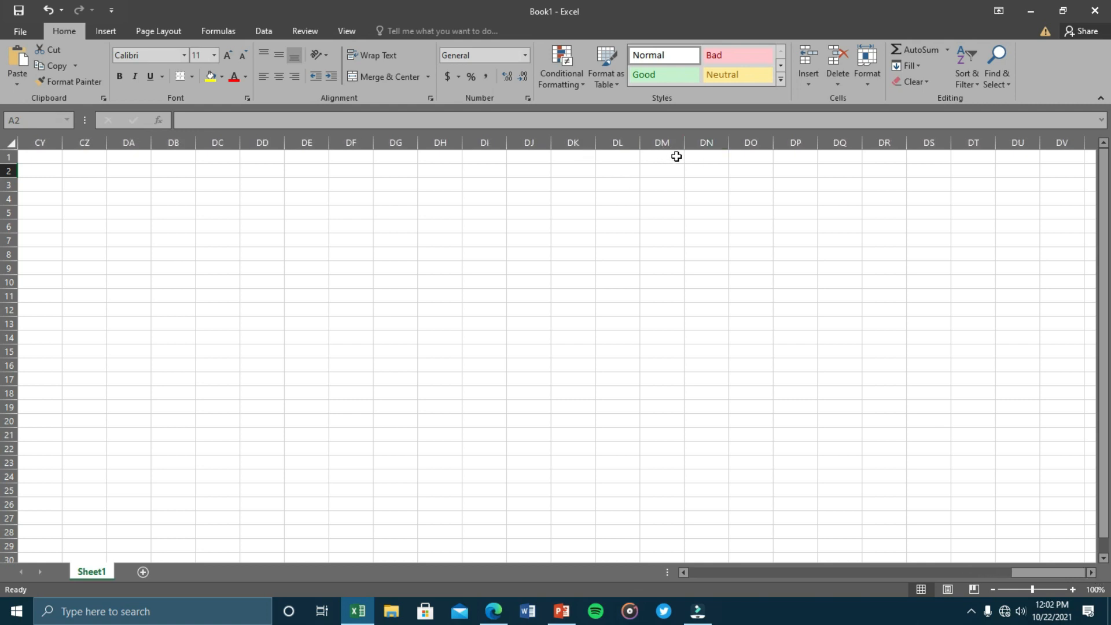
pyautogui.click(706, 227)
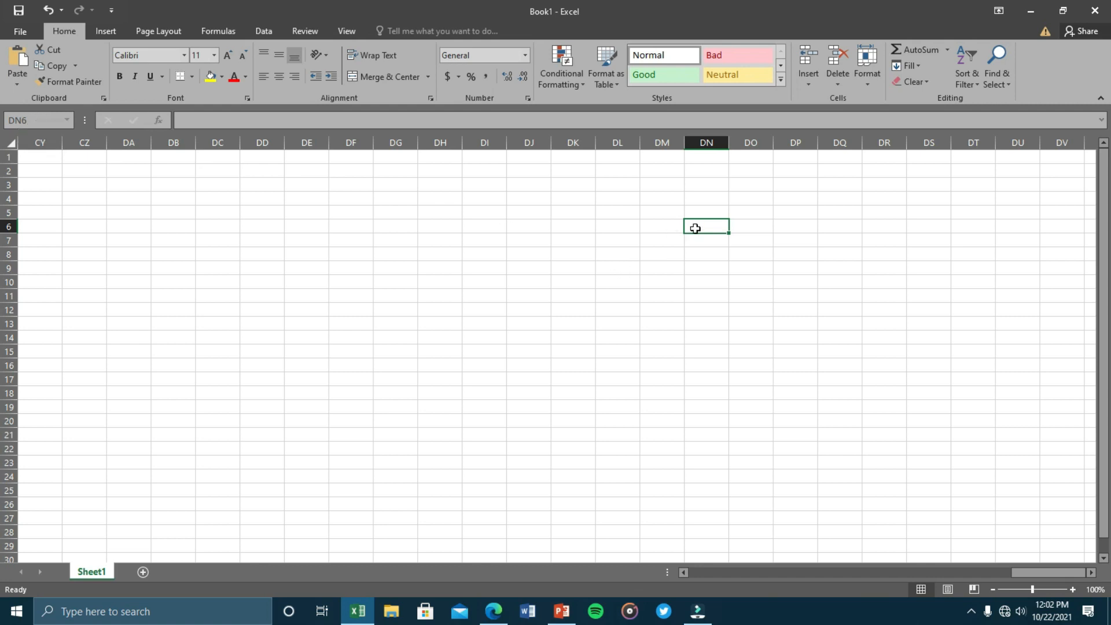
pyautogui.scroll(-20, 695, 228)
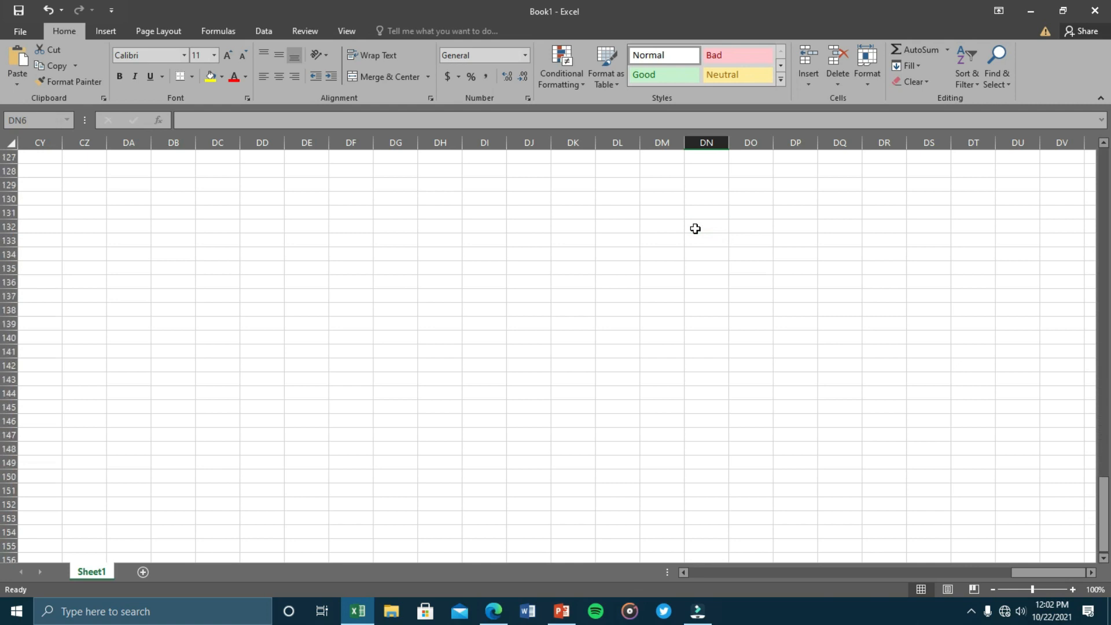
pyautogui.click(830, 350)
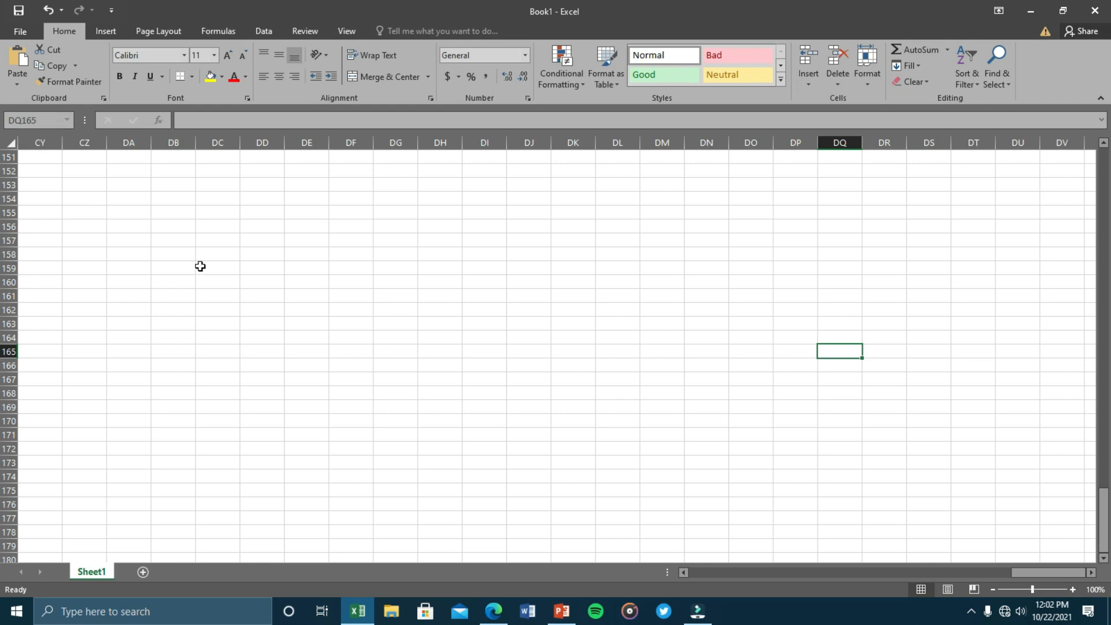
pyautogui.scroll(4, 368, 341)
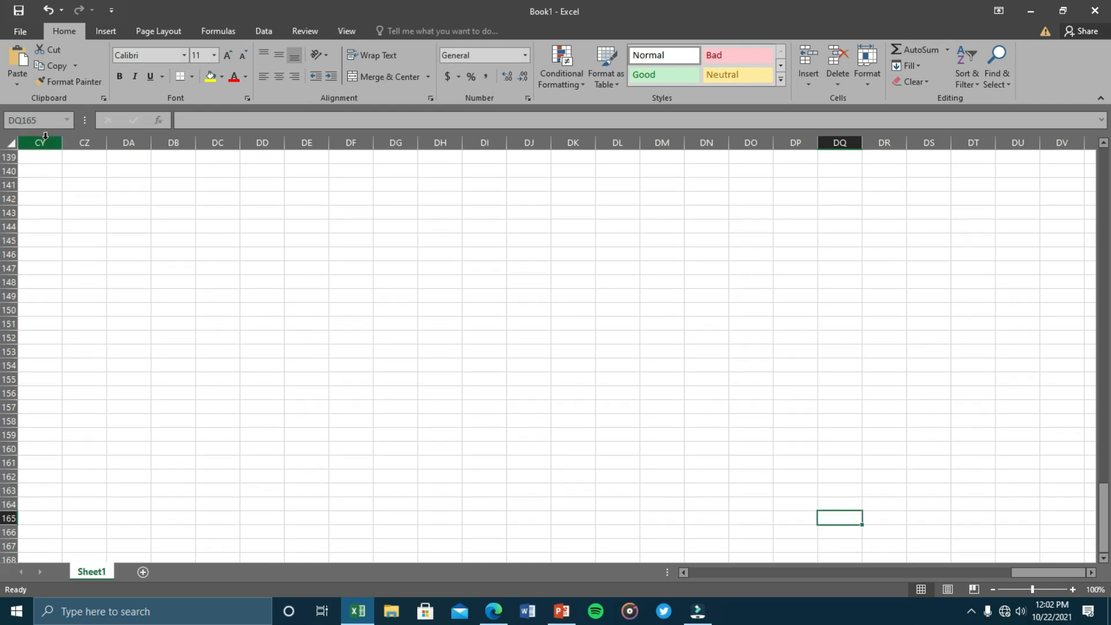
pyautogui.click(43, 120)
pyautogui.write('A1')
pyautogui.press('Return')
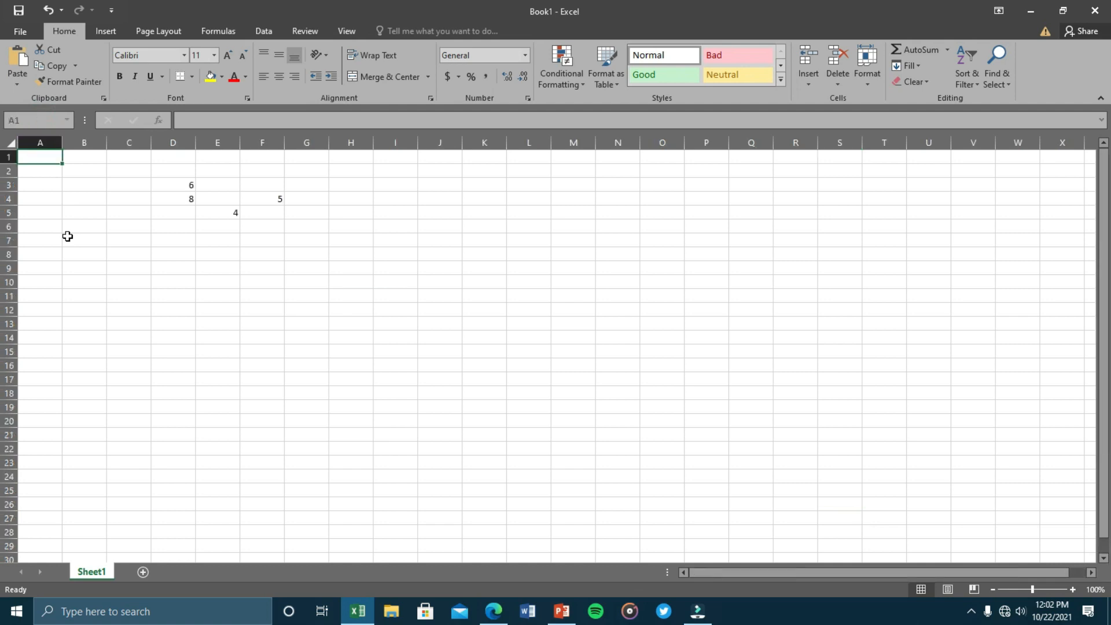
# Move the active cell around the sheet, then jump to O10 via the Name Box.
pyautogui.click(30, 122)
pyautogui.press('Right')
pyautogui.click(129, 406)
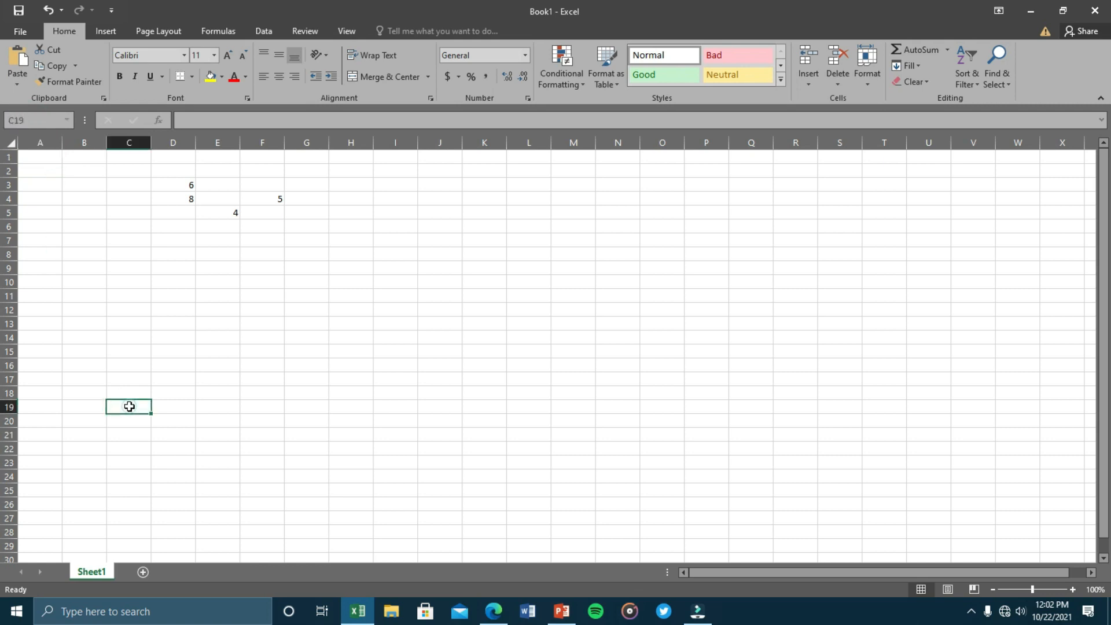
pyautogui.press('Right')
pyautogui.press('Down')
pyautogui.press('Down')
pyautogui.press('Left')
pyautogui.press('Up')
pyautogui.press('Up')
pyautogui.press('Up')
pyautogui.press('Left')
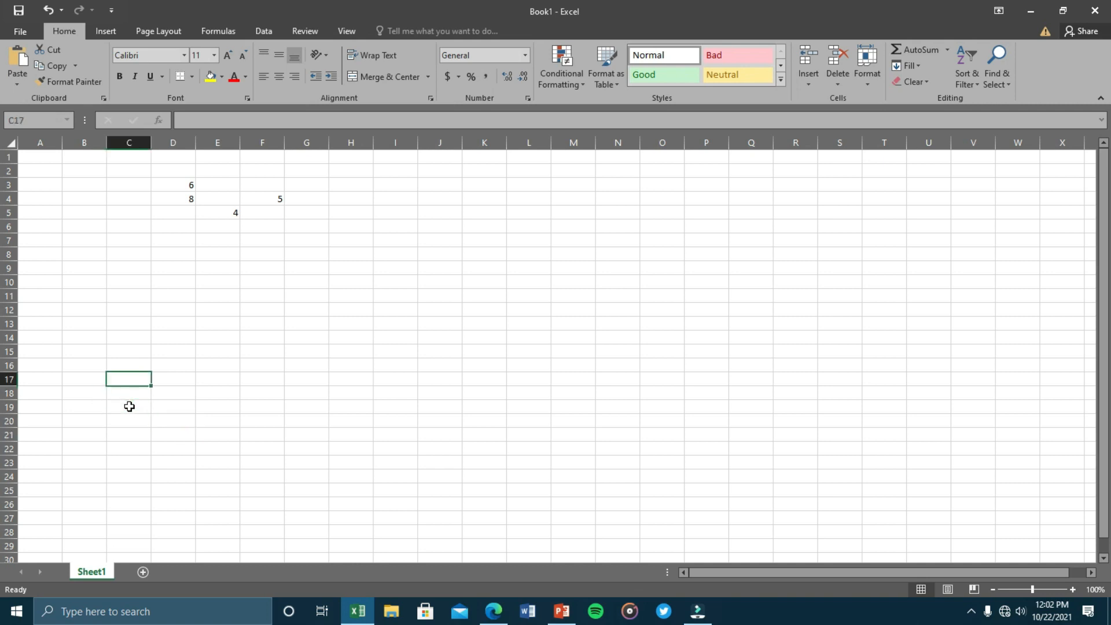
pyautogui.click(624, 362)
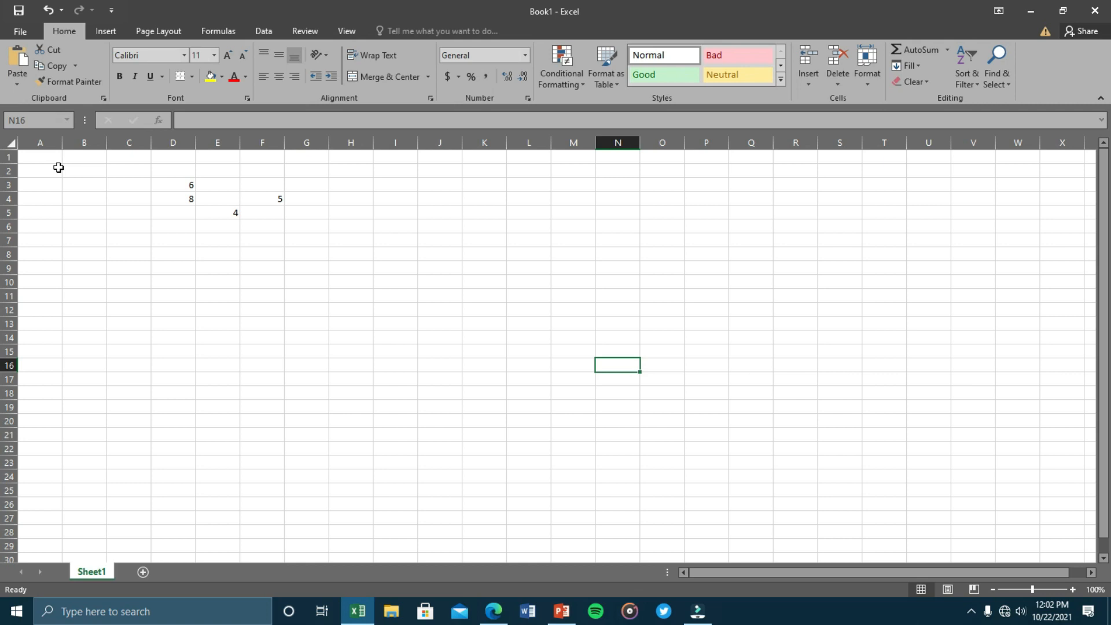
pyautogui.click(48, 121)
pyautogui.write('o10')
pyautogui.press('Return')
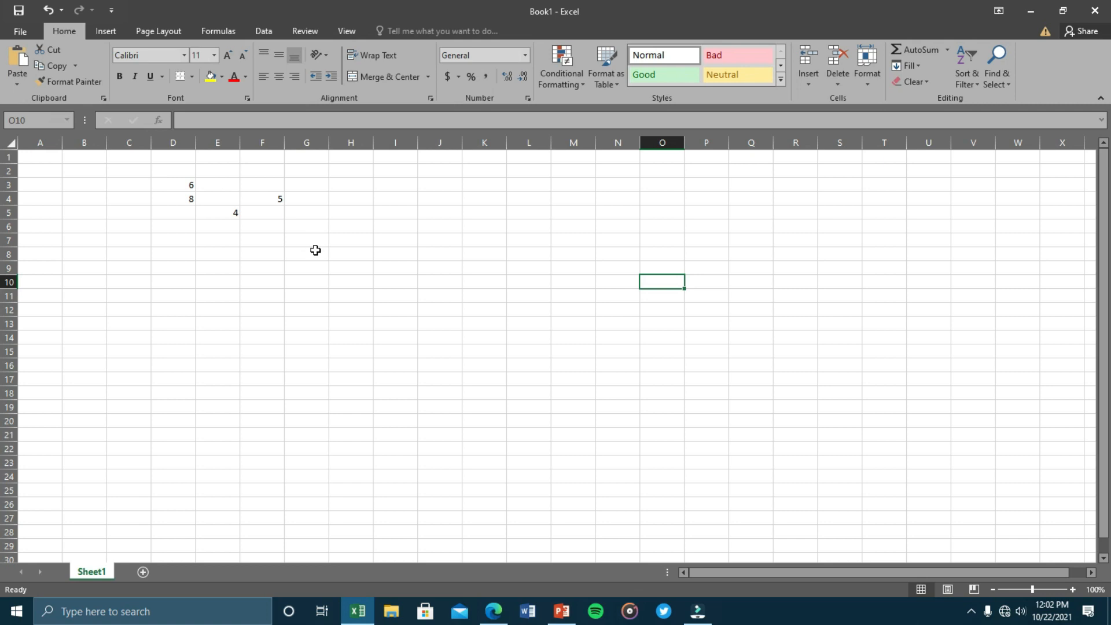
# Delete the numbers 6, 8, 5 and 4 by clearing block D2:G6.
pyautogui.moveTo(173, 174); pyautogui.dragTo(293, 227)
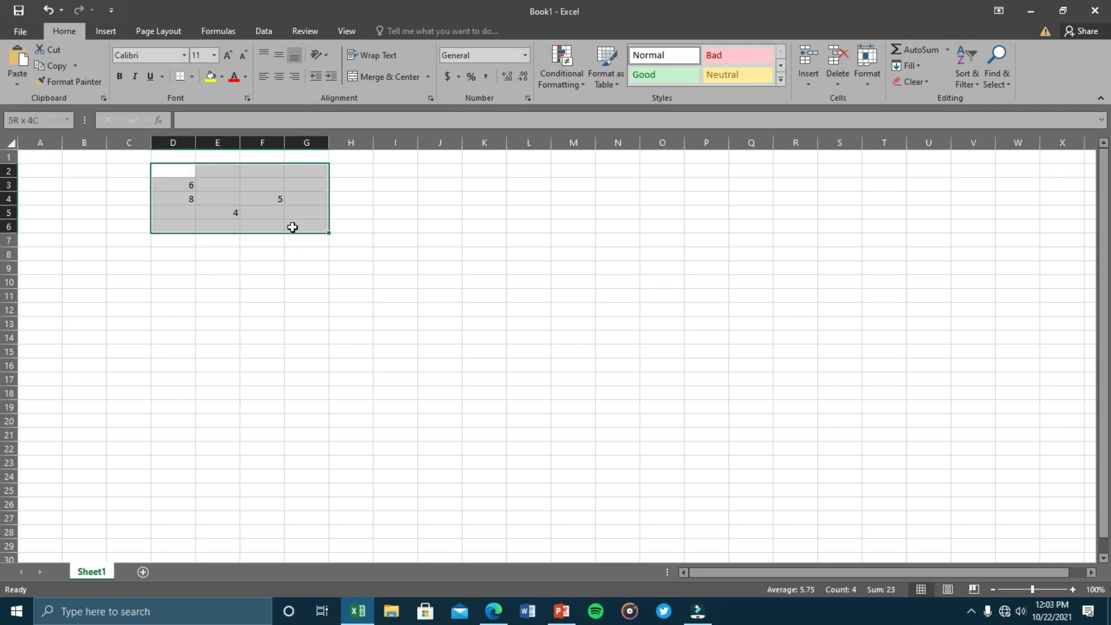
pyautogui.press('Delete')
pyautogui.click(551, 618)
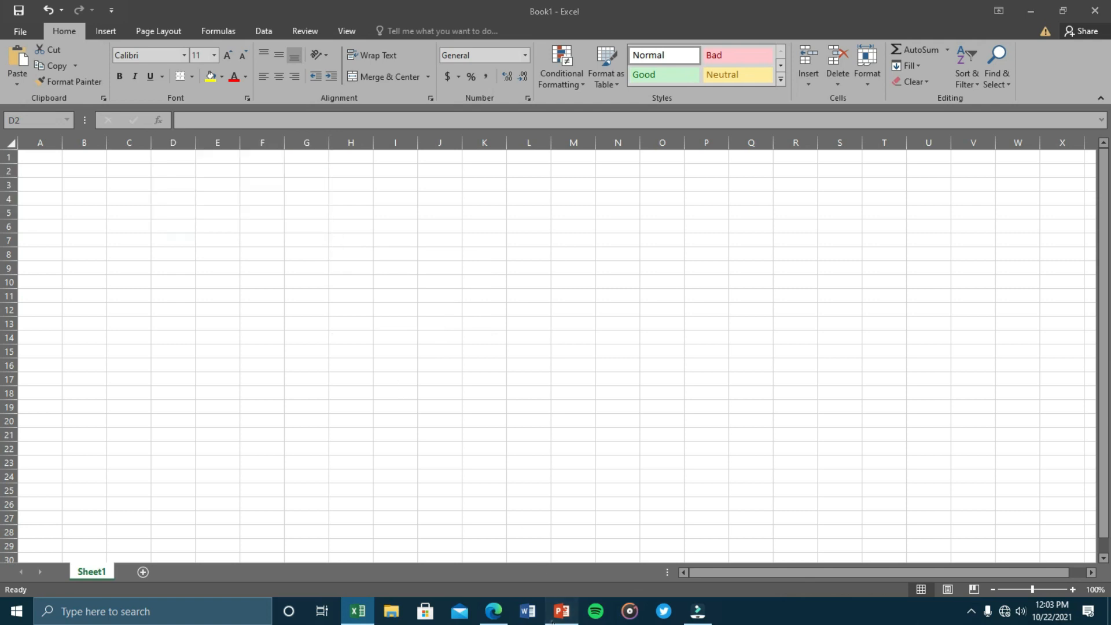
# View the Lesson Content slide, highlight 'CELLS IN EXCEL', then minimize PowerPoint.
pyautogui.click(67, 255)
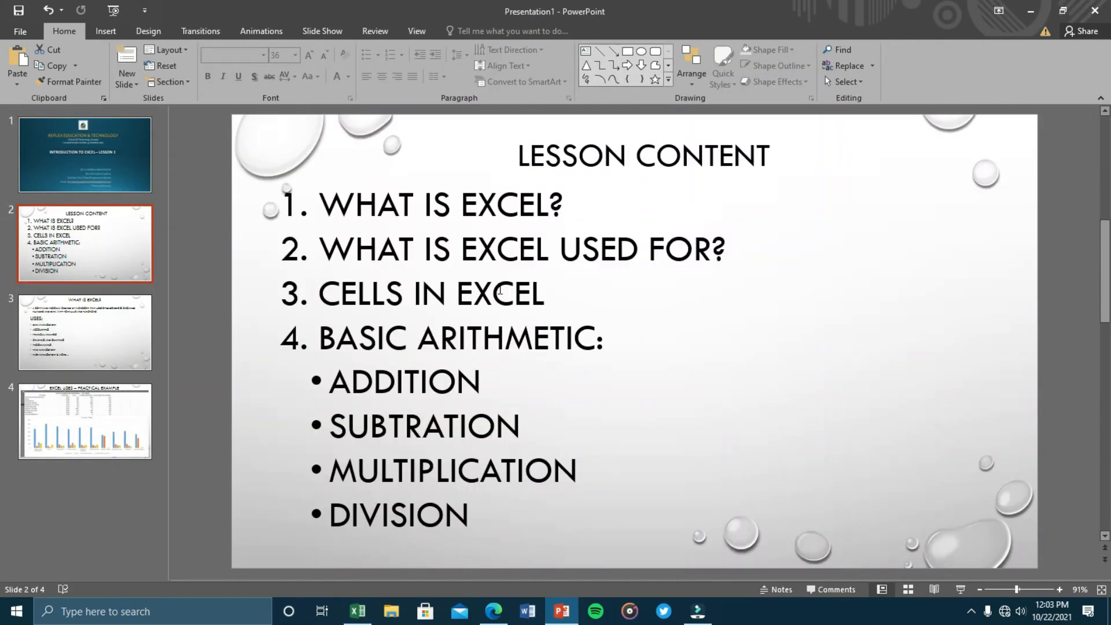
pyautogui.moveTo(597, 292); pyautogui.dragTo(319, 292)
pyautogui.click(637, 290)
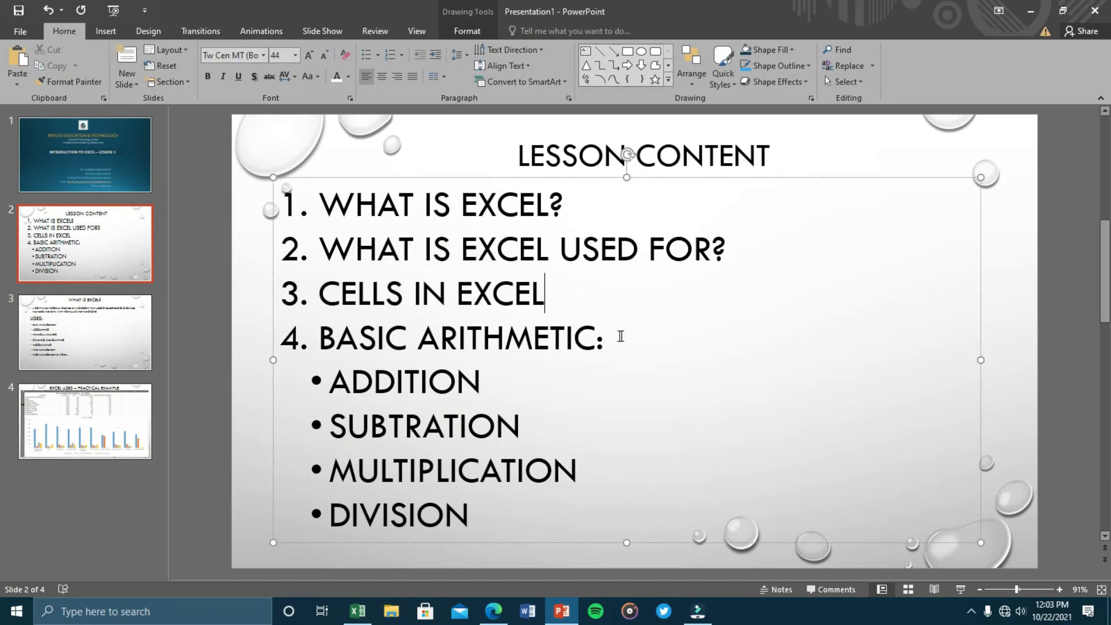
pyautogui.click(1029, 16)
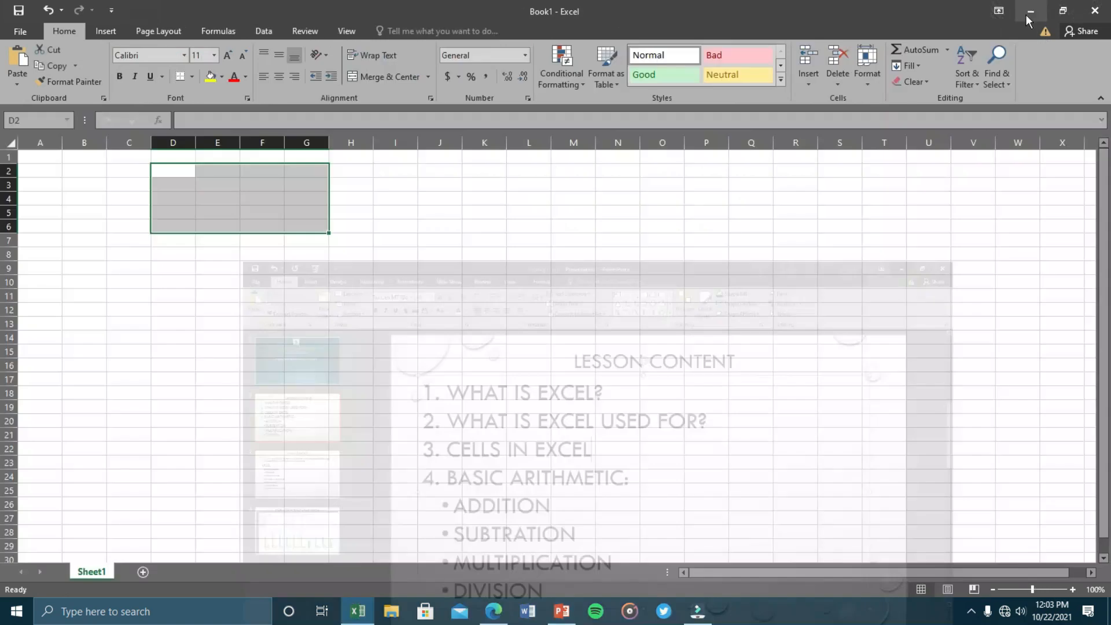
# Enter 7, 5, 5, 6, 6, 9 down cells A1:A6.
pyautogui.click(103, 184)
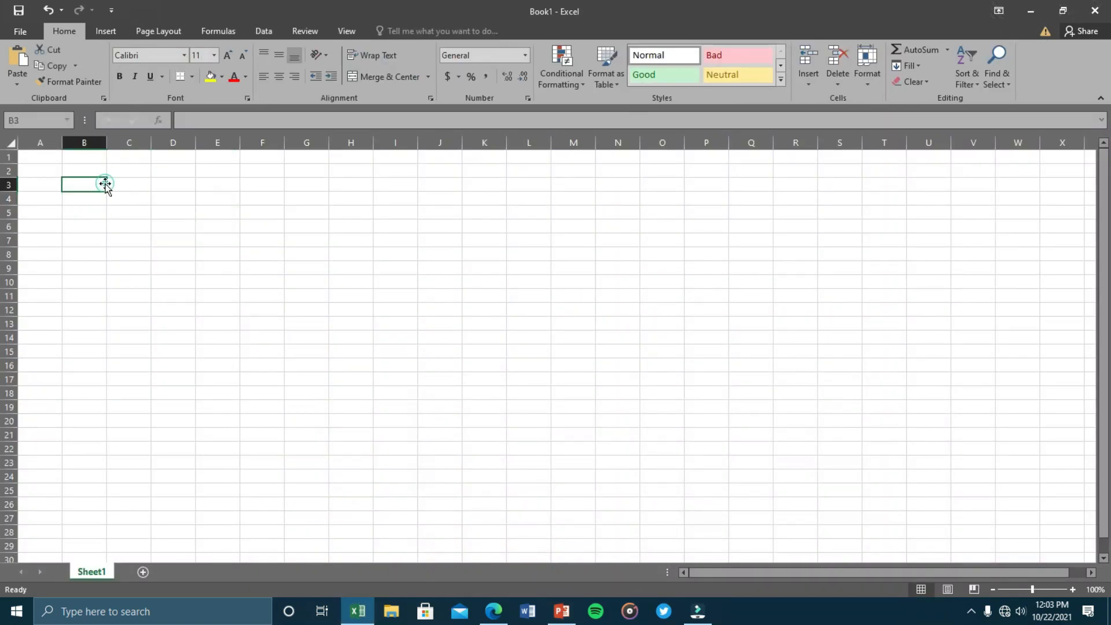
pyautogui.click(50, 156)
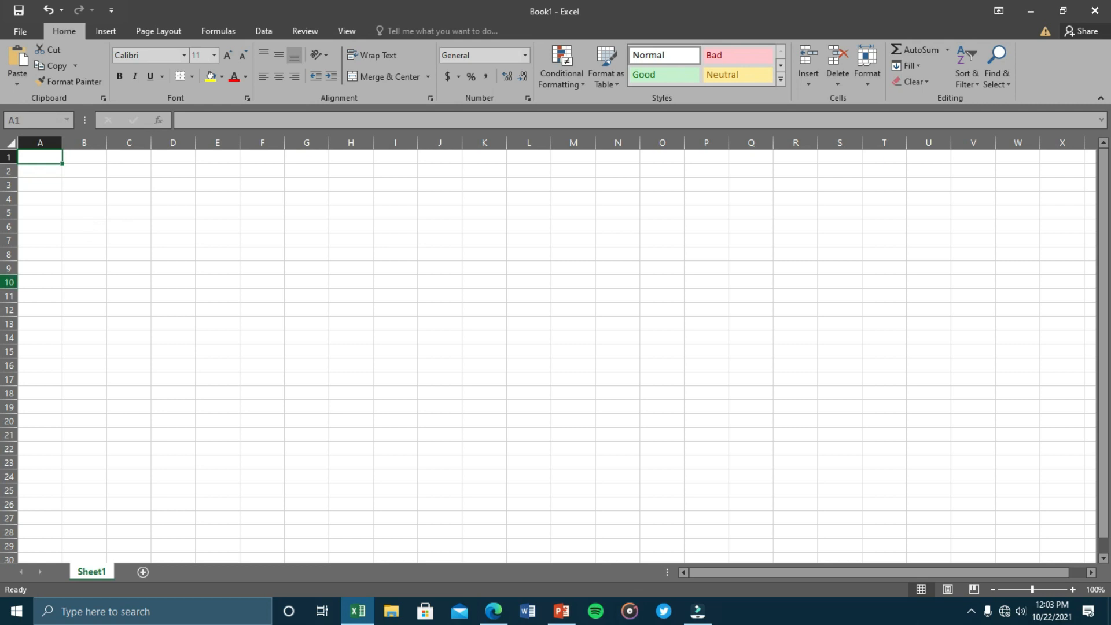
pyautogui.write('7')
pyautogui.press('Return')
pyautogui.write('5')
pyautogui.press('Return')
pyautogui.write('5')
pyautogui.press('Return')
pyautogui.write('6')
pyautogui.press('Return')
pyautogui.write('6')
pyautogui.press('Return')
pyautogui.write('9')
# Enter 9, 6, 2, 2, 5, 8 down cells B1:B6.
pyautogui.press('Tab')
pyautogui.press('Up')
pyautogui.press('Up')
pyautogui.press('Up')
# Put 8 into C6, C5 and C4.
pyautogui.press('Up')
pyautogui.press('Up')
pyautogui.write('9')
pyautogui.press('Return')
pyautogui.write('6')
pyautogui.press('Return')
pyautogui.write('2')
pyautogui.press('Return')
pyautogui.write('2')
pyautogui.press('Return')
pyautogui.write('5')
pyautogui.press('Return')
pyautogui.write('8')
pyautogui.press('Tab')
pyautogui.write('8')
pyautogui.press('Up')
pyautogui.write('8')
pyautogui.press('Up')
pyautogui.write('8')
pyautogui.press('Up')
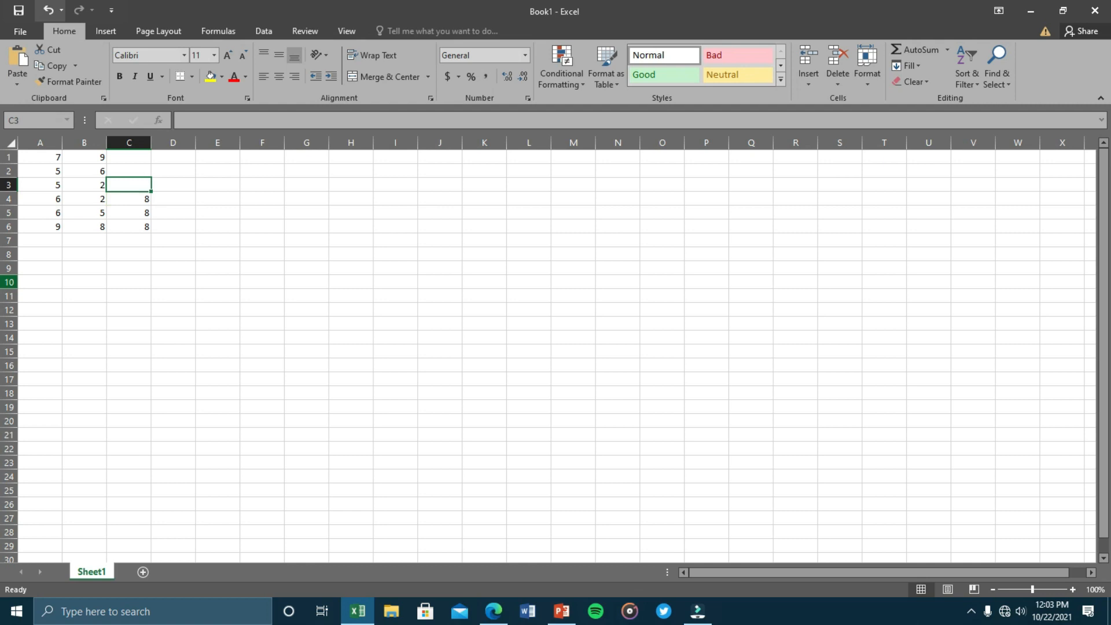
# Fill C3, C2 and C1 with 9, 6 and 6.
pyautogui.click(180, 208)
pyautogui.click(124, 187)
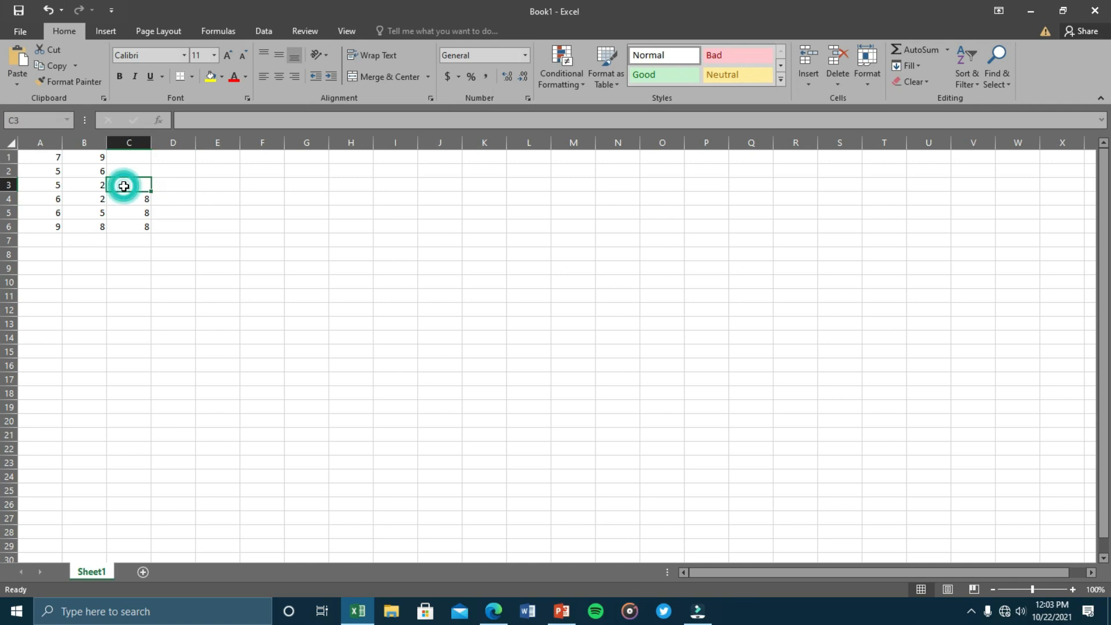
pyautogui.write('9')
pyautogui.press('Up')
pyautogui.write('6')
pyautogui.press('Up')
pyautogui.write('6')
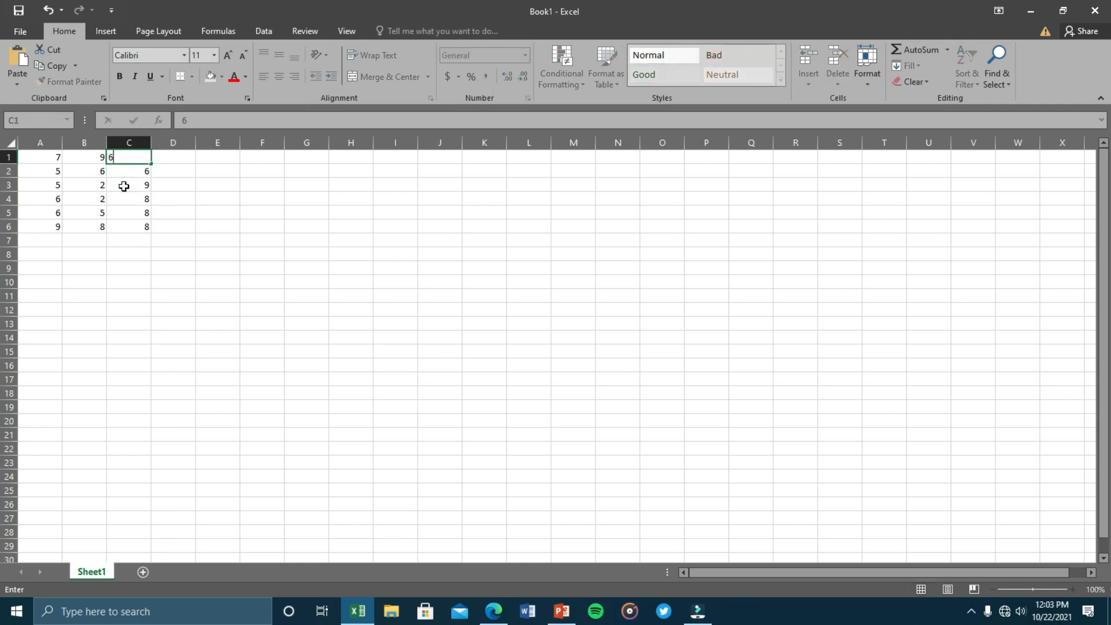
pyautogui.click(148, 315)
# Copy the A1:C6 number grid and paste it into D1:F6.
pyautogui.moveTo(51, 157); pyautogui.dragTo(134, 223)
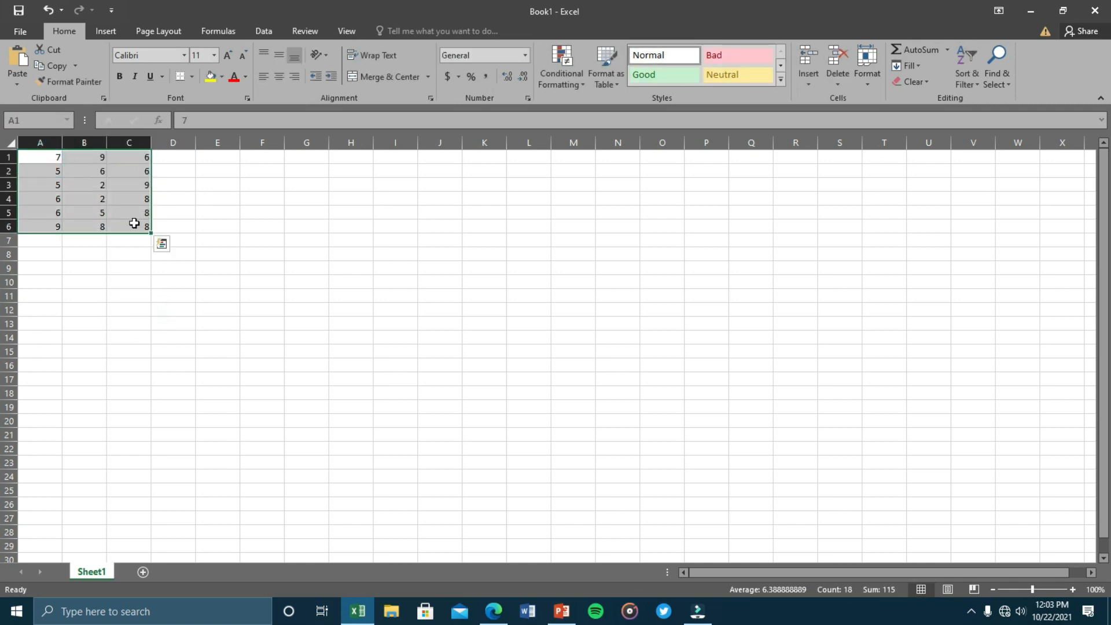
pyautogui.hotkey('ctrl', 'c')
pyautogui.hotkey('ctrl', 'q')
pyautogui.click(173, 158)
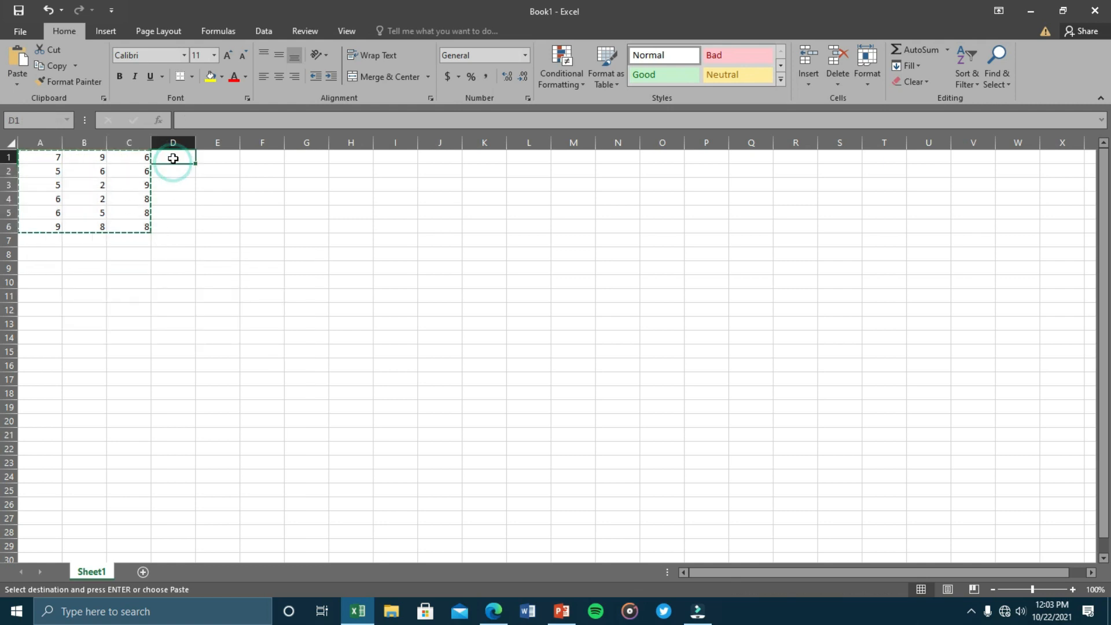
pyautogui.click(138, 250)
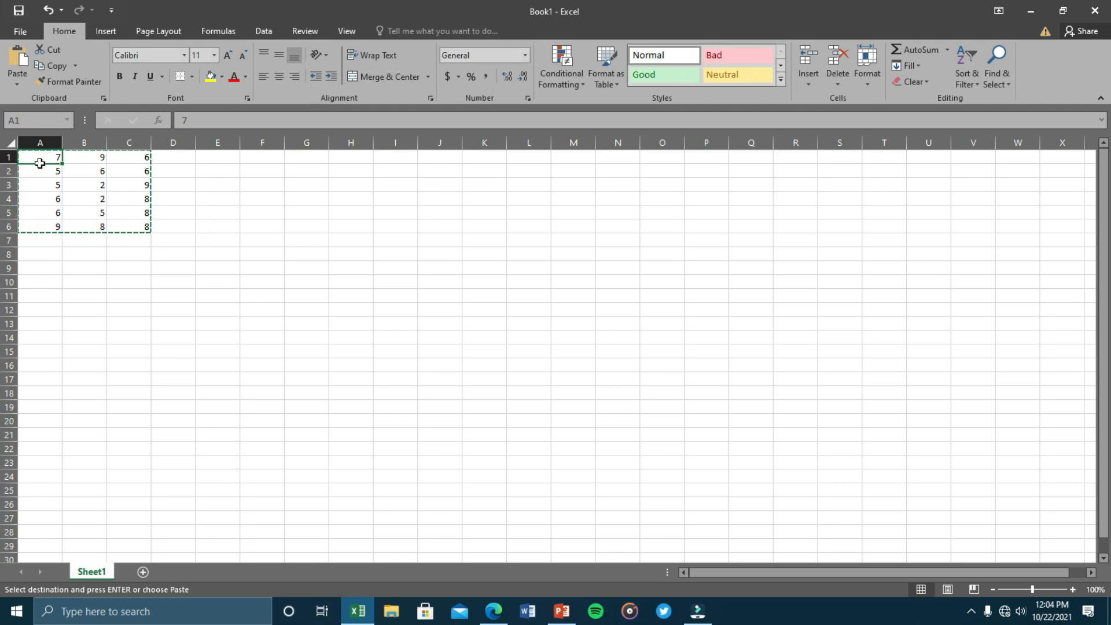
pyautogui.moveTo(40, 164); pyautogui.dragTo(127, 228)
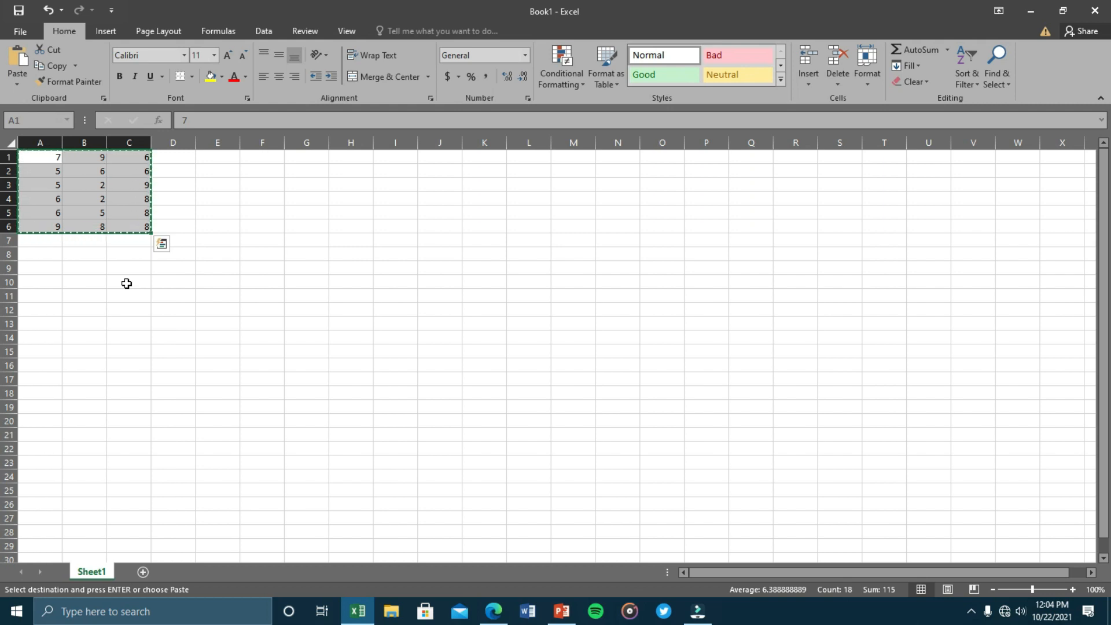
pyautogui.hotkey('ctrl', 'q')
pyautogui.click(181, 157)
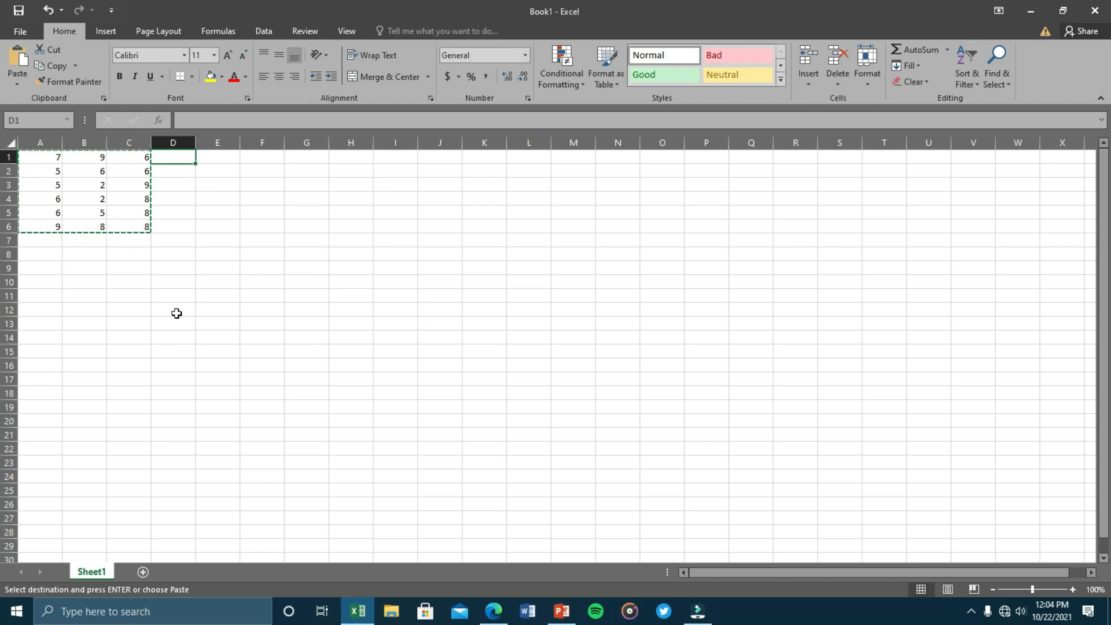
pyautogui.hotkey('ctrl', 'v')
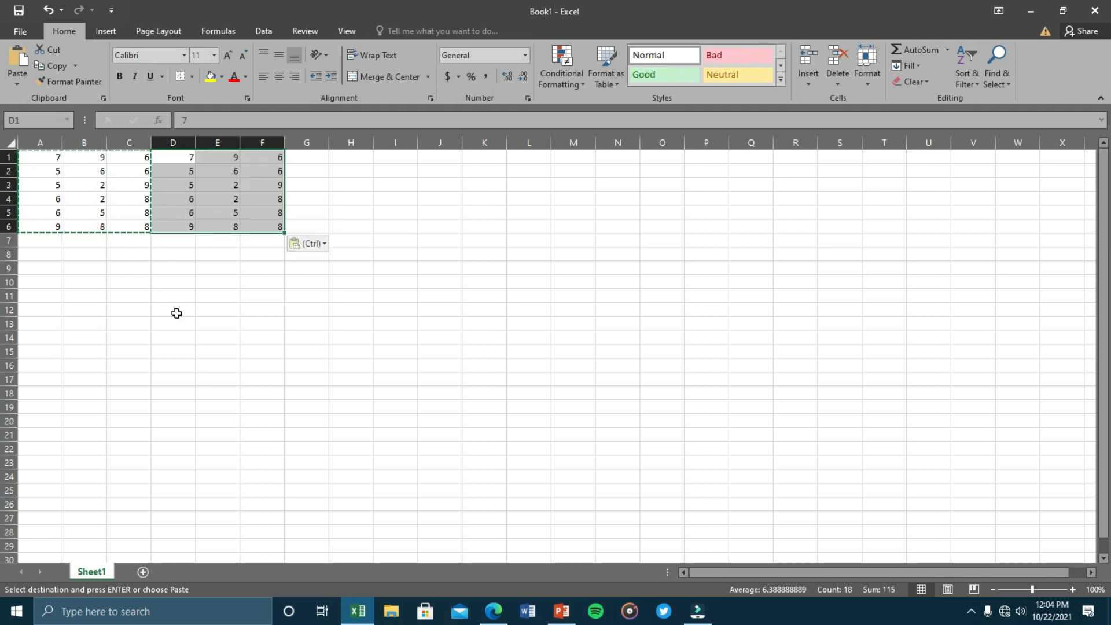
# Undo an extra paste at L12 and cancel the pending copy.
pyautogui.click(542, 308)
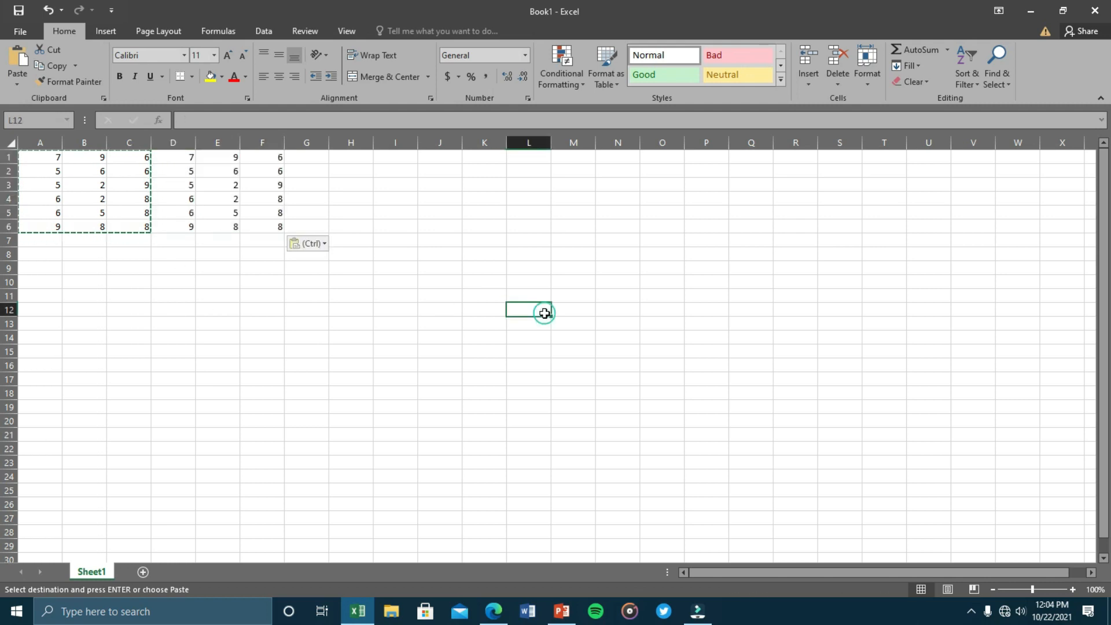
pyautogui.hotkey('ctrl', 'v')
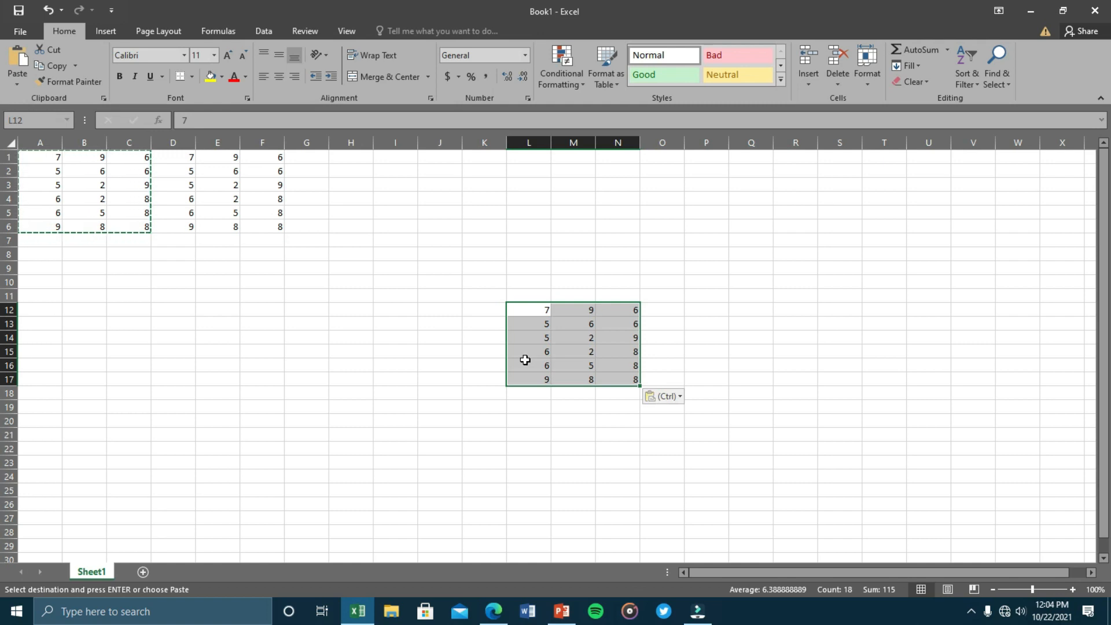
pyautogui.hotkey('ctrl', 'z')
pyautogui.click(391, 288)
pyautogui.click(237, 292)
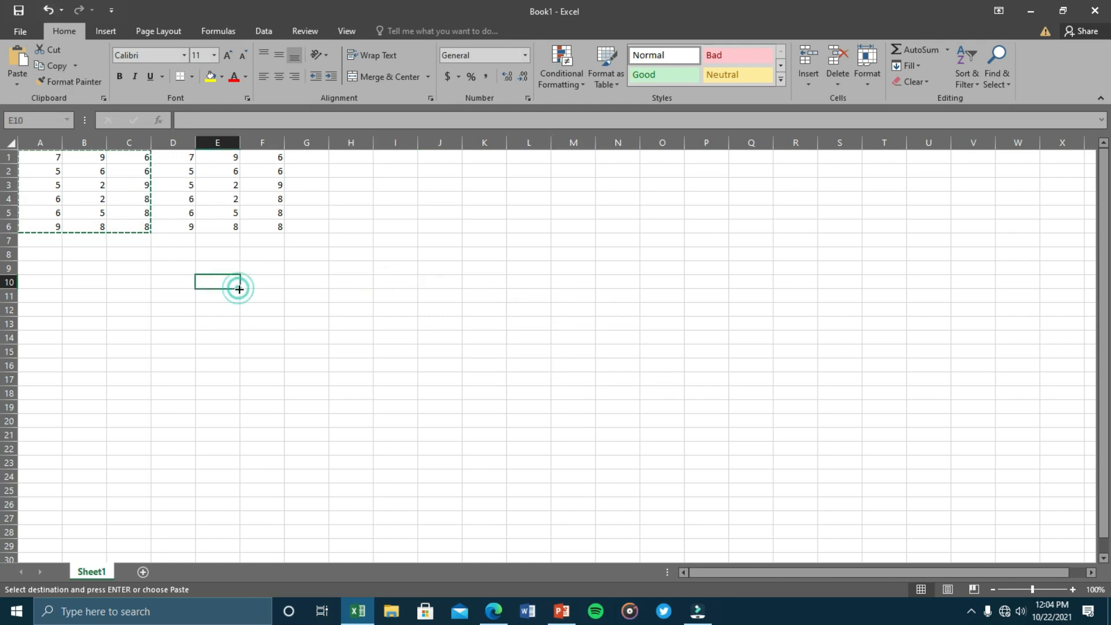
pyautogui.press('Escape')
pyautogui.click(302, 266)
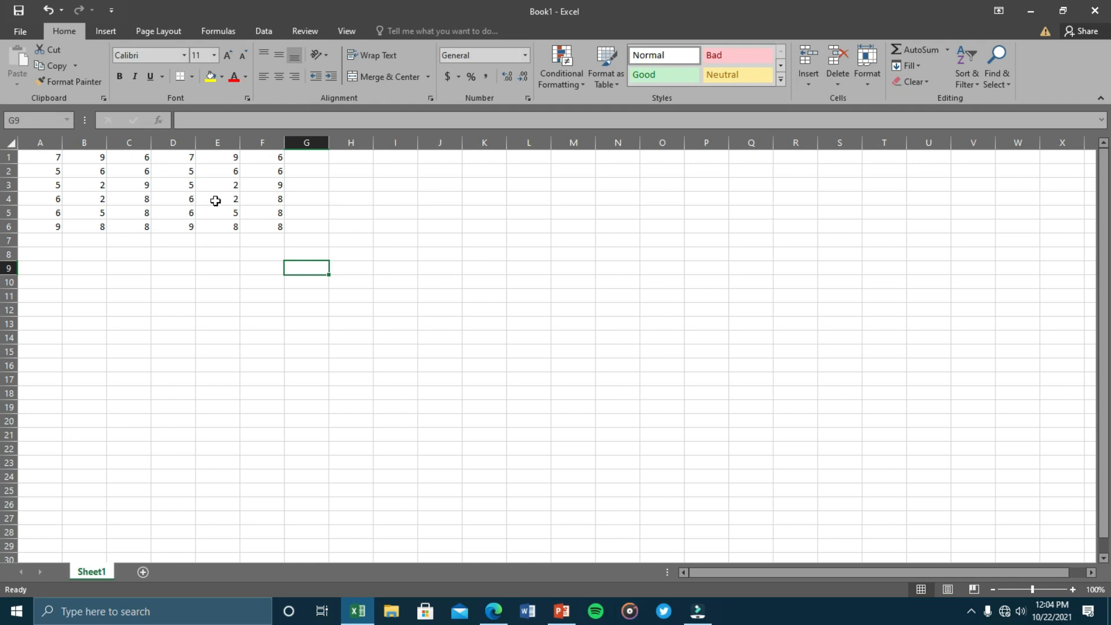
# Enter january in J2, discarding a half-typed february in J3.
pyautogui.click(439, 169)
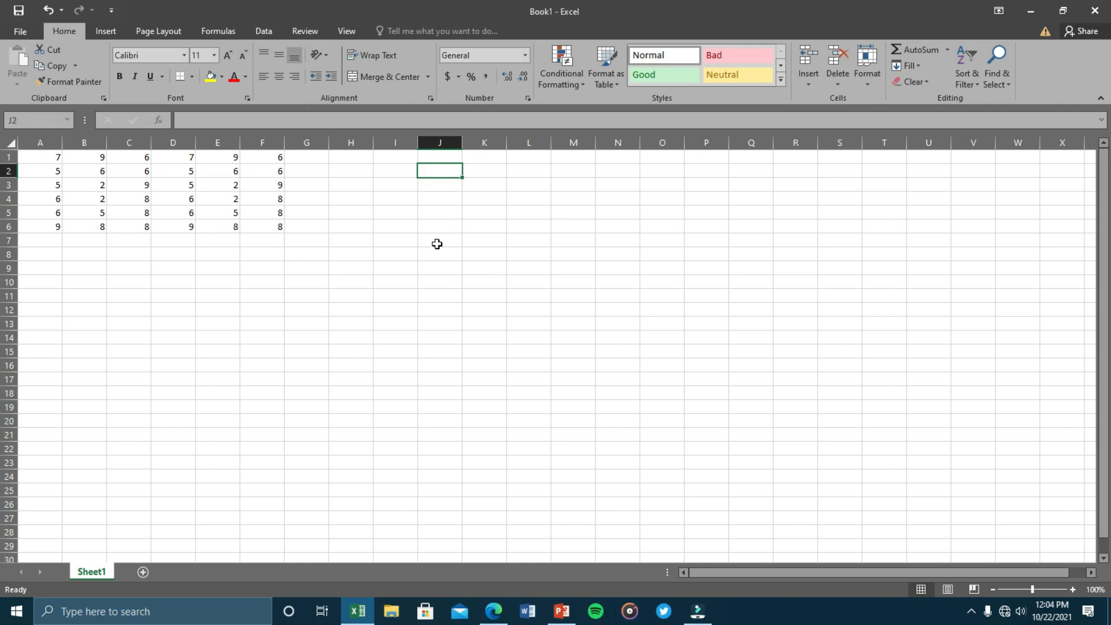
pyautogui.write('jan')
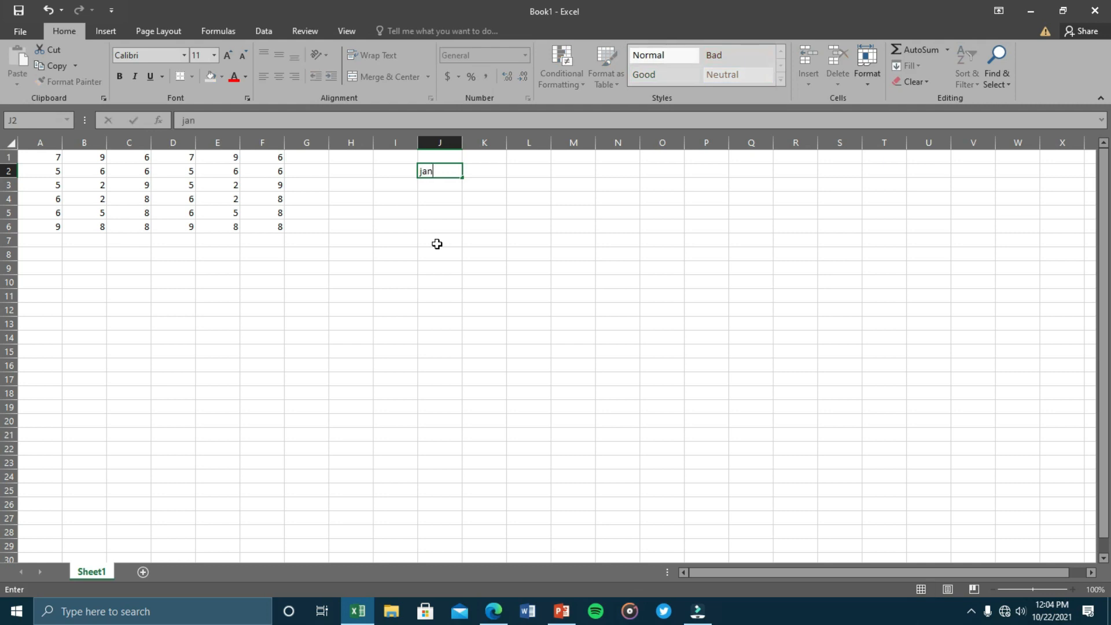
pyautogui.write('uary')
pyautogui.press('Return')
pyautogui.press('Up')
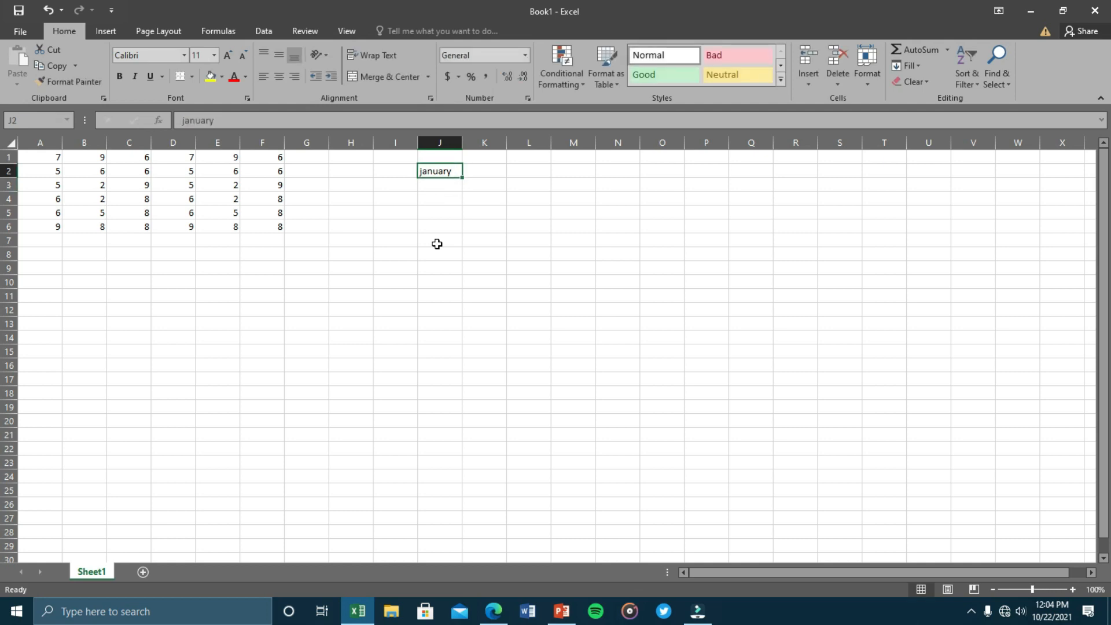
pyautogui.press('Down')
pyautogui.write('febru')
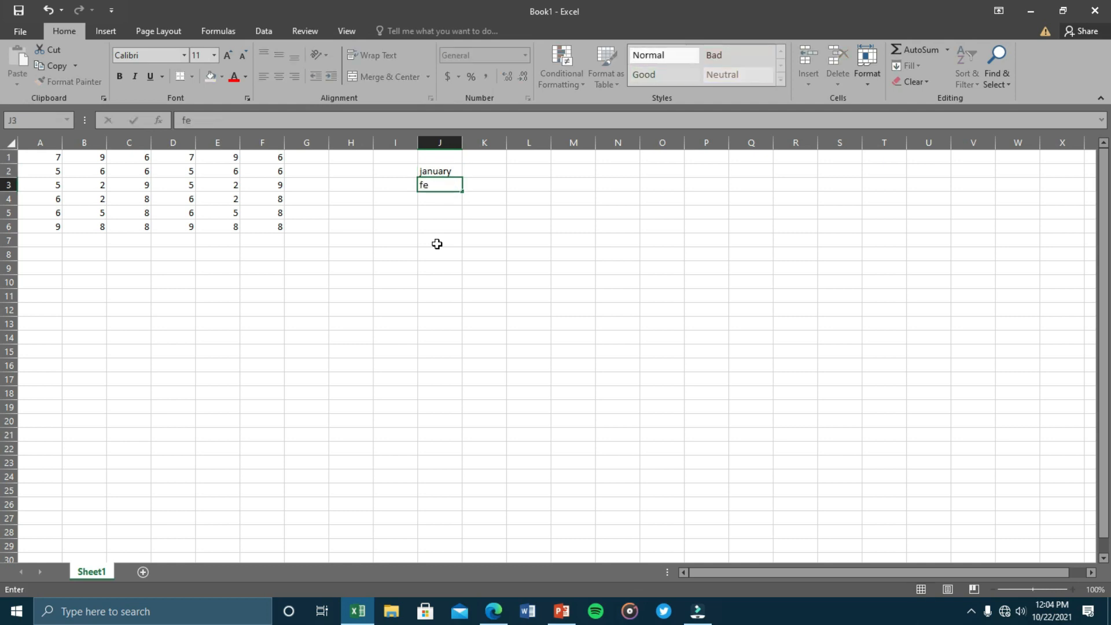
pyautogui.press('BackSpace')
pyautogui.press('BackSpace')
pyautogui.press('BackSpace')
pyautogui.press('BackSpace')
pyautogui.press('BackSpace')
pyautogui.click(450, 213)
pyautogui.click(439, 172)
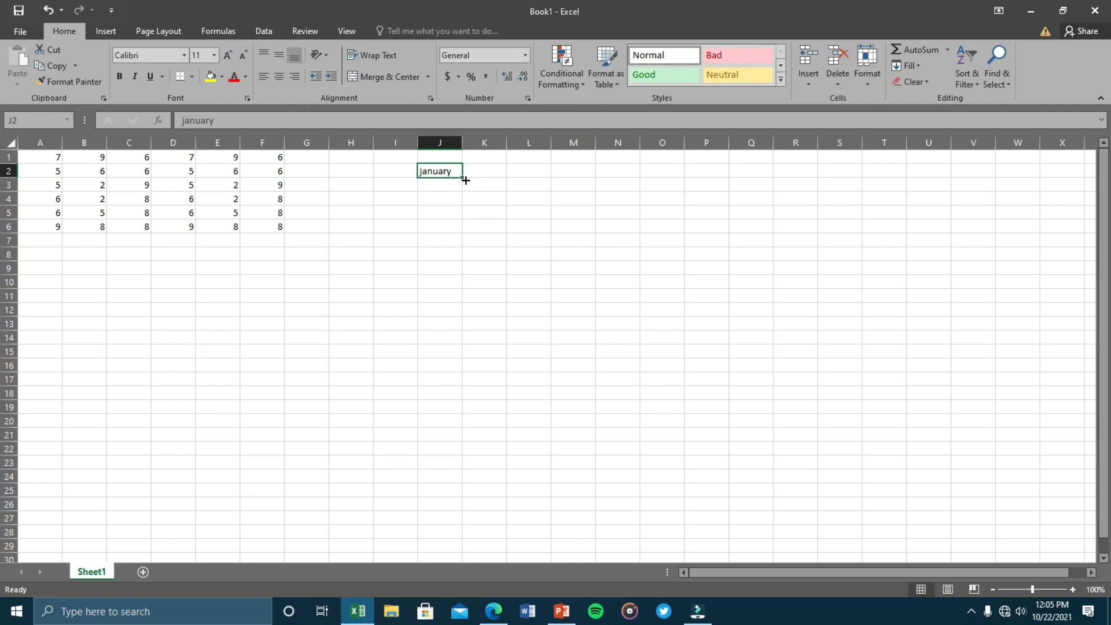
# Fill january down column J through december in J13.
pyautogui.click(526, 238)
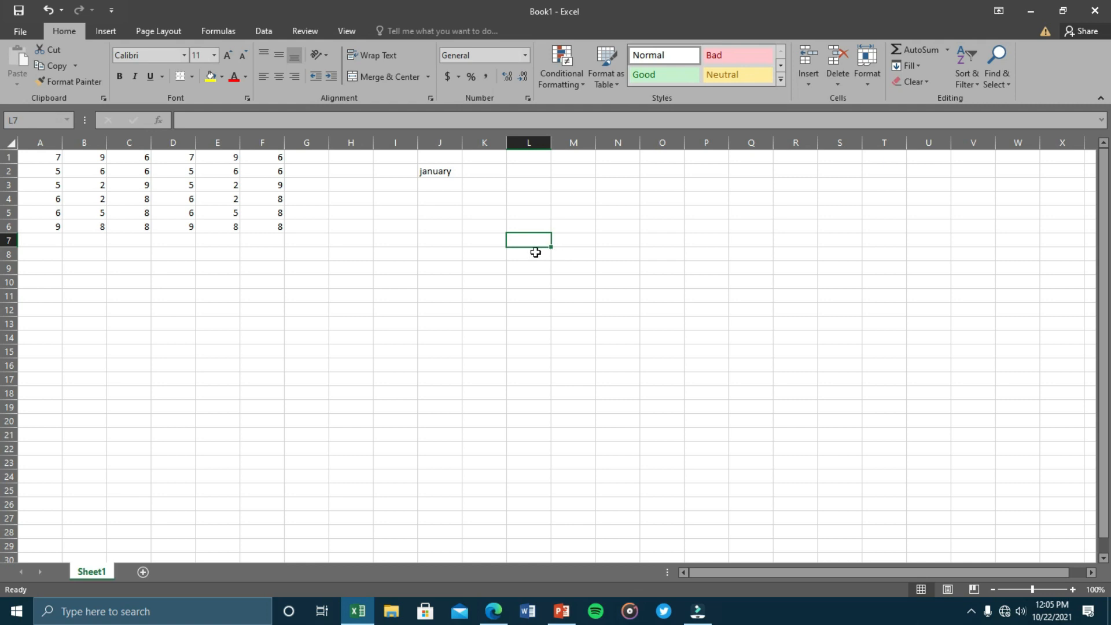
pyautogui.click(449, 173)
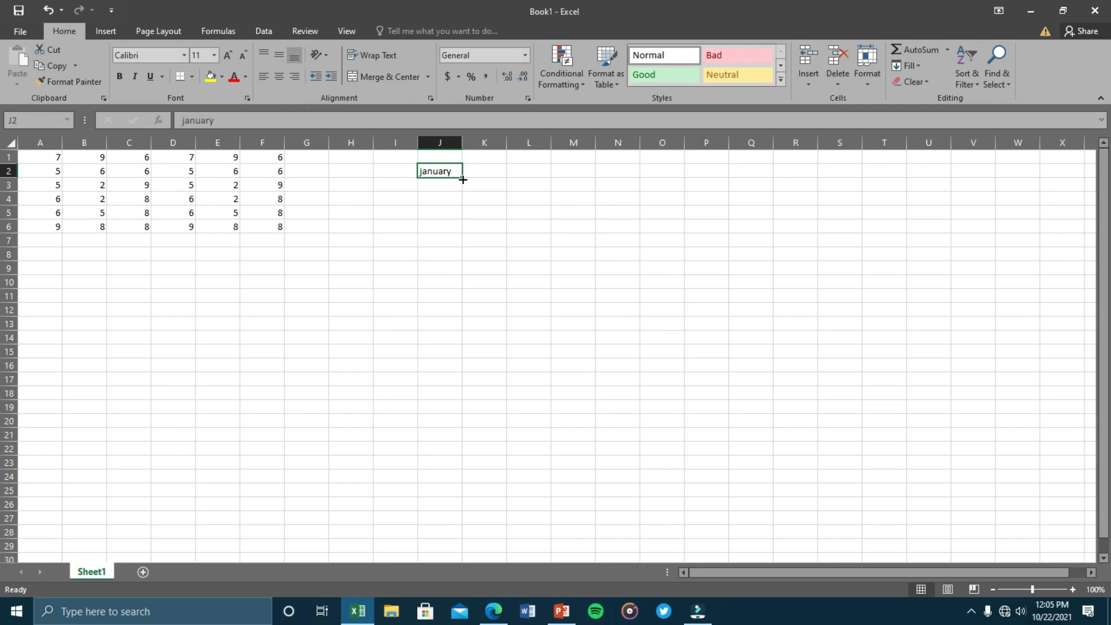
pyautogui.moveTo(463, 180); pyautogui.dragTo(464, 329)
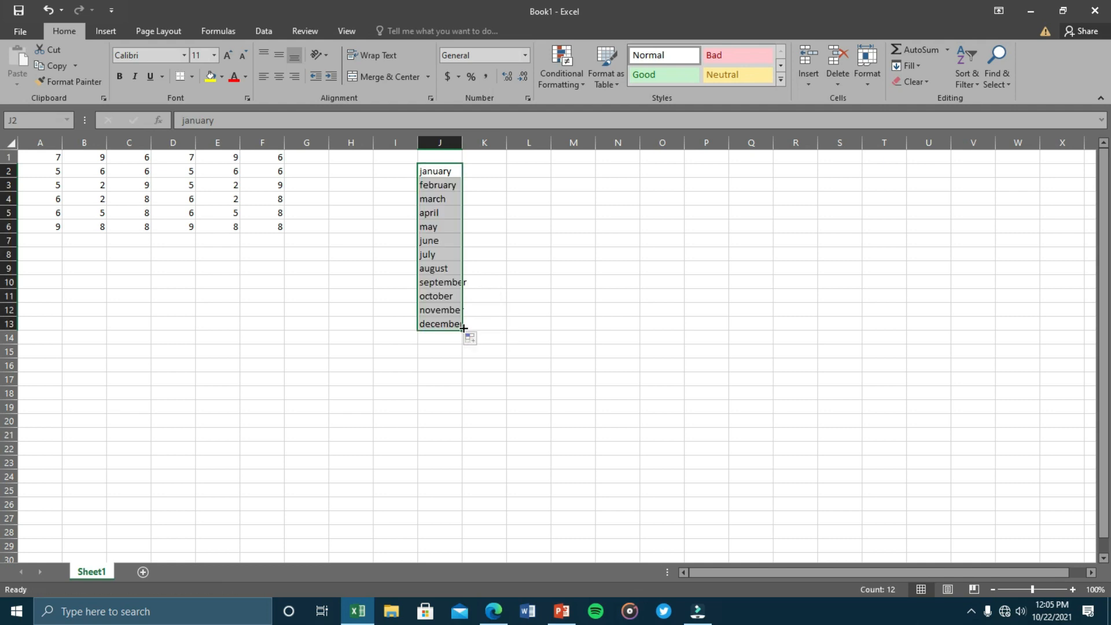
pyautogui.click(612, 283)
pyautogui.moveTo(438, 171); pyautogui.dragTo(441, 355)
# Enter jan in L2, fill it down to dec in L13, and start 'player 1' in N2.
pyautogui.click(530, 171)
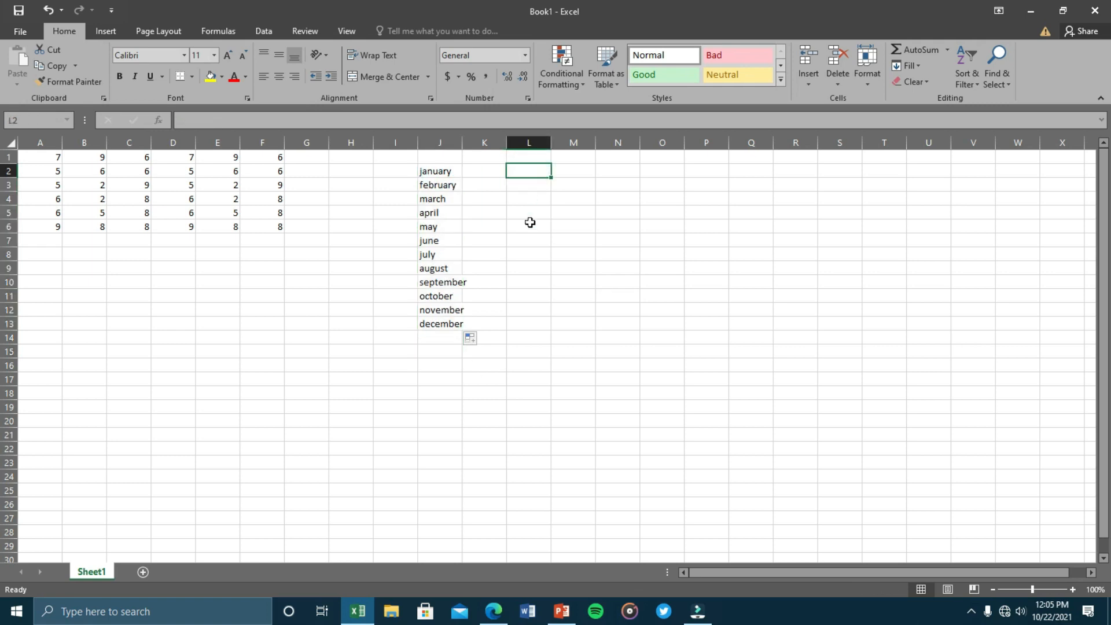
pyautogui.write('jan')
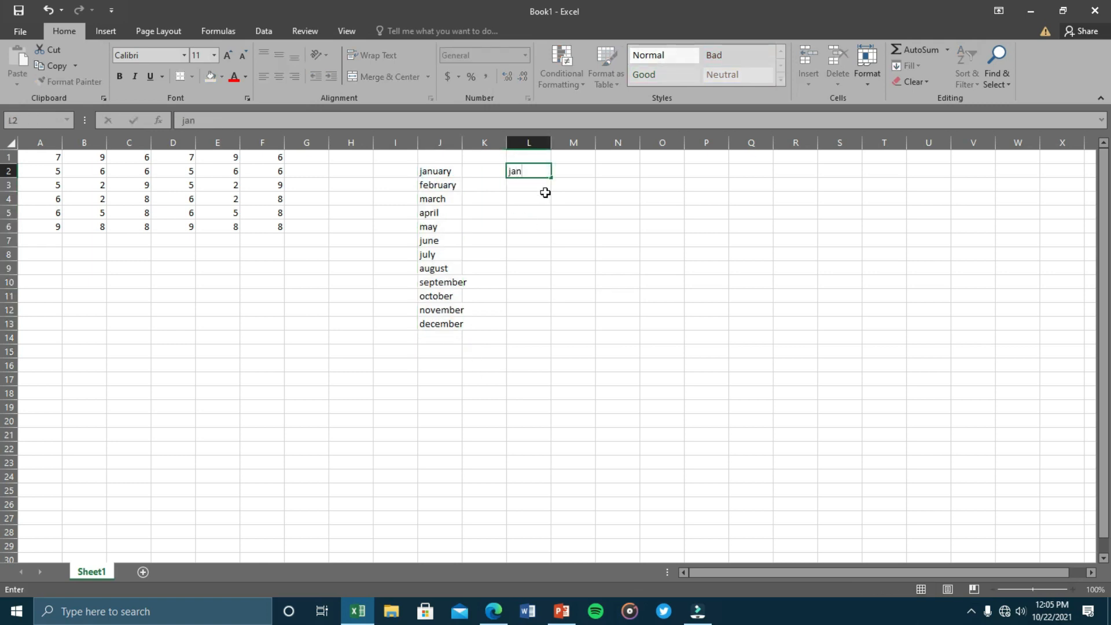
pyautogui.moveTo(551, 181); pyautogui.dragTo(545, 331)
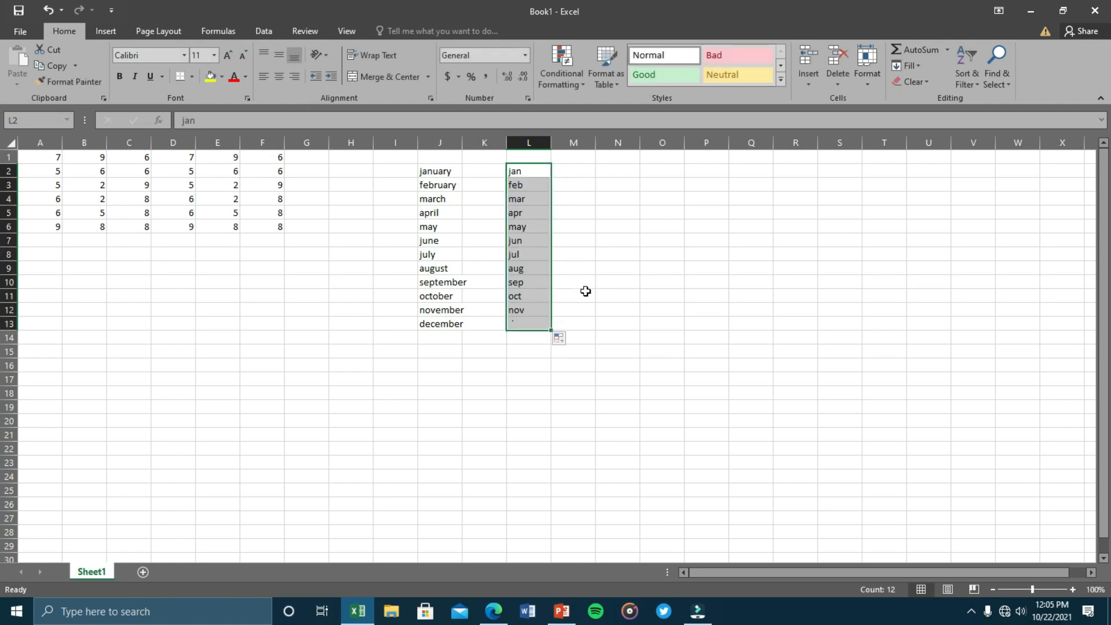
pyautogui.click(602, 171)
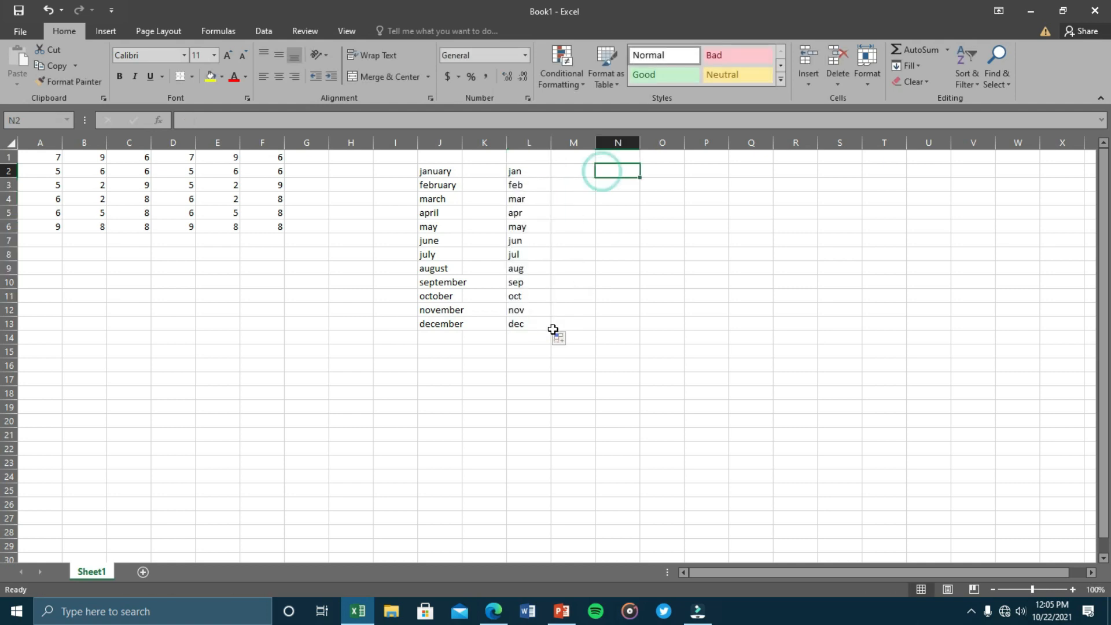
pyautogui.write('player 1')
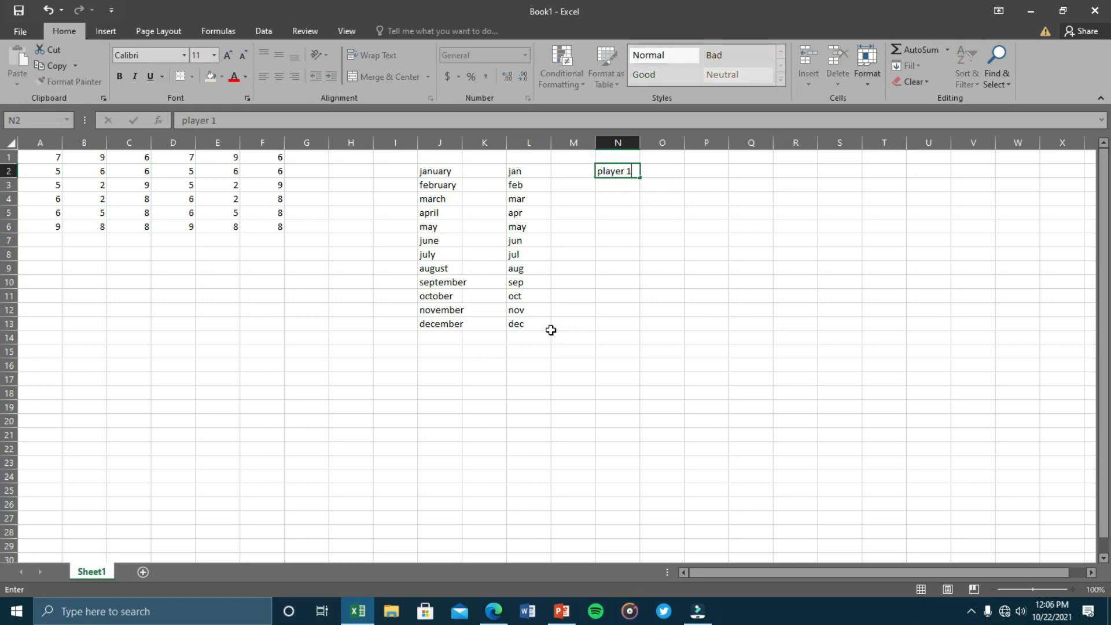
# Fill player 1 through player 205 down column N.
pyautogui.click(697, 267)
pyautogui.click(632, 176)
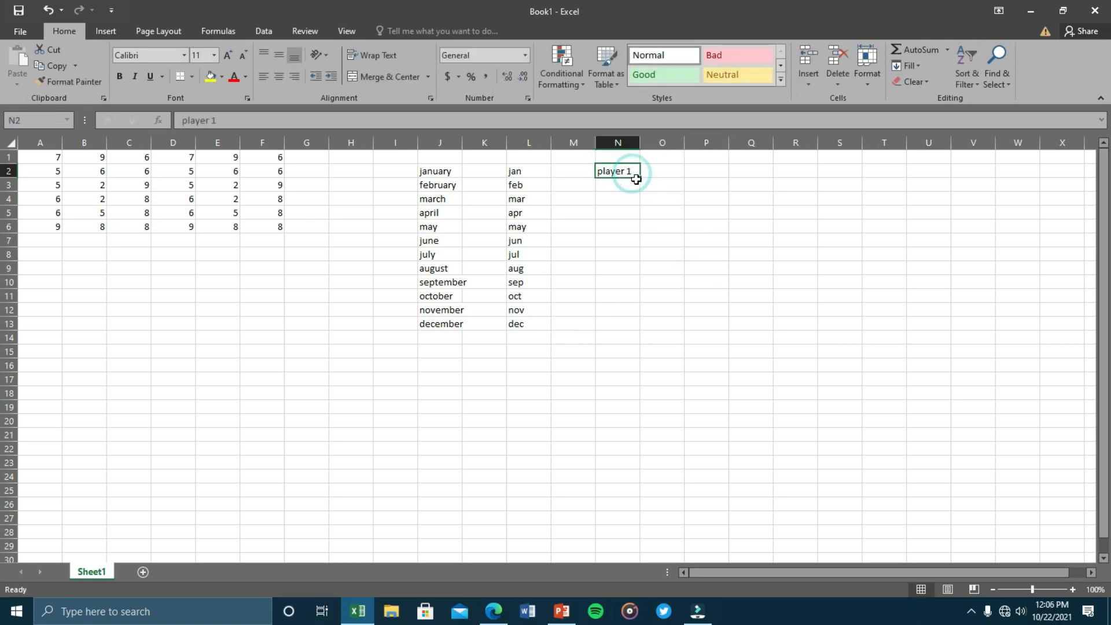
pyautogui.moveTo(636, 179); pyautogui.dragTo(636, 535)
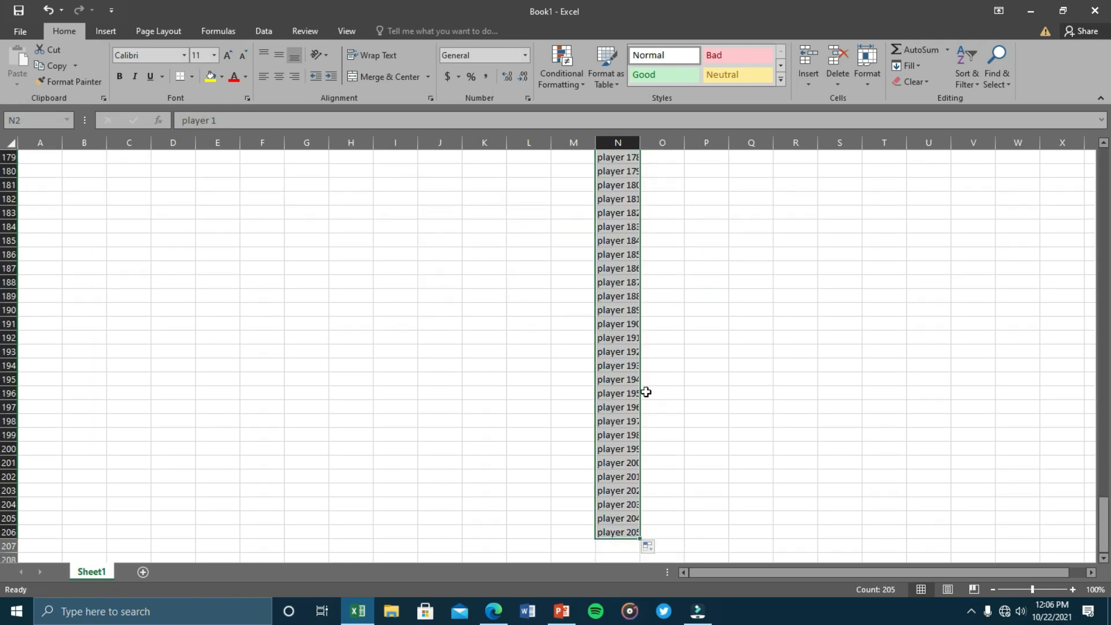
pyautogui.click(707, 384)
pyautogui.scroll(16, 675, 357)
pyautogui.scroll(20, 675, 357)
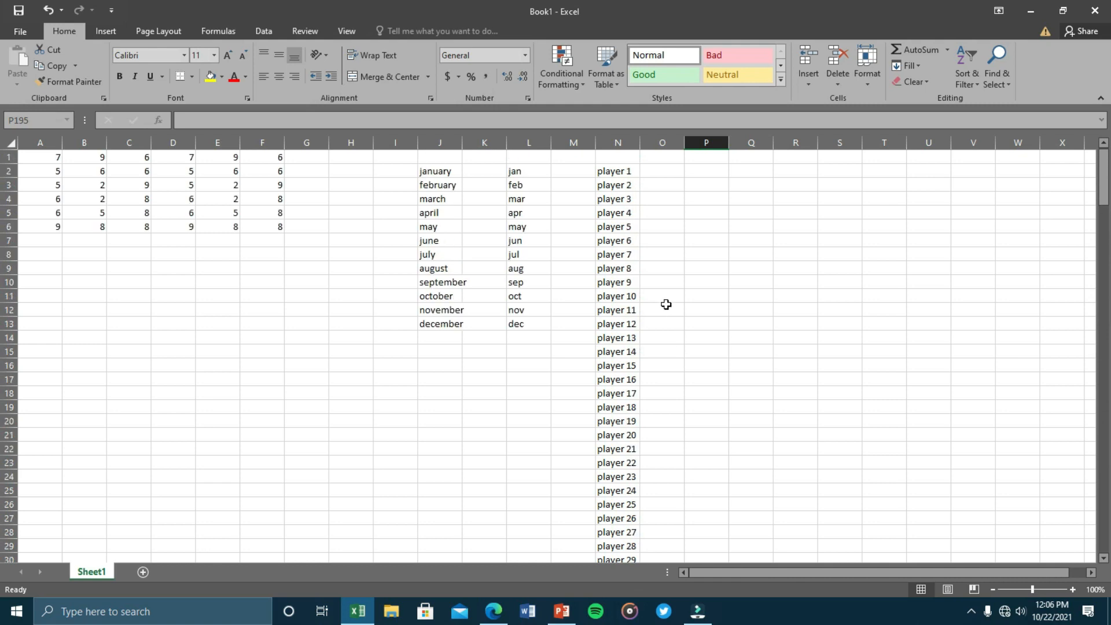
pyautogui.scroll(-12, 665, 307)
pyautogui.scroll(12, 664, 311)
# Fill dsfe 1–dsfe 13 down O2:O14 and march–september down R3:R9.
pyautogui.click(656, 172)
pyautogui.write('d')
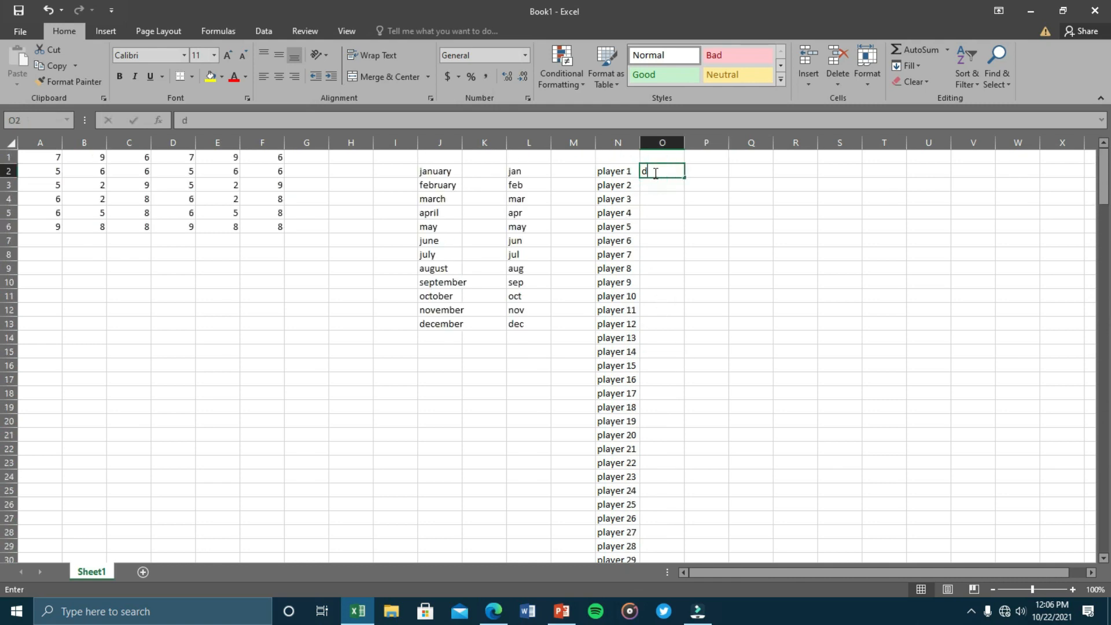
pyautogui.write('sfe 1')
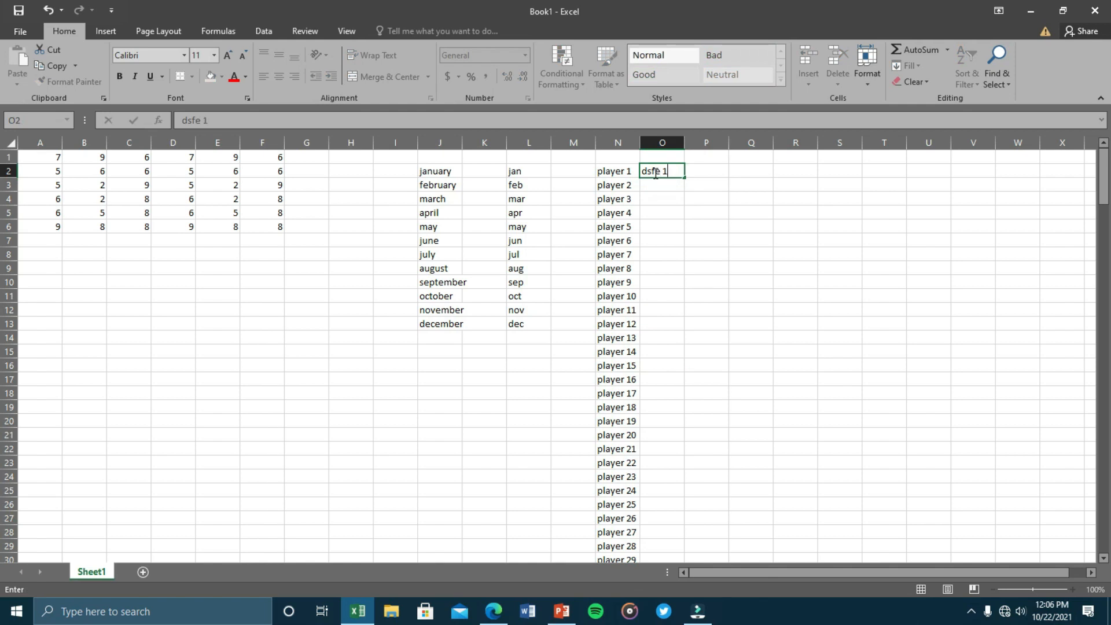
pyautogui.moveTo(687, 179); pyautogui.dragTo(686, 345)
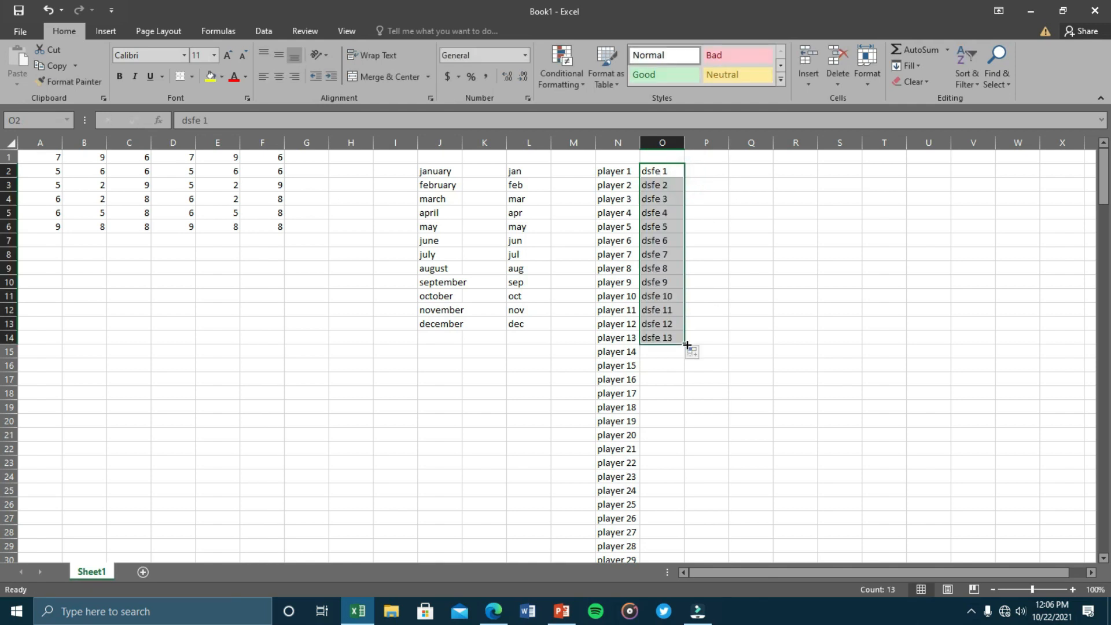
pyautogui.click(778, 187)
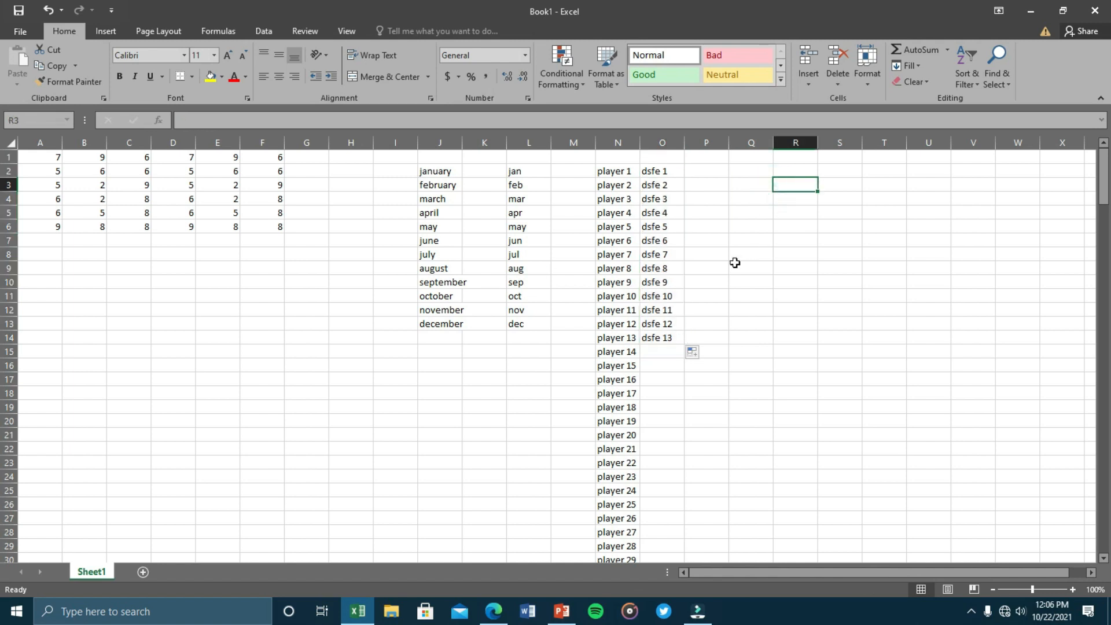
pyautogui.write('march')
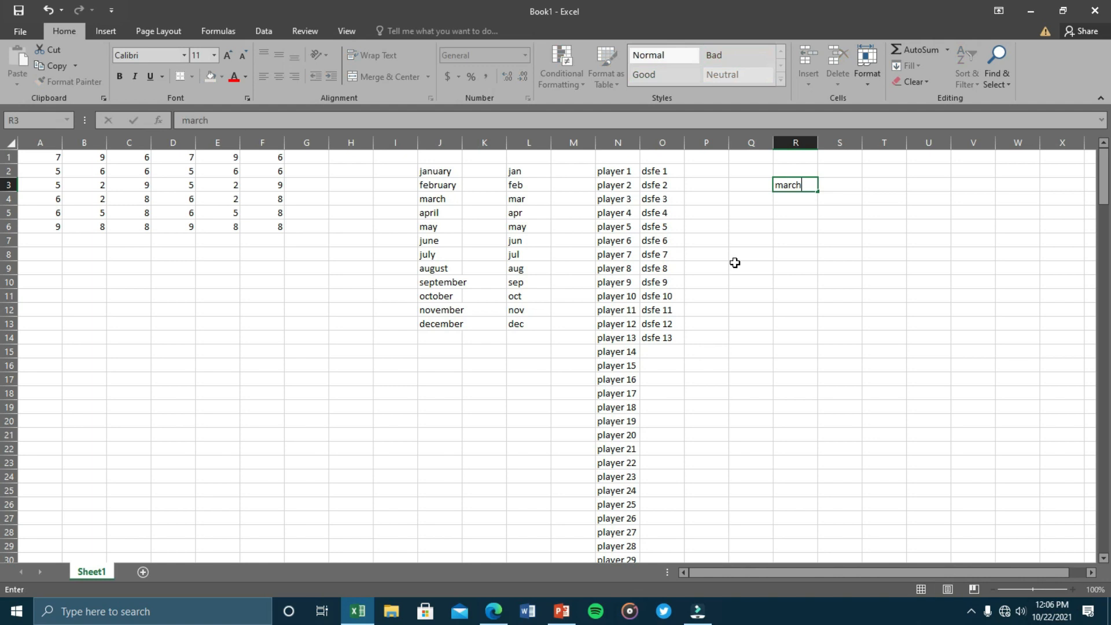
pyautogui.moveTo(818, 191); pyautogui.dragTo(825, 276)
pyautogui.moveTo(391, 163); pyautogui.dragTo(858, 176)
# Clear the month, player, dsfe and march–september lists from I2:R73.
pyautogui.scroll(20, 762, 451)
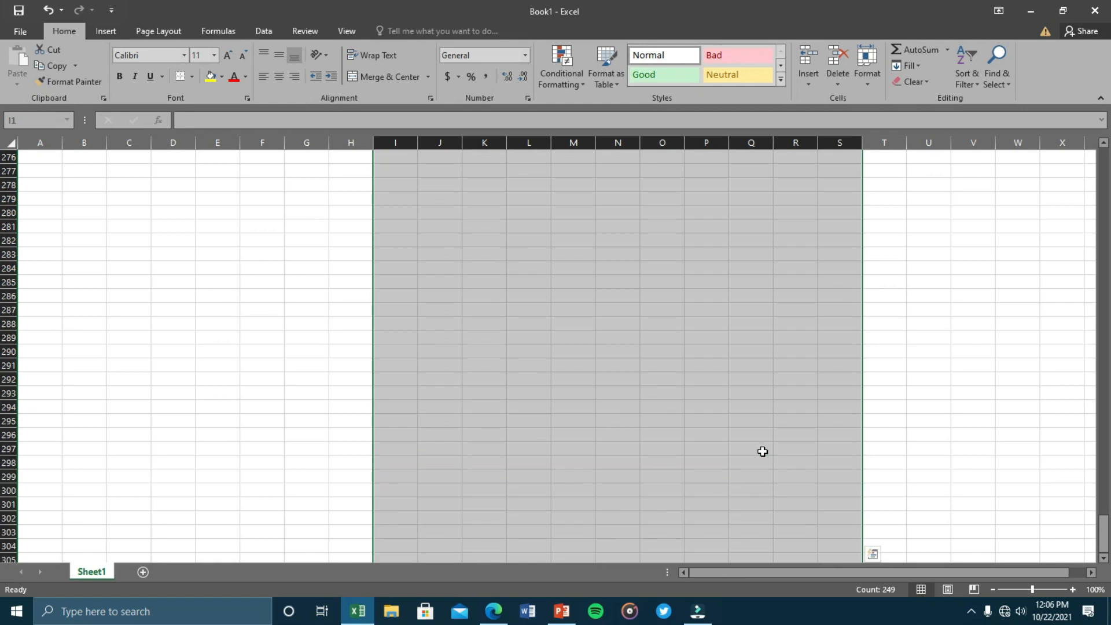
pyautogui.scroll(15, 761, 451)
pyautogui.moveTo(1103, 518); pyautogui.dragTo(1091, 191)
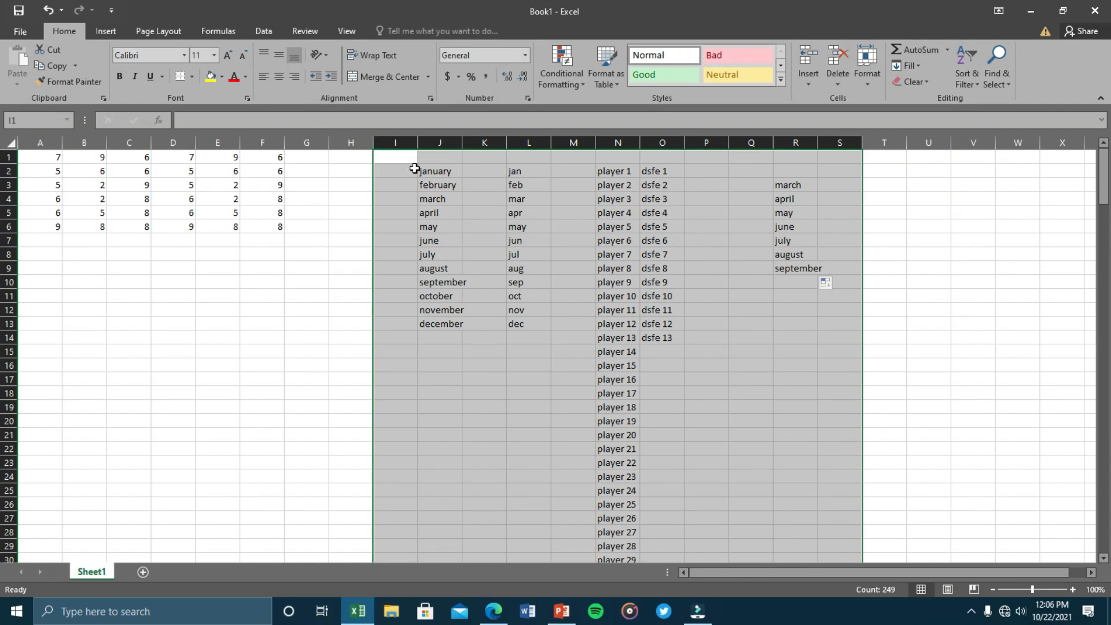
pyautogui.press('BackSpace')
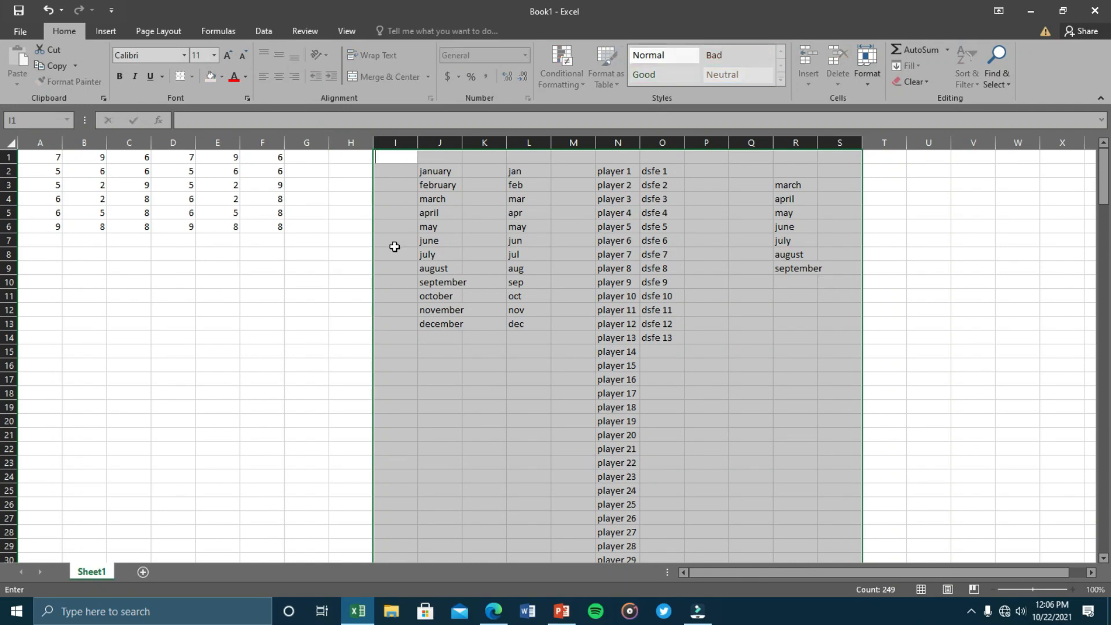
pyautogui.click(393, 246)
pyautogui.moveTo(387, 170); pyautogui.dragTo(805, 594)
pyautogui.press('Delete')
# Clear the remaining player names further down and return to the top of the sheet.
pyautogui.scroll(15, 805, 594)
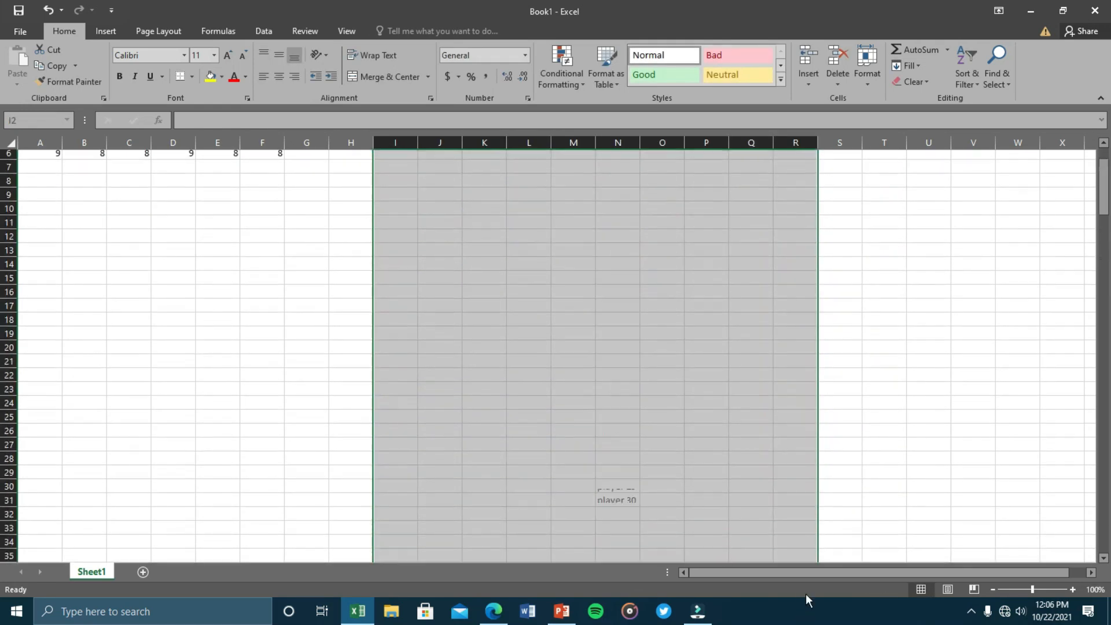
pyautogui.scroll(-5, 720, 438)
pyautogui.scroll(-20, 720, 438)
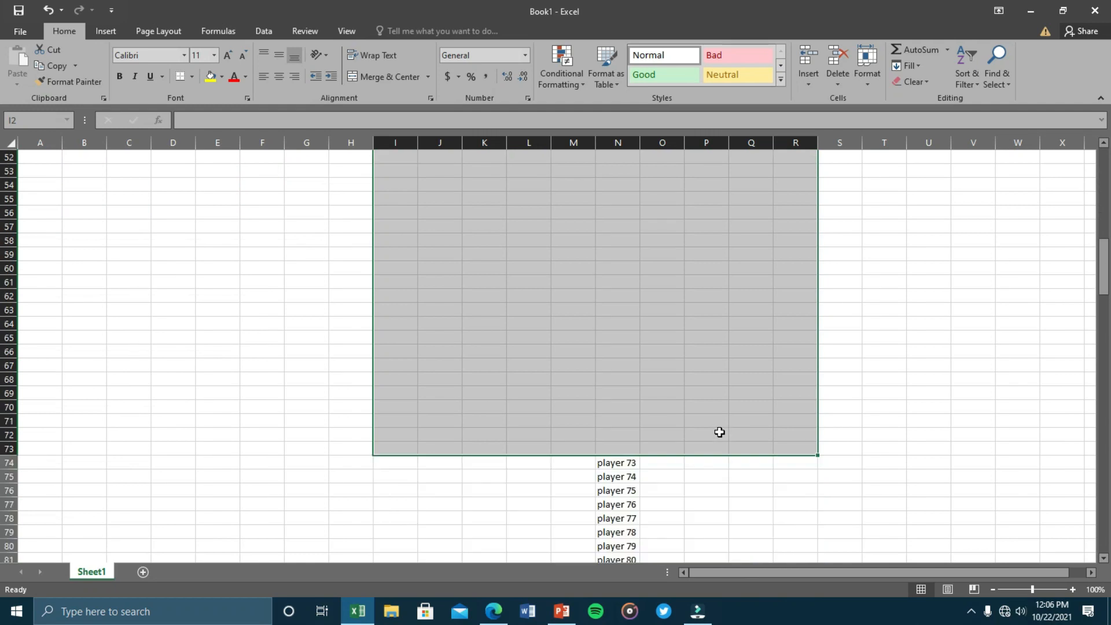
pyautogui.scroll(3, 689, 403)
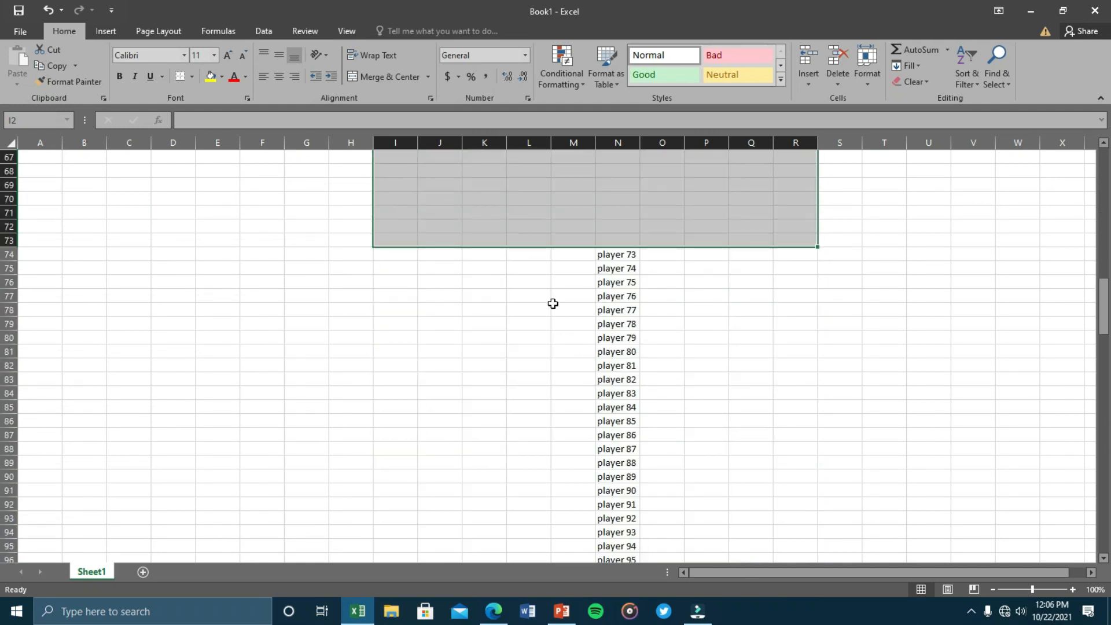
pyautogui.scroll(11, 548, 261)
pyautogui.scroll(-13, 549, 263)
pyautogui.scroll(3, 551, 248)
pyautogui.moveTo(544, 249); pyautogui.dragTo(753, 541)
pyautogui.press('Delete')
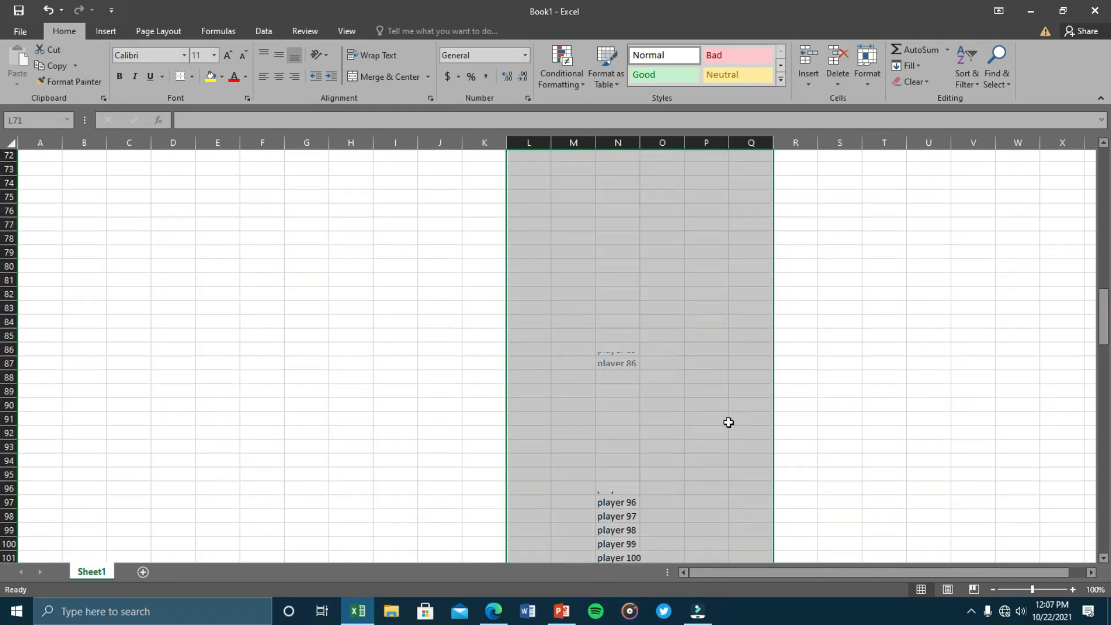
pyautogui.scroll(-20, 704, 387)
pyautogui.scroll(-20, 701, 388)
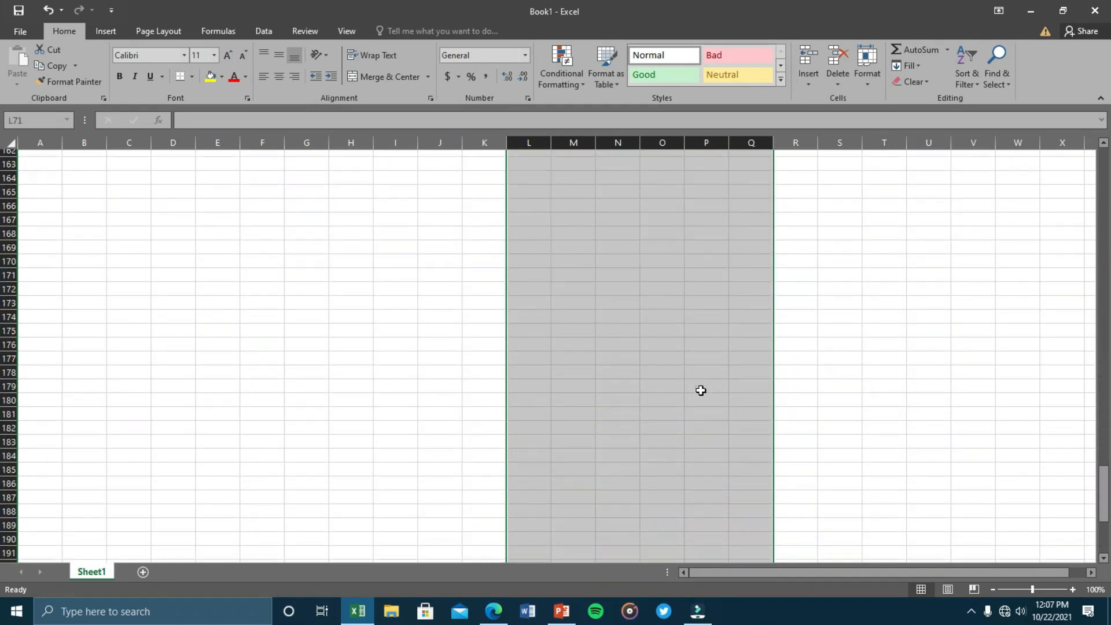
pyautogui.scroll(4, 699, 390)
pyautogui.moveTo(543, 281); pyautogui.dragTo(608, 365)
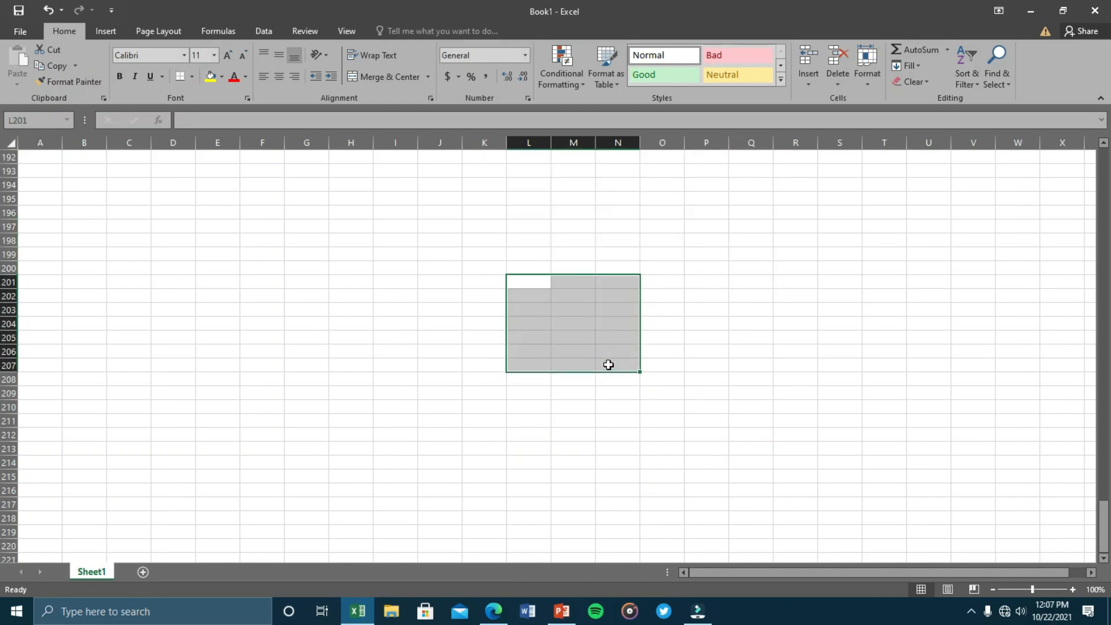
pyautogui.scroll(7, 897, 425)
pyautogui.moveTo(1106, 504); pyautogui.dragTo(1105, 159)
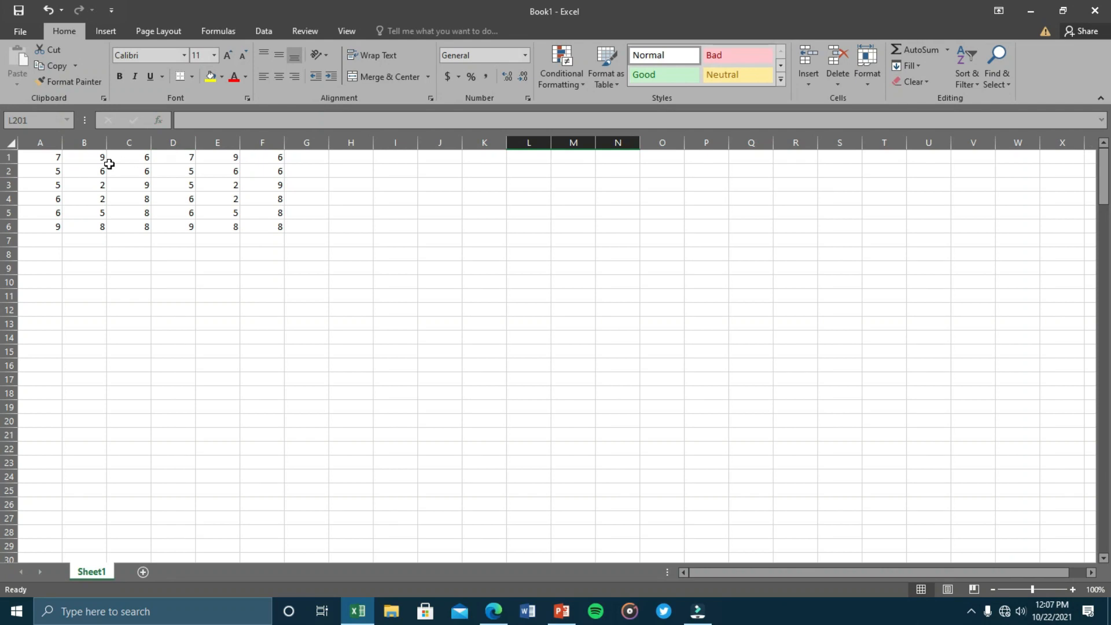
# Enter 7+9 in H1 as plain text after checking A1 and B1.
pyautogui.moveTo(52, 156); pyautogui.dragTo(272, 231)
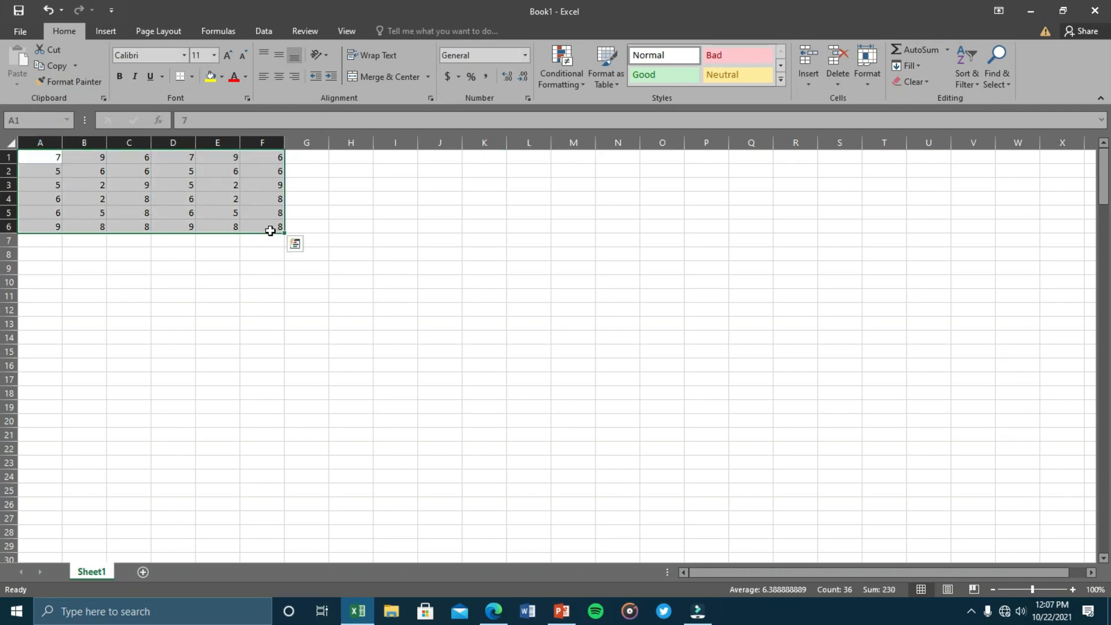
pyautogui.click(307, 157)
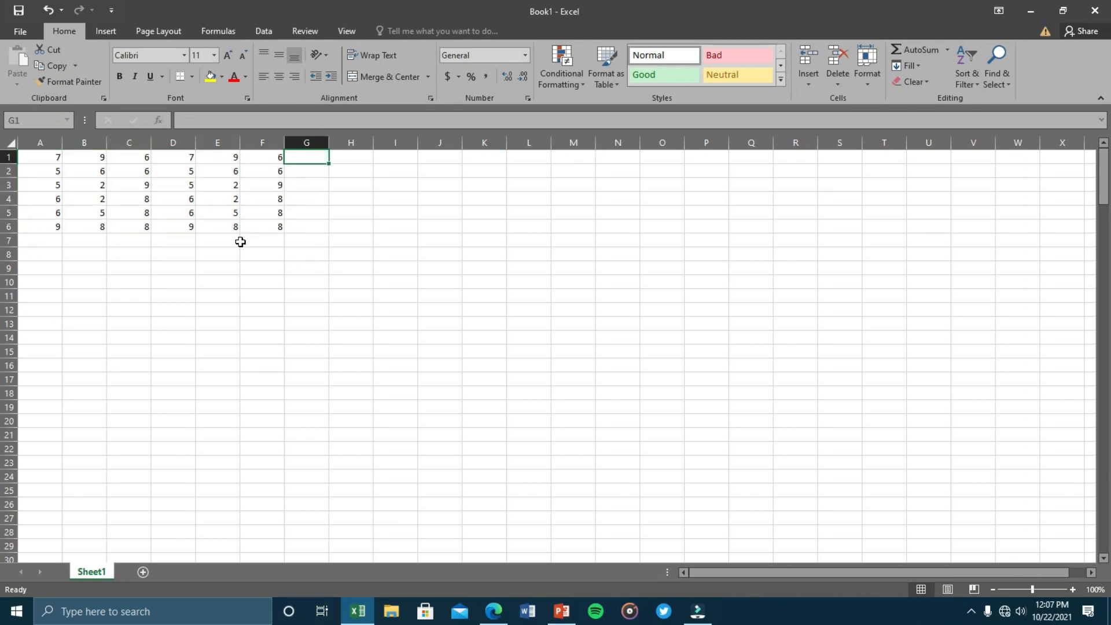
pyautogui.click(349, 158)
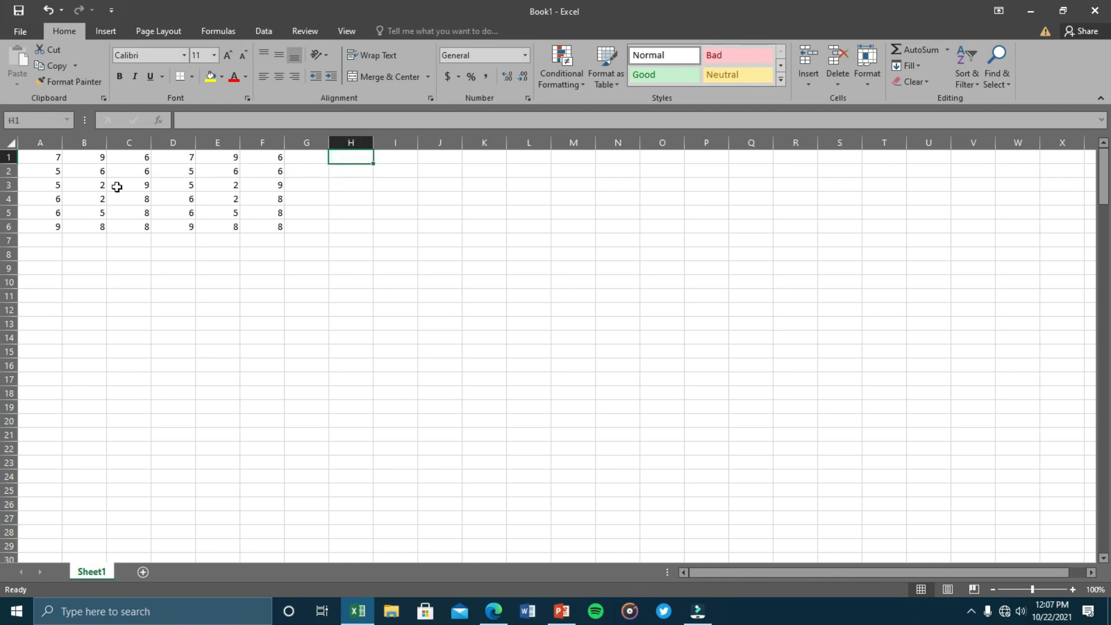
pyautogui.click(51, 161)
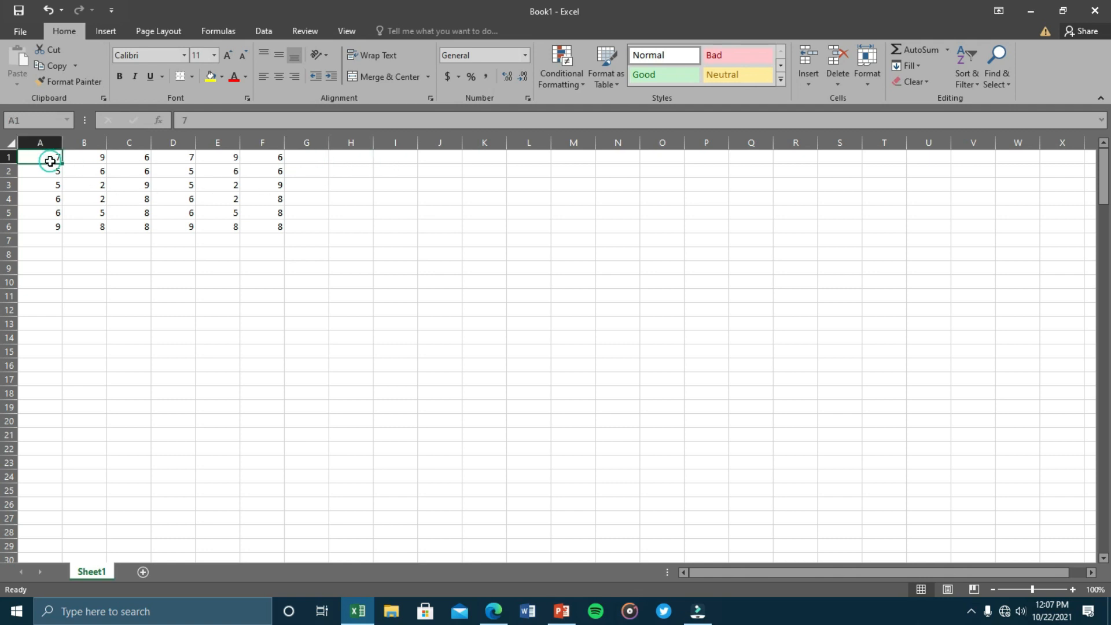
pyautogui.click(95, 161)
pyautogui.click(51, 161)
pyautogui.click(85, 160)
pyautogui.click(350, 161)
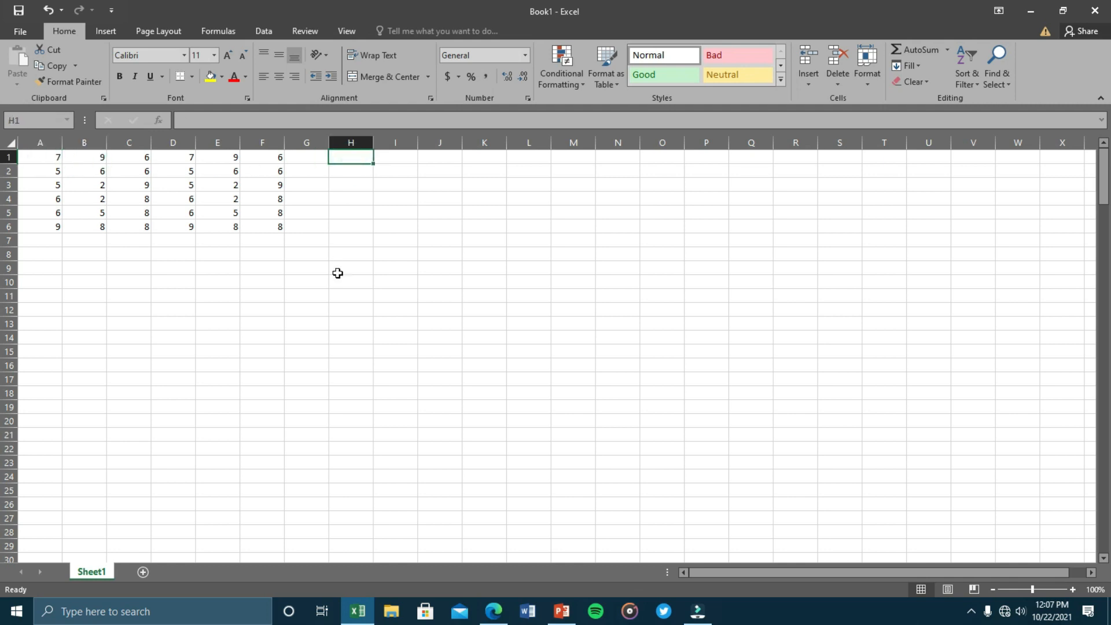
pyautogui.write('7+9')
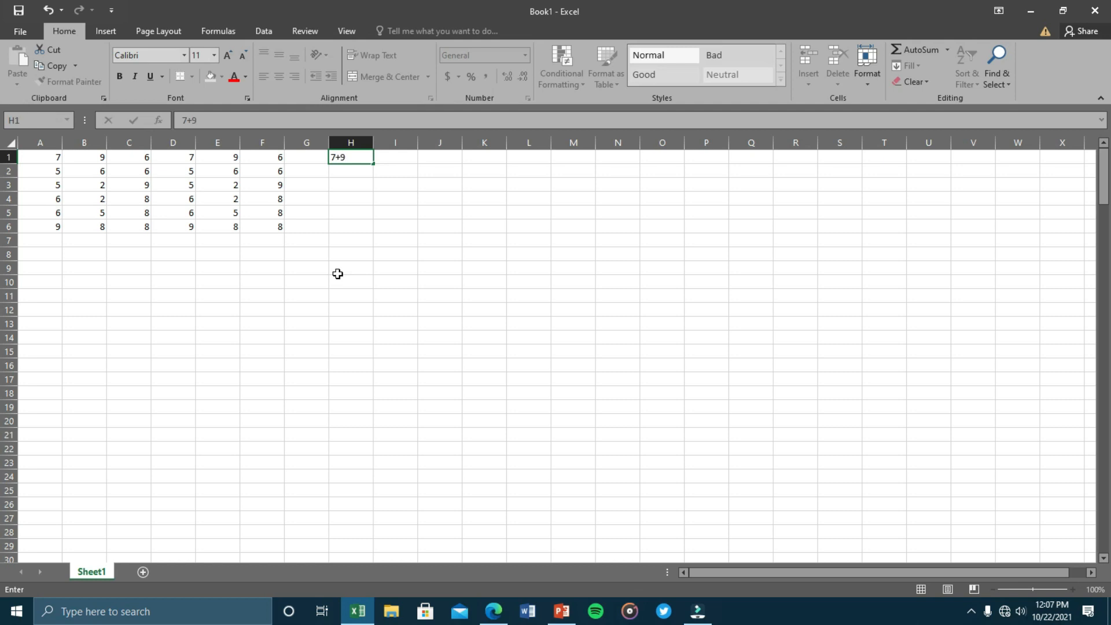
pyautogui.press('Return')
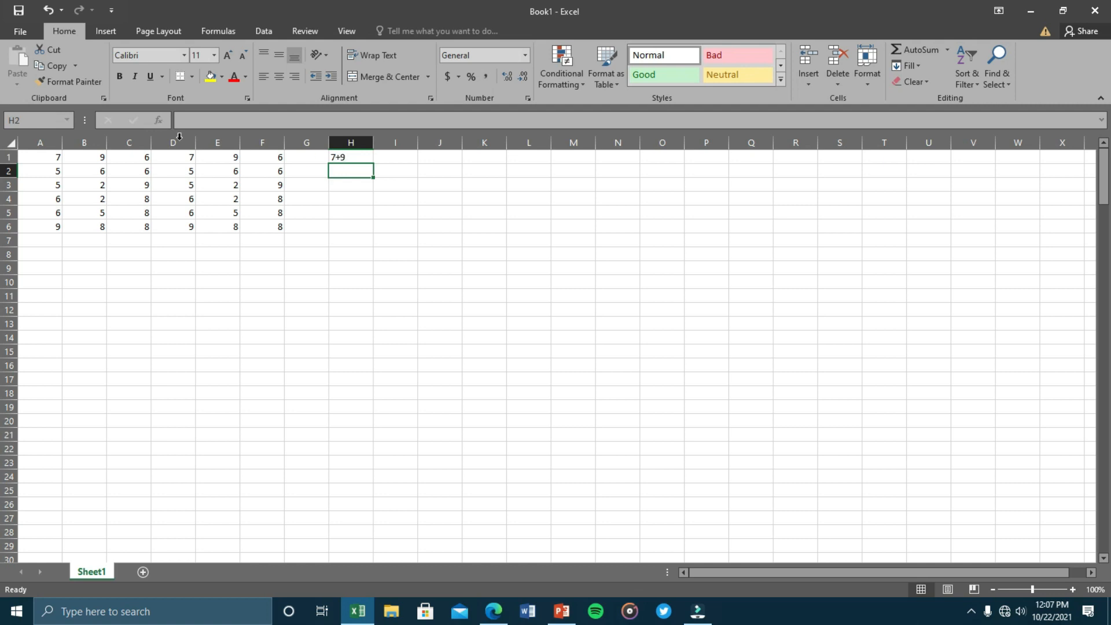
# Prefix H1's entry with = so it becomes =7+9, showing 16.
pyautogui.click(339, 158)
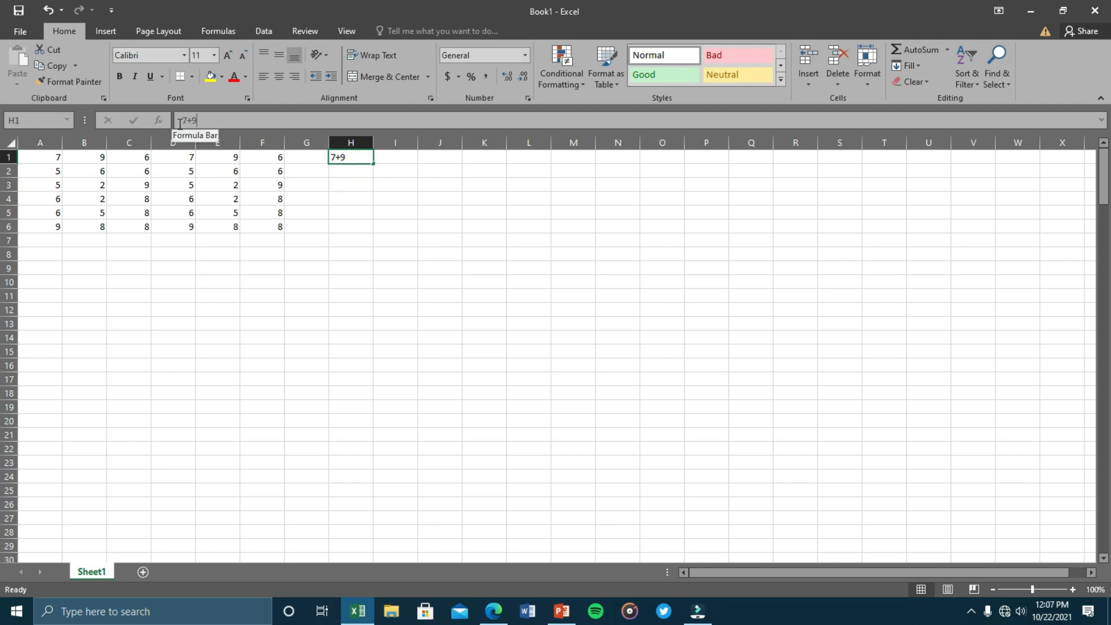
pyautogui.click(181, 120)
pyautogui.write('=')
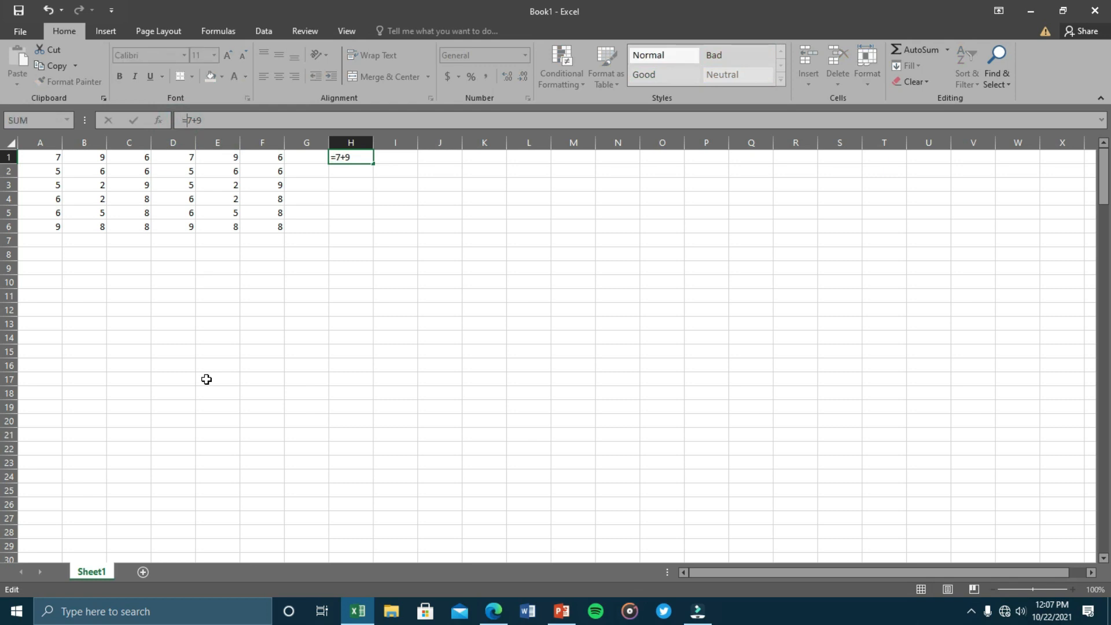
pyautogui.press('Return')
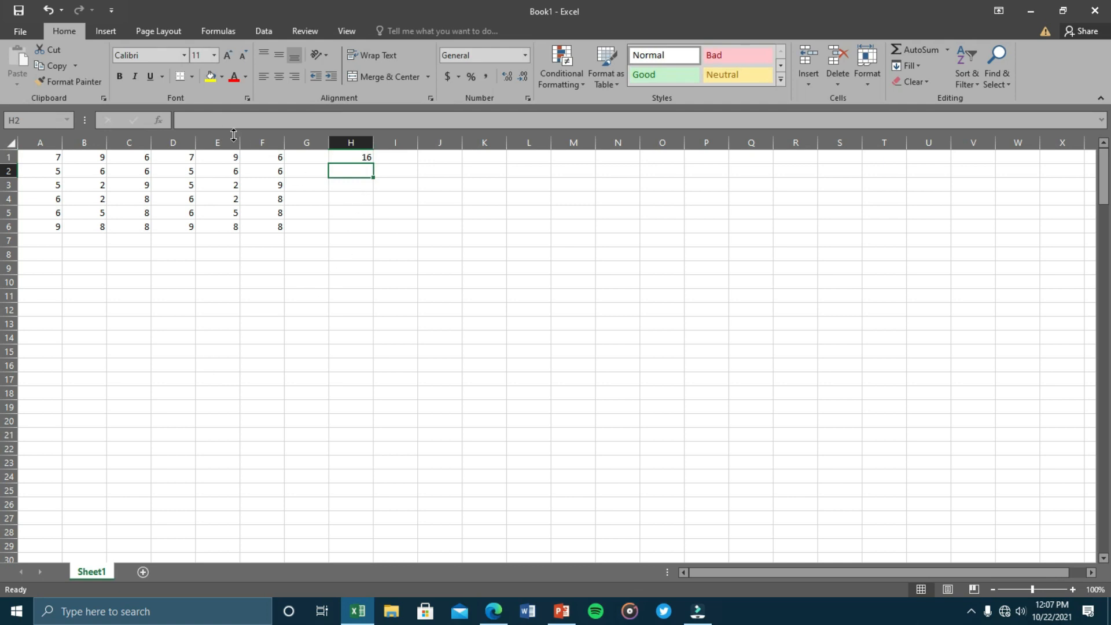
# Compare H1's =7+9 formula with the values in row 1.
pyautogui.click(354, 157)
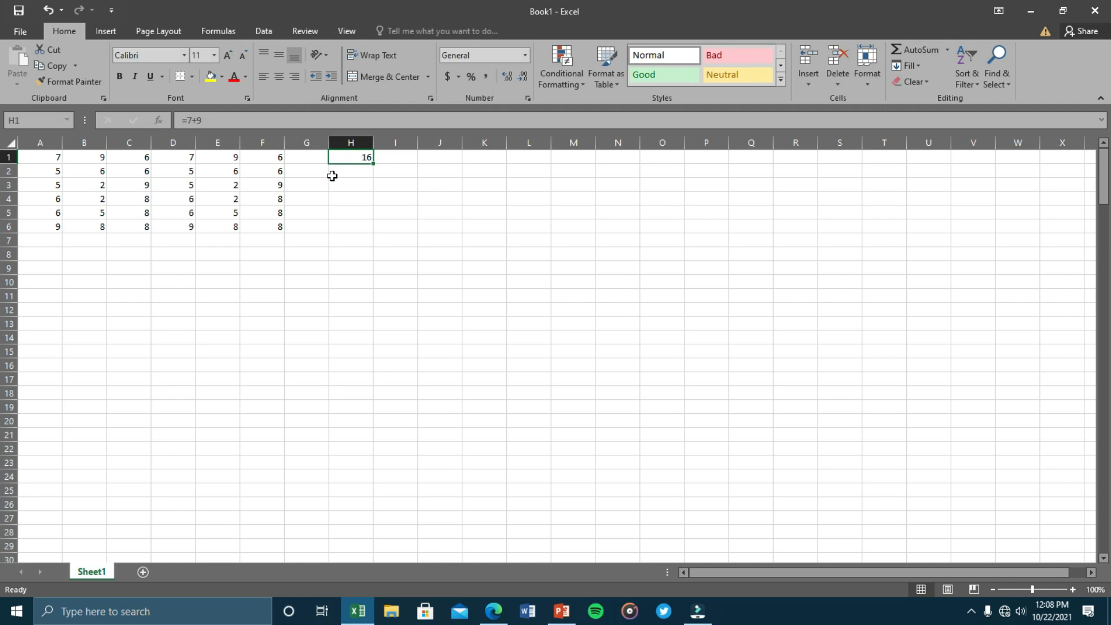
pyautogui.click(277, 159)
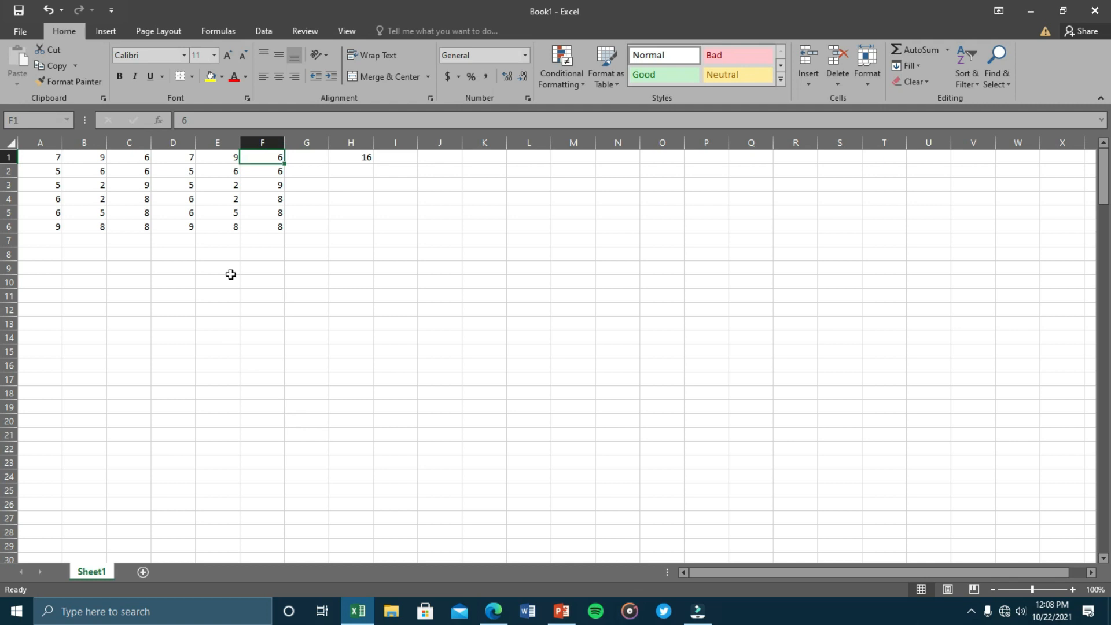
pyautogui.click(224, 157)
pyautogui.click(187, 156)
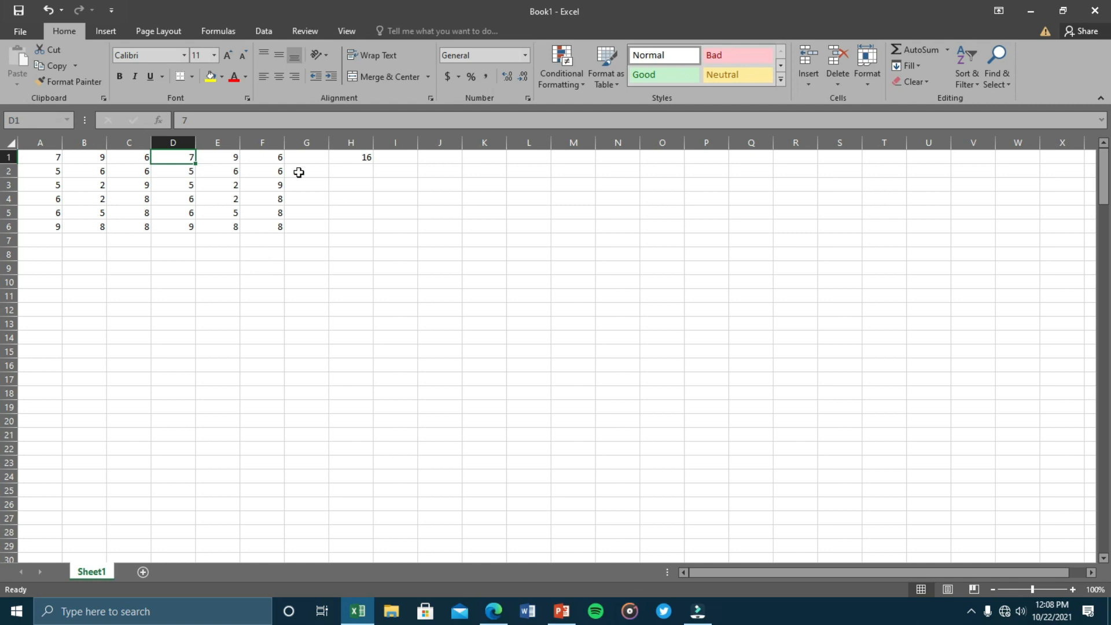
pyautogui.click(354, 163)
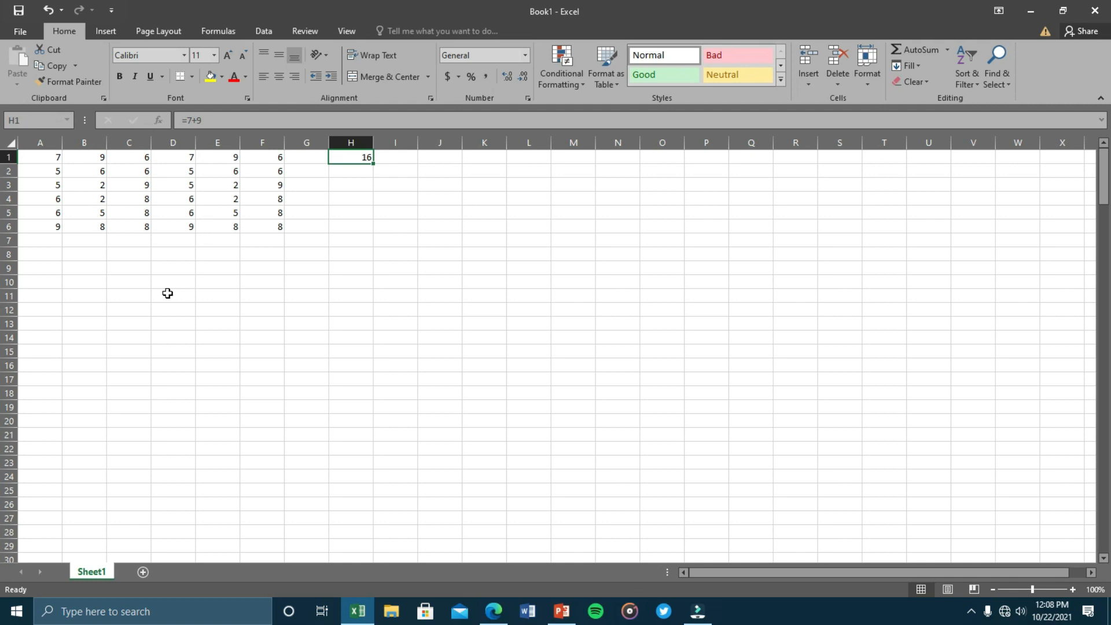
pyautogui.click(56, 156)
pyautogui.click(339, 157)
# Change A1 to 10 and begin a new formula in H1 with =.
pyautogui.click(52, 156)
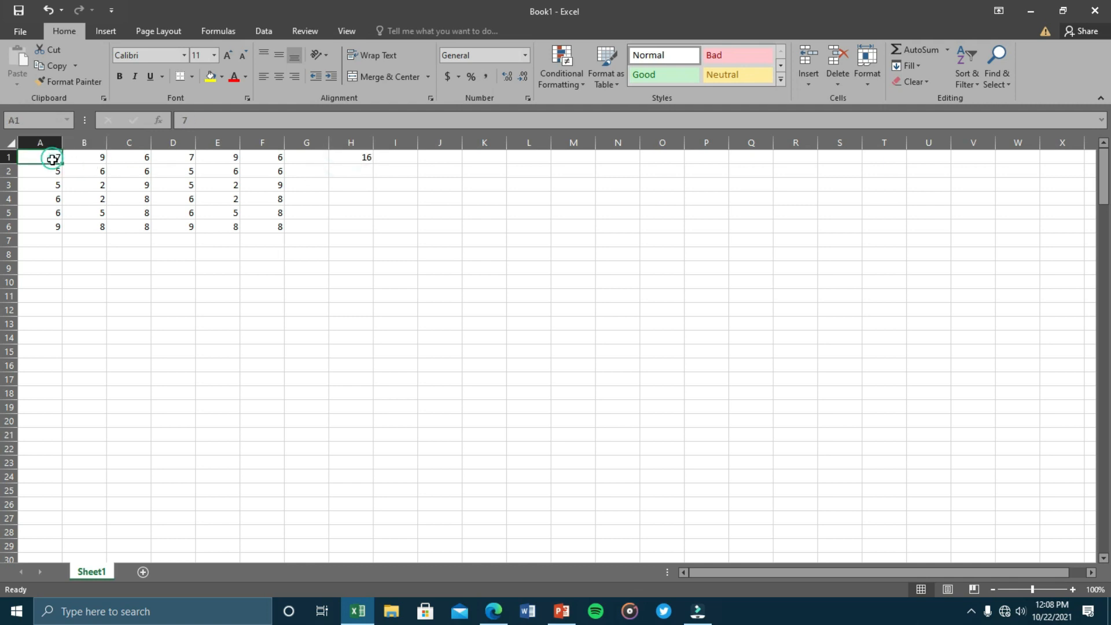
pyautogui.write('10')
pyautogui.click(77, 325)
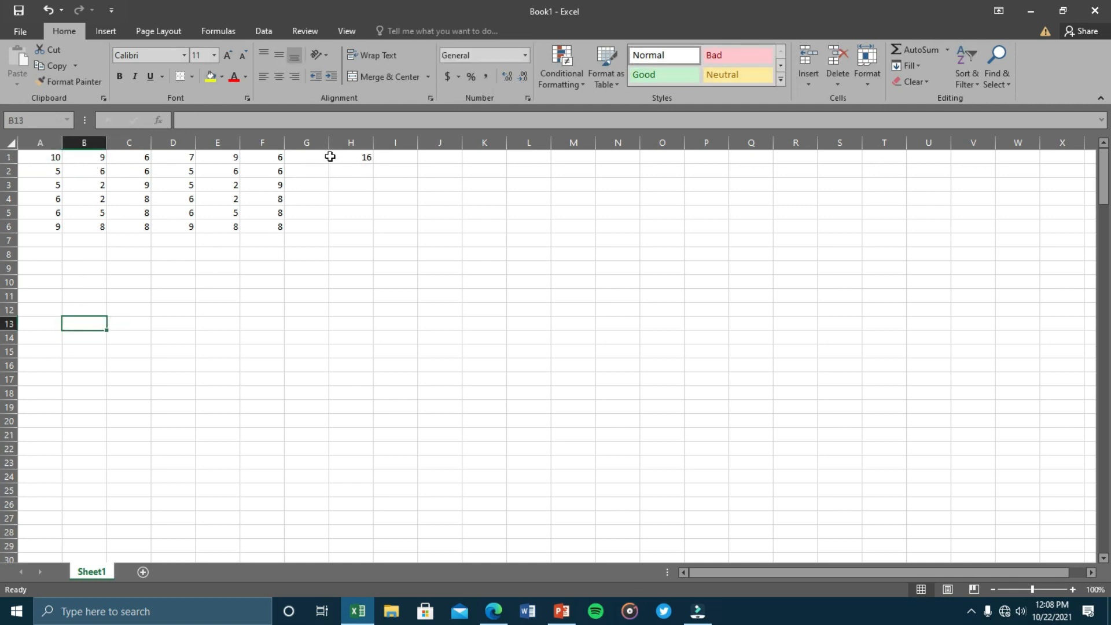
pyautogui.click(48, 160)
pyautogui.click(82, 162)
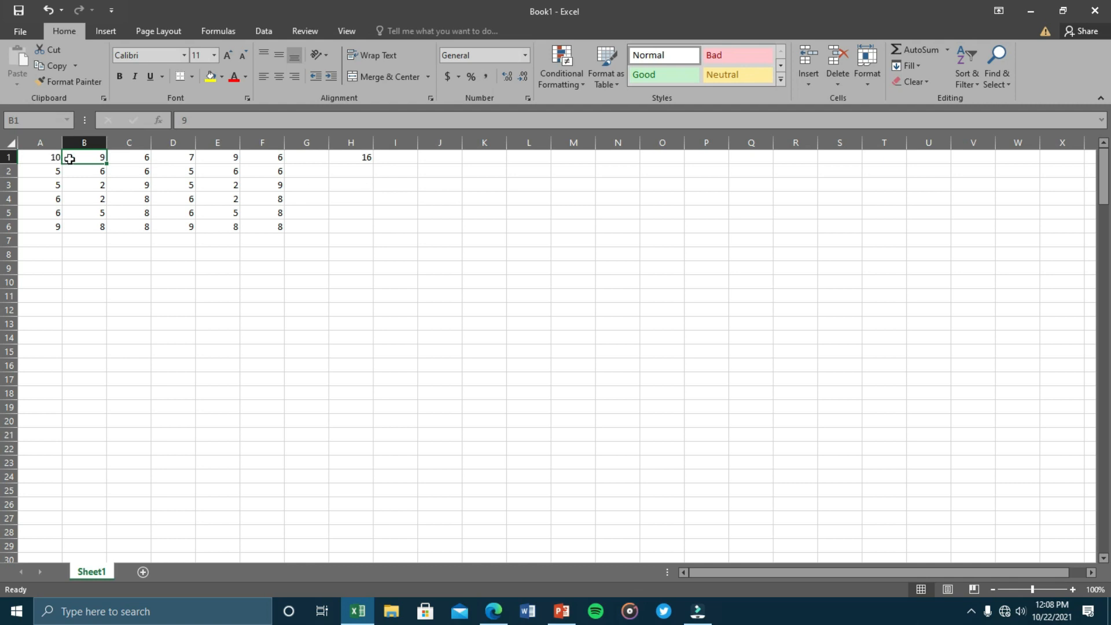
pyautogui.click(351, 159)
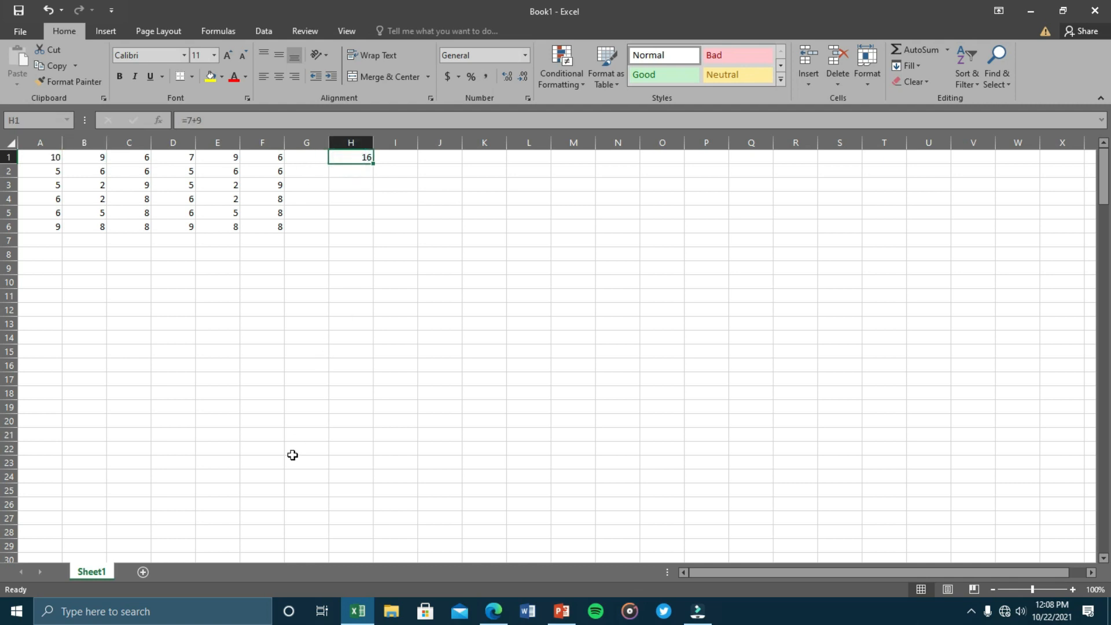
pyautogui.write('=')
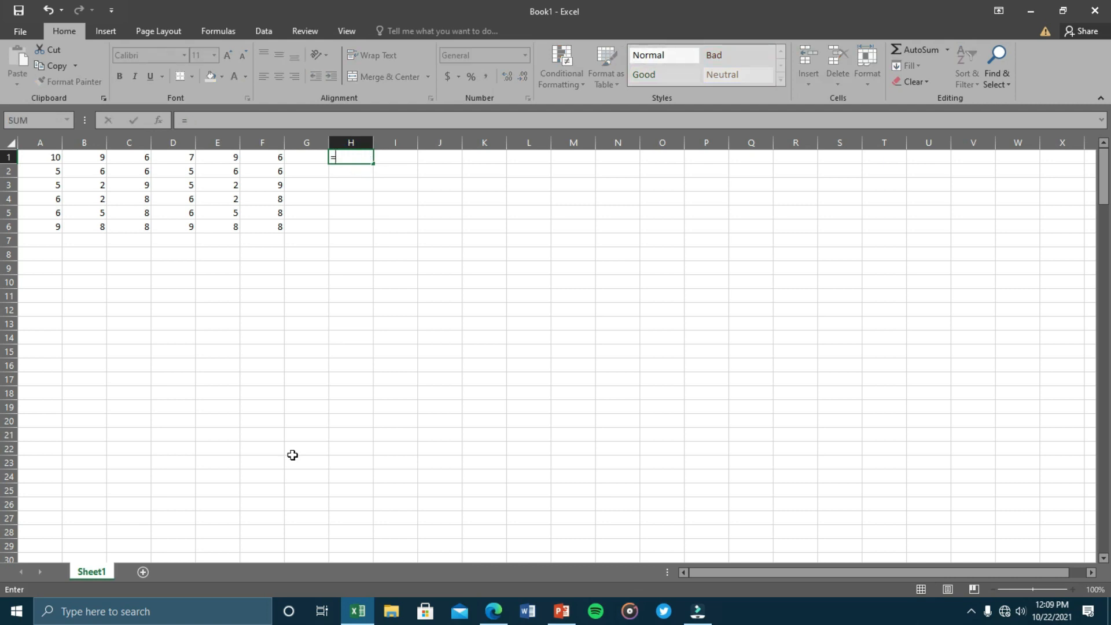
# Make H1 add A1 through F1 with + signs, totalling 47.
pyautogui.click(52, 158)
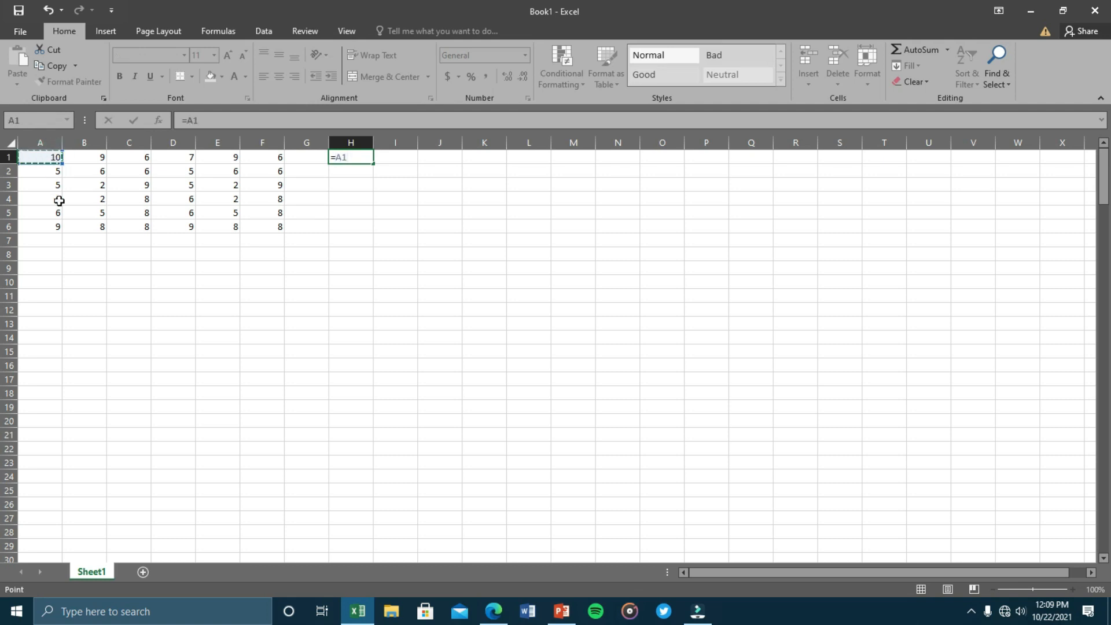
pyautogui.write('+')
pyautogui.click(81, 160)
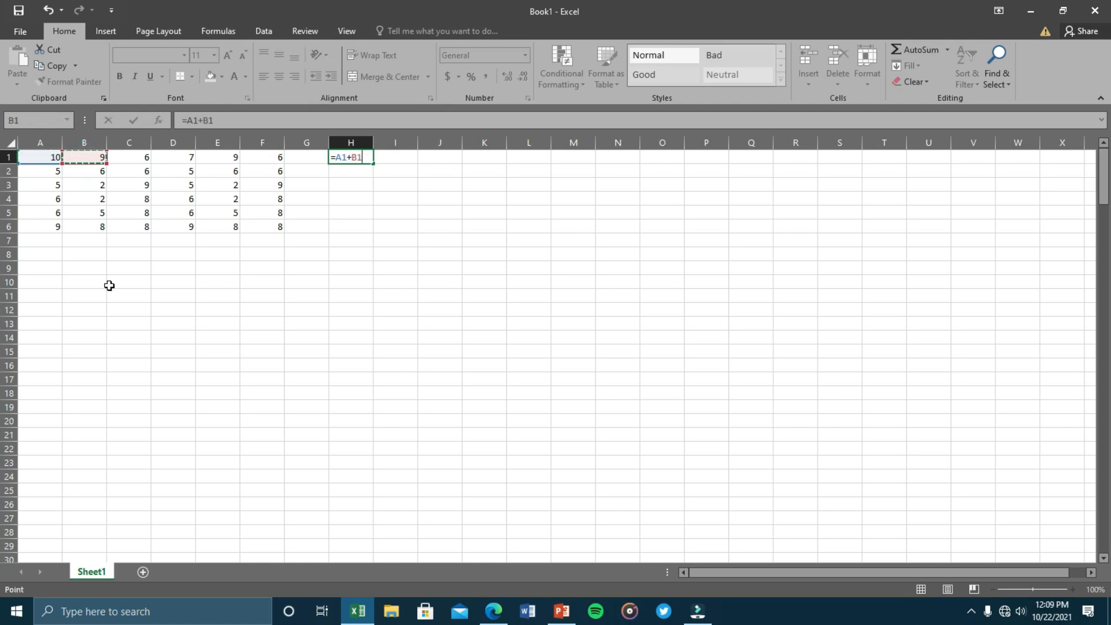
pyautogui.write('+B1+')
pyautogui.click(173, 157)
pyautogui.write('+')
pyautogui.click(218, 159)
pyautogui.write('+')
pyautogui.click(261, 160)
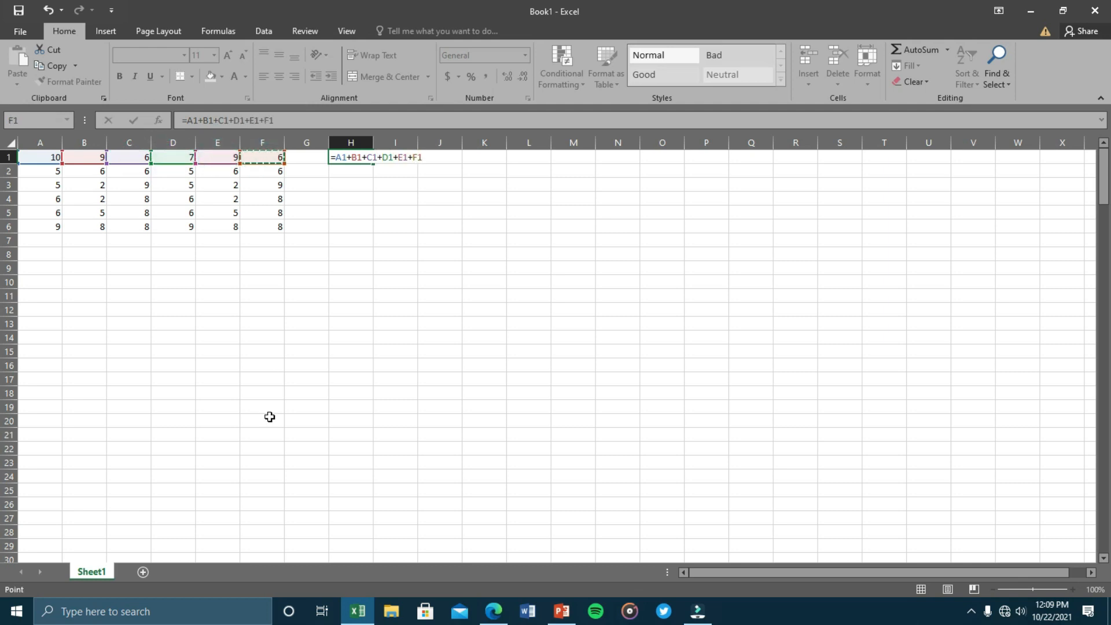
pyautogui.press('Return')
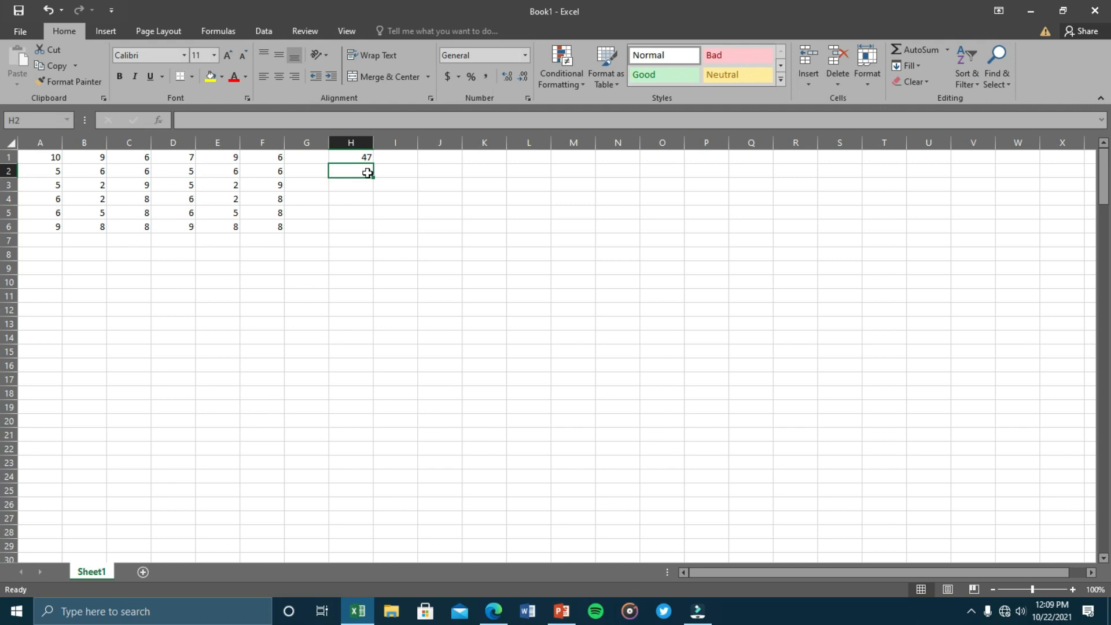
# Clear the sum formula from H1.
pyautogui.click(386, 155)
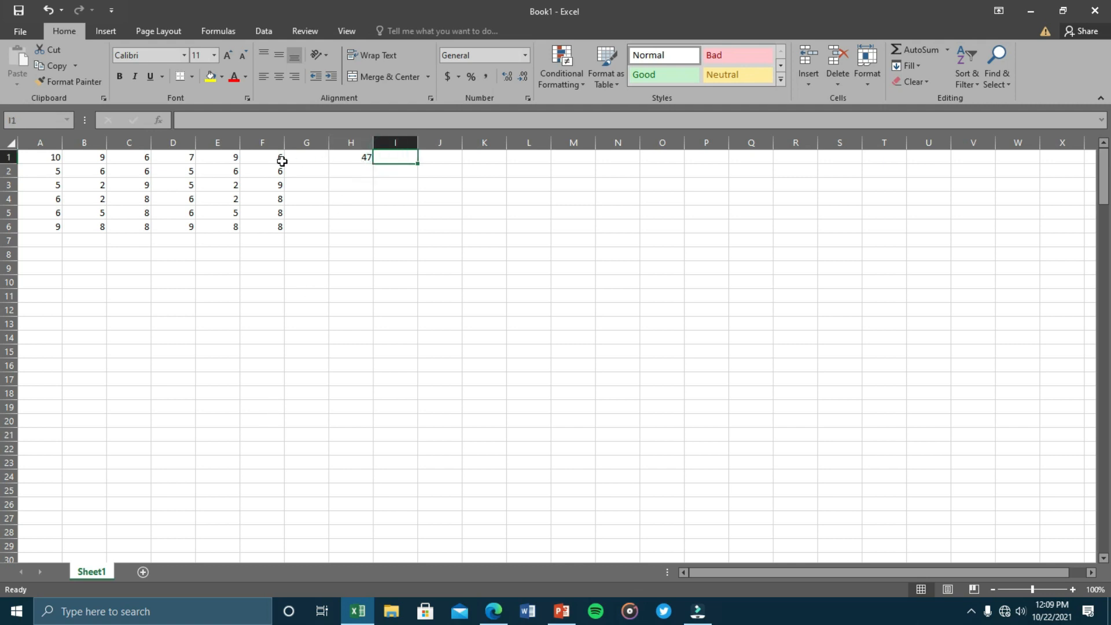
pyautogui.click(348, 155)
pyautogui.press('Delete')
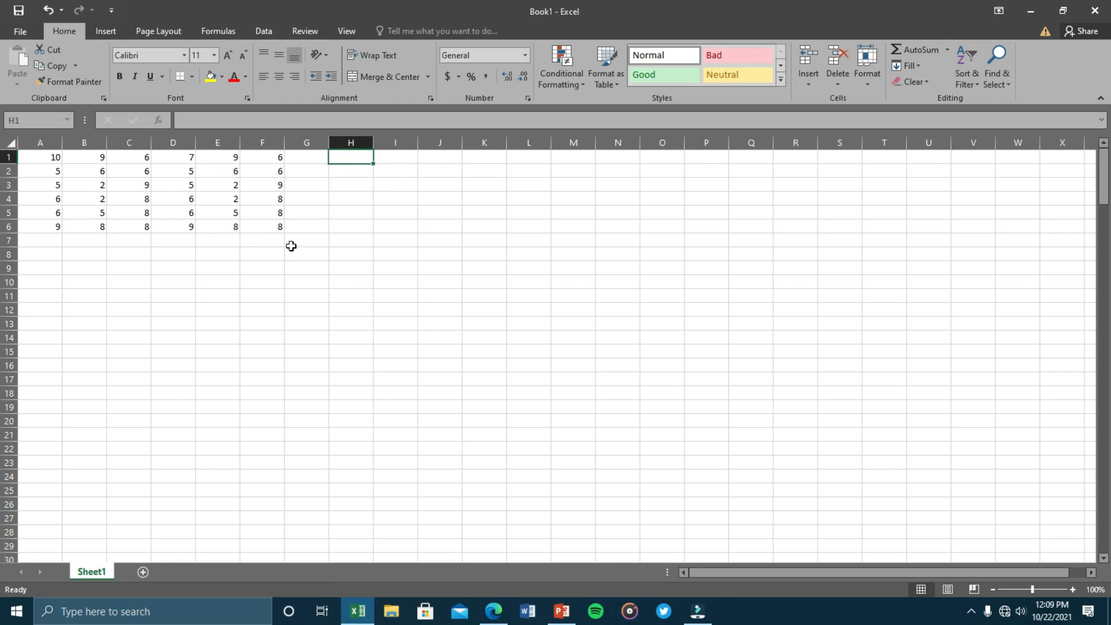
pyautogui.click(290, 244)
# Copy the A1:F6 grid and paste a copy into G1:L6.
pyautogui.click(44, 158)
pyautogui.moveTo(52, 169); pyautogui.dragTo(266, 231)
pyautogui.hotkey('ctrl', 'c')
pyautogui.click(303, 160)
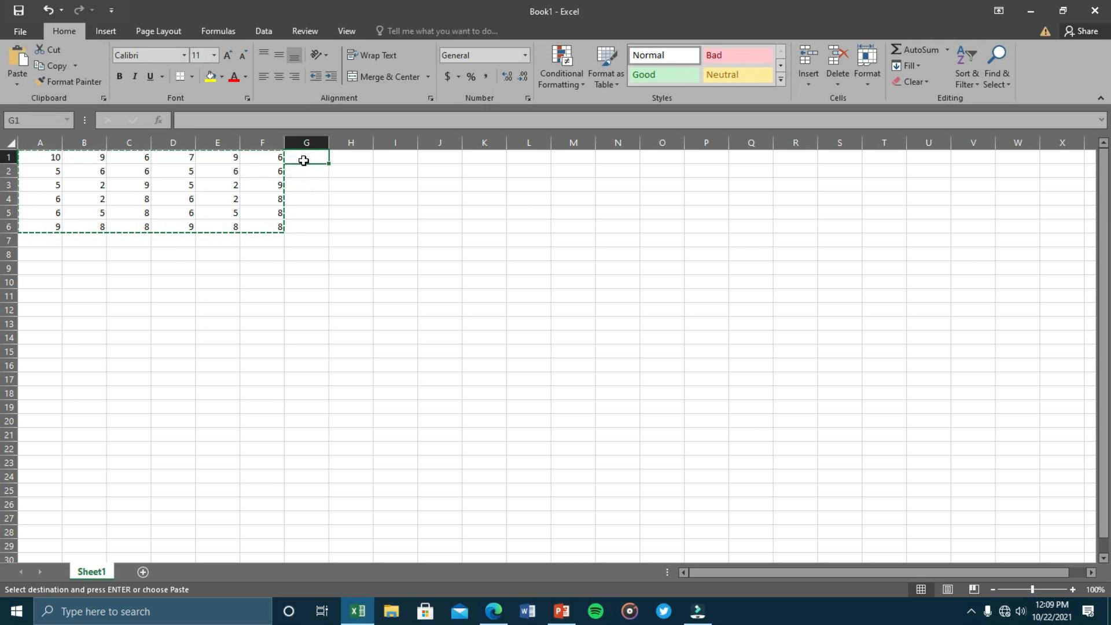
pyautogui.hotkey('ctrl', 'v')
pyautogui.click(575, 157)
pyautogui.hotkey('ctrl', 'v')
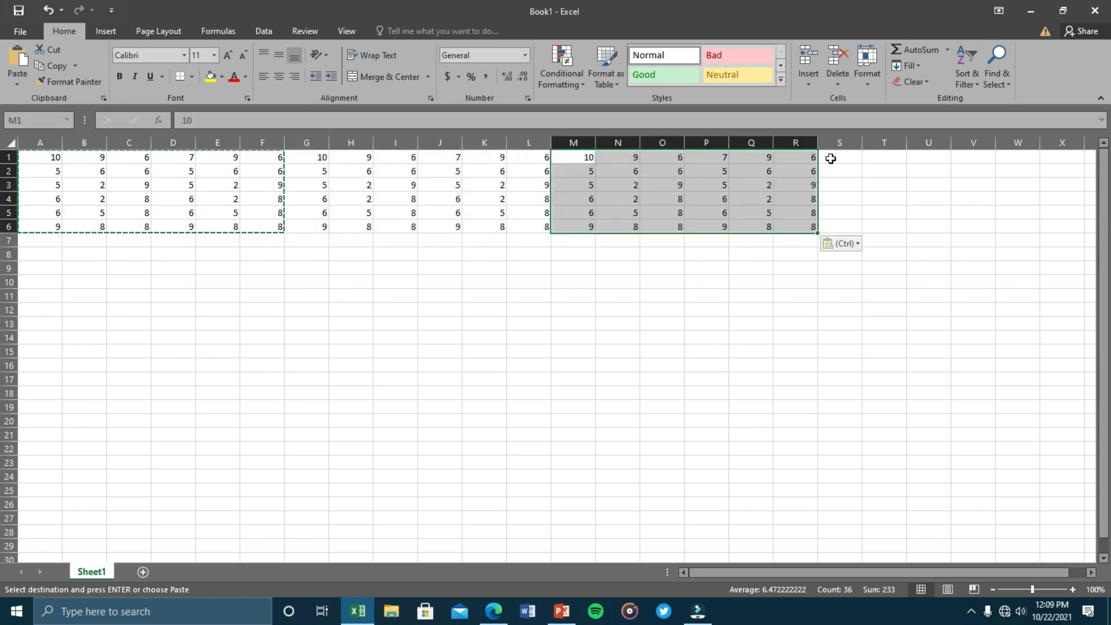
pyautogui.click(831, 158)
pyautogui.hotkey('ctrl', 'v')
pyautogui.moveTo(752, 573); pyautogui.dragTo(773, 569)
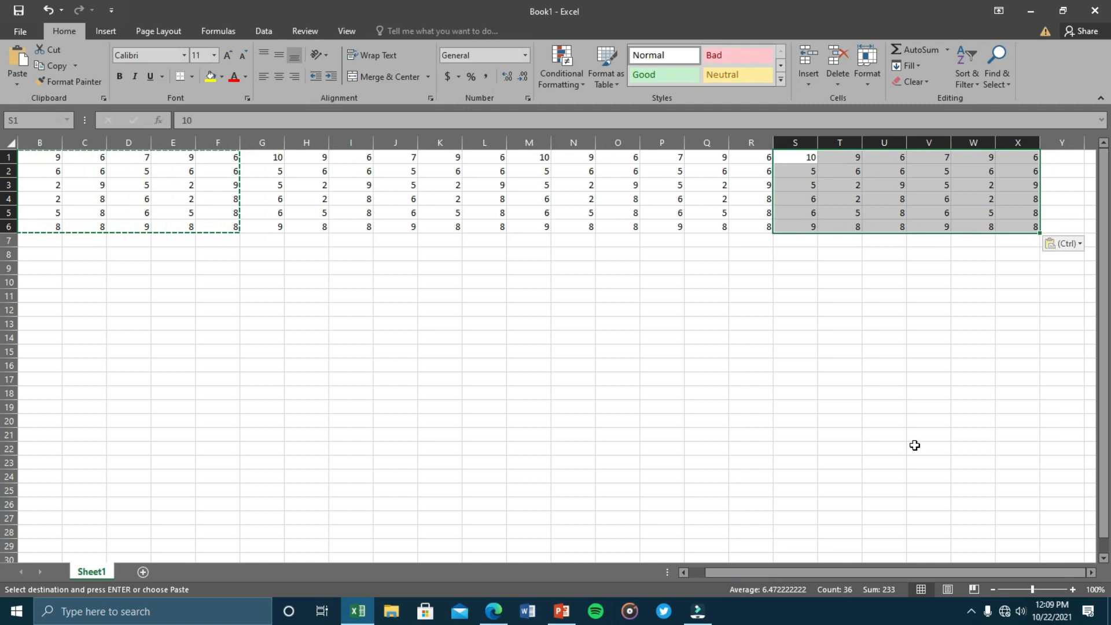
pyautogui.click(1061, 159)
pyautogui.write('=')
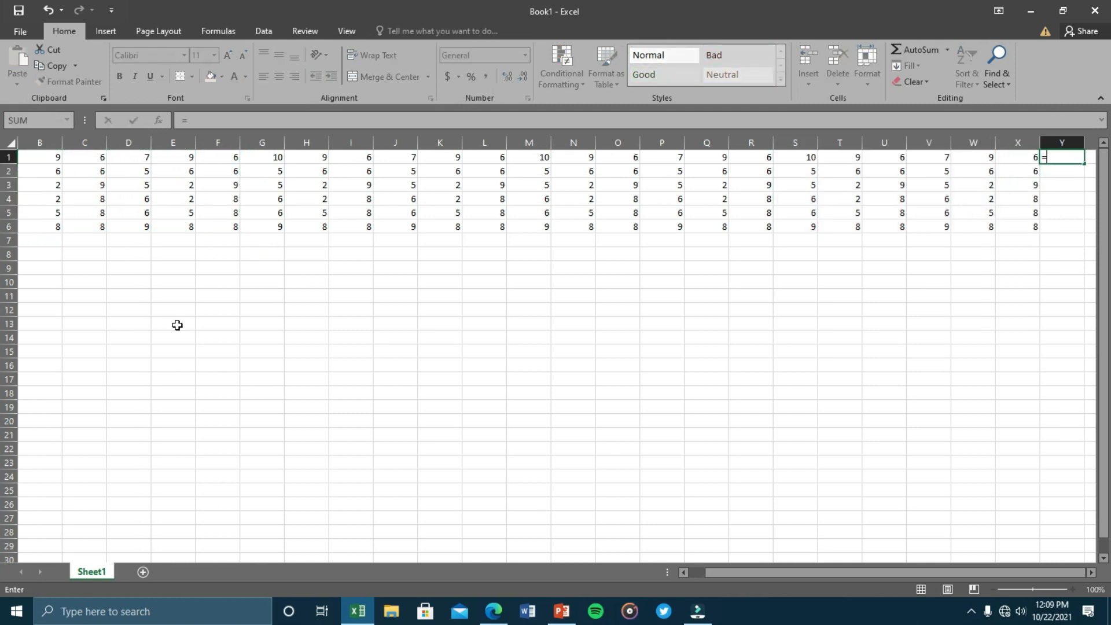
pyautogui.click(53, 162)
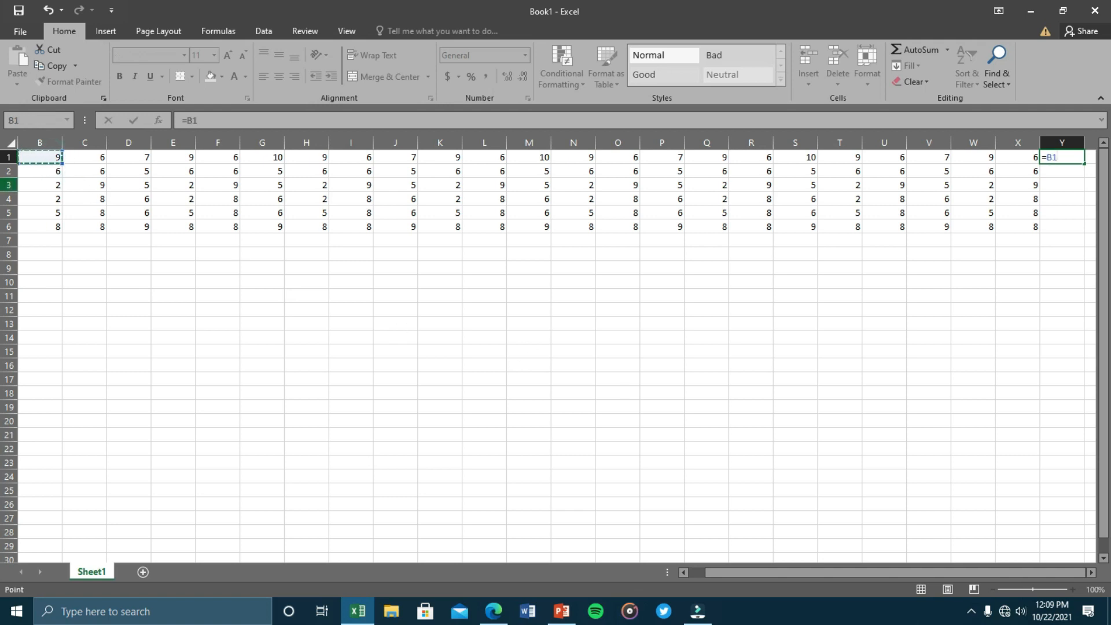
pyautogui.write('+')
pyautogui.click(87, 158)
pyautogui.write('+')
pyautogui.click(151, 157)
pyautogui.write('+')
pyautogui.click(173, 158)
pyautogui.write('+')
pyautogui.click(229, 158)
pyautogui.write('+')
pyautogui.click(259, 158)
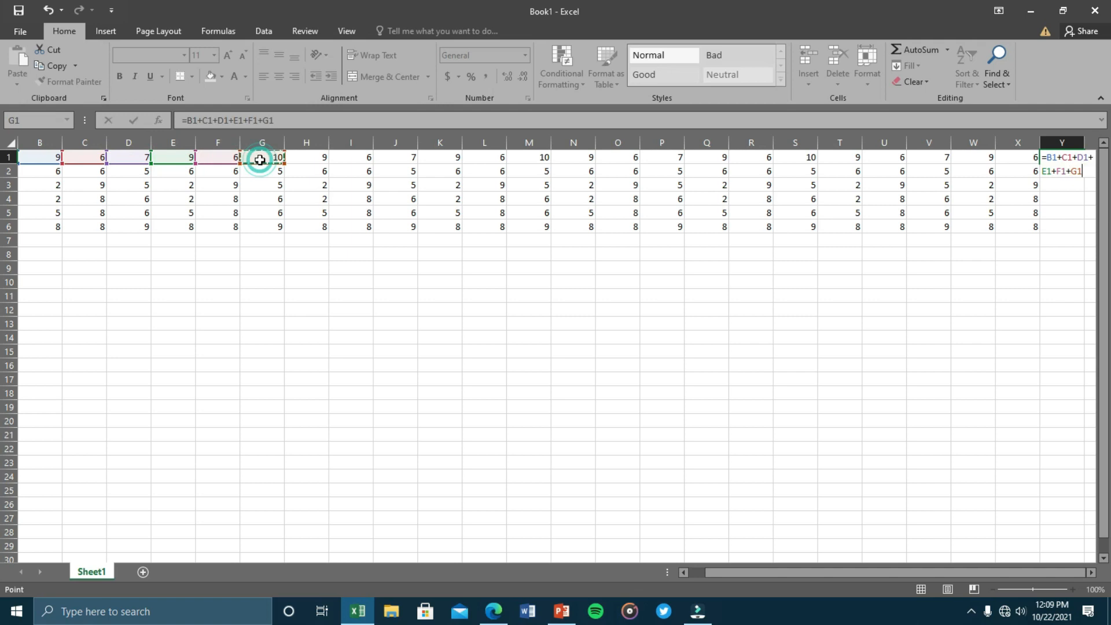
pyautogui.press('BackSpace')
pyautogui.press('BackSpace')
pyautogui.press('BackSpace')
pyautogui.press('BackSpace')
pyautogui.press('BackSpace')
pyautogui.press('BackSpace')
pyautogui.press('BackSpace')
pyautogui.press('BackSpace')
pyautogui.press('BackSpace')
pyautogui.press('BackSpace')
pyautogui.press('BackSpace')
pyautogui.press('BackSpace')
pyautogui.press('BackSpace')
pyautogui.press('BackSpace')
pyautogui.press('BackSpace')
pyautogui.press('BackSpace')
pyautogui.press('BackSpace')
pyautogui.press('BackSpace')
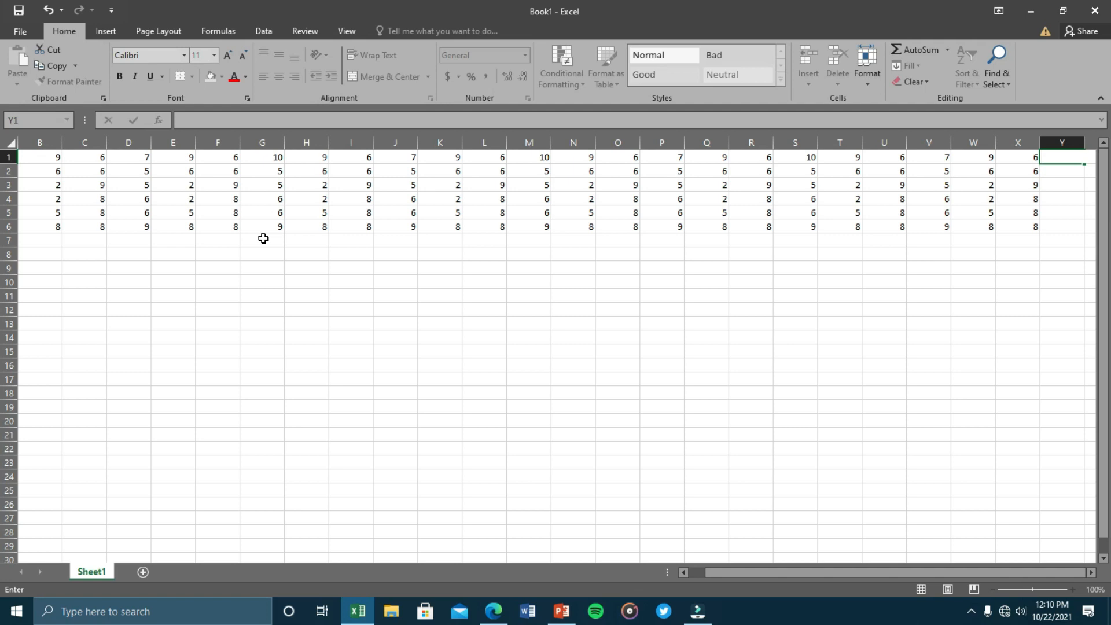
pyautogui.moveTo(796, 571); pyautogui.dragTo(845, 571)
pyautogui.write('=')
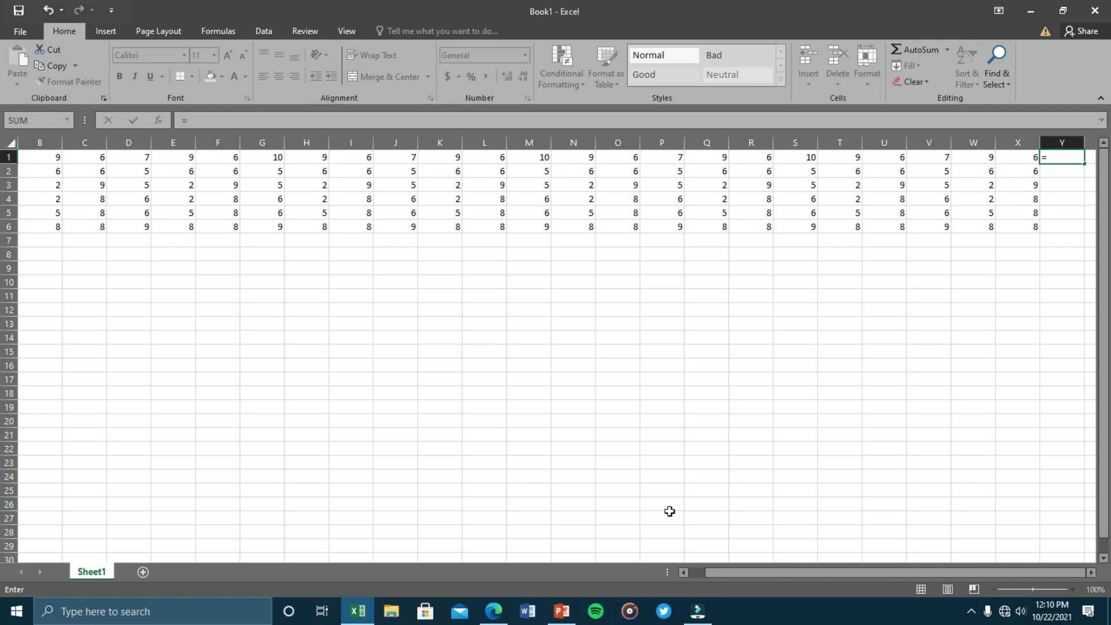
pyautogui.write('sum')
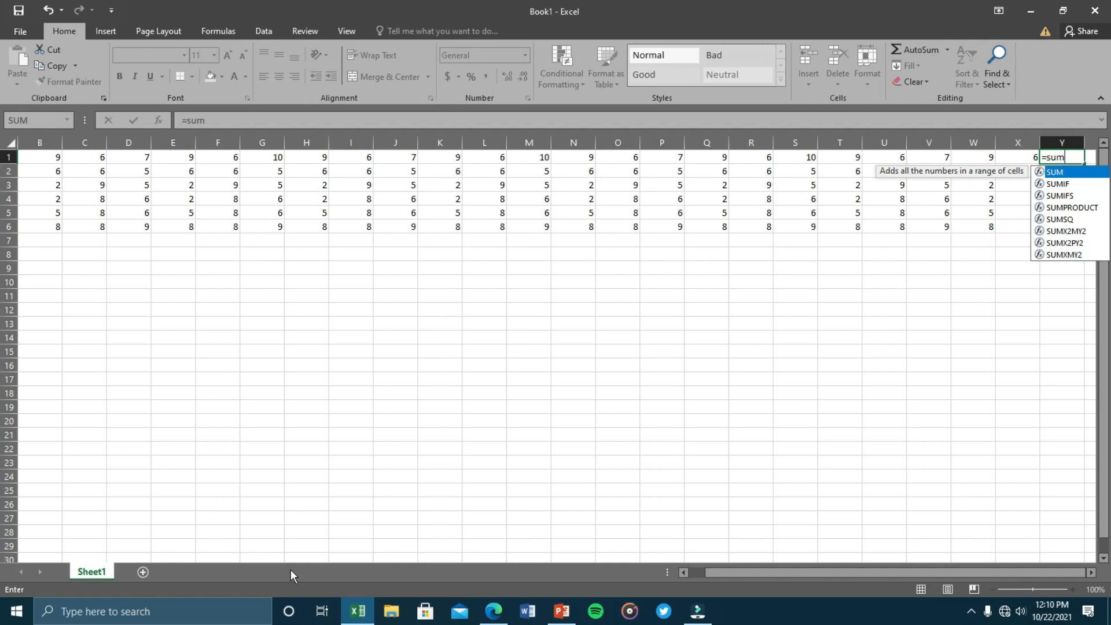
pyautogui.write('(')
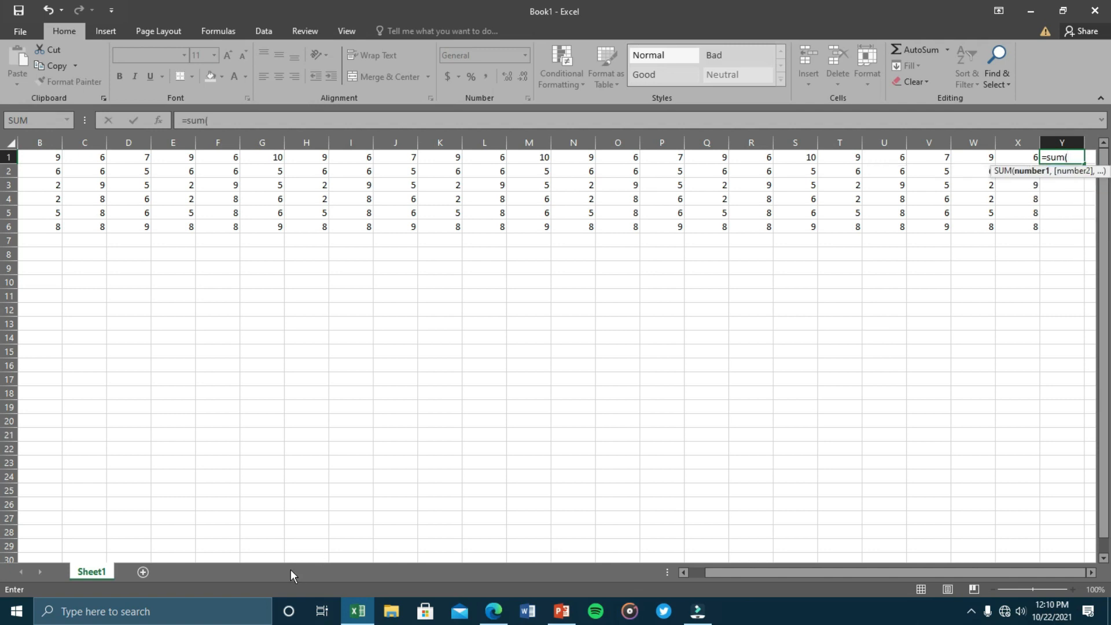
pyautogui.moveTo(729, 572); pyautogui.dragTo(704, 573)
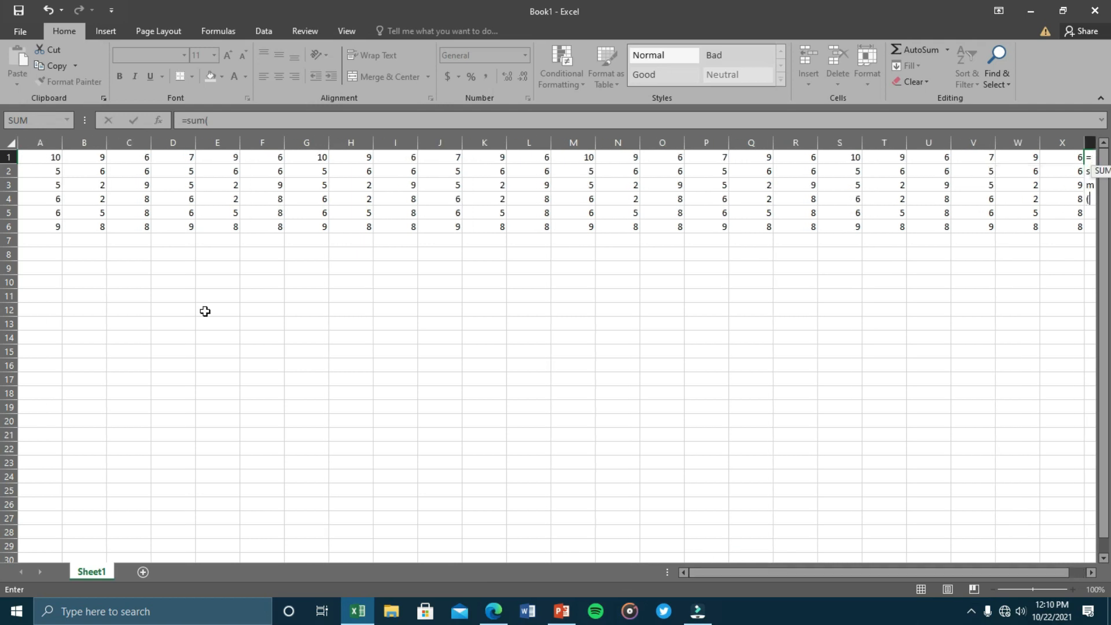
pyautogui.click(49, 157)
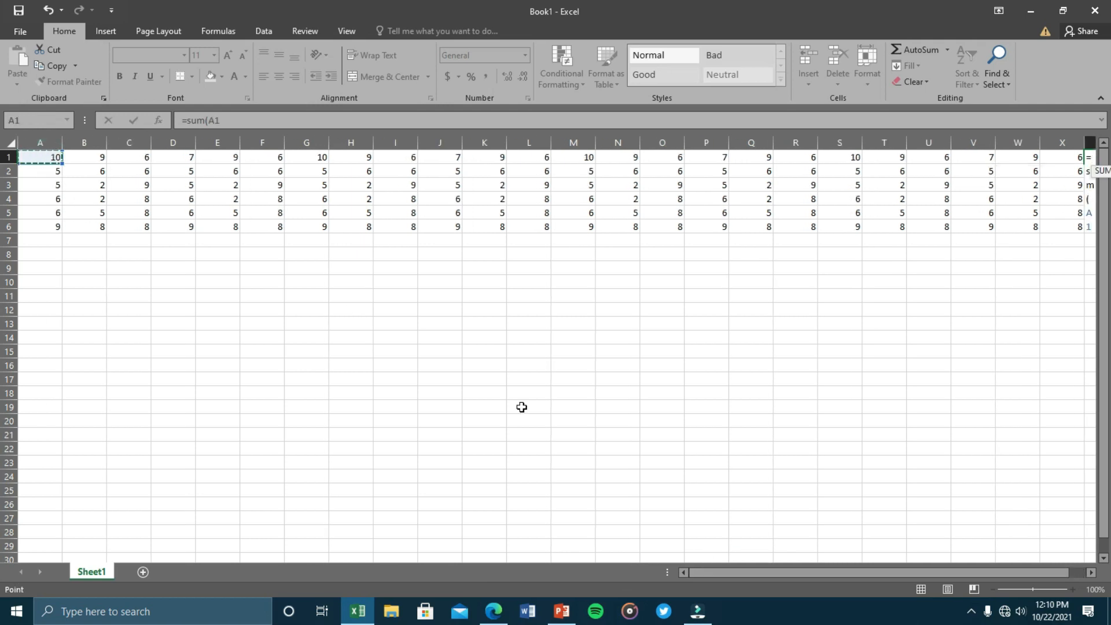
pyautogui.moveTo(722, 574); pyautogui.dragTo(807, 571)
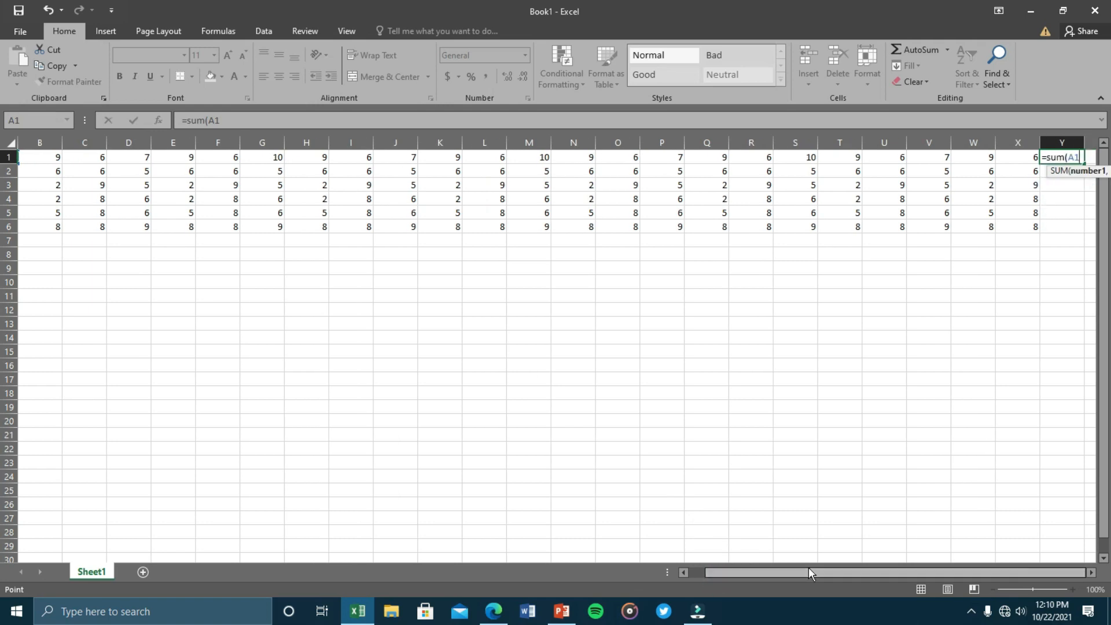
pyautogui.press('F8')
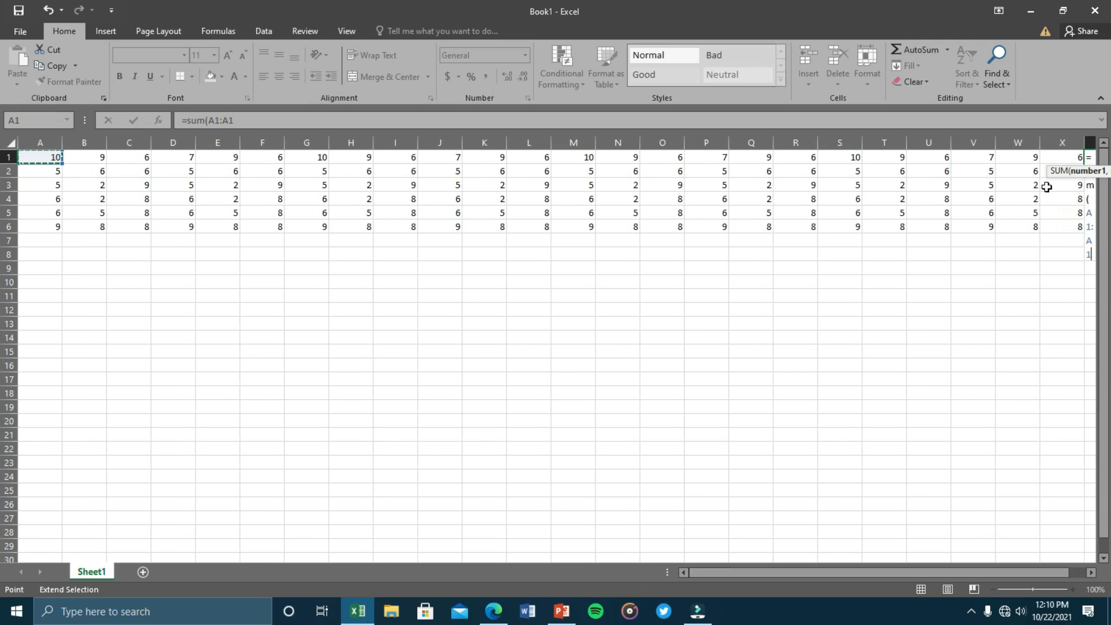
pyautogui.moveTo(932, 567); pyautogui.dragTo(954, 567)
pyautogui.click(1012, 355)
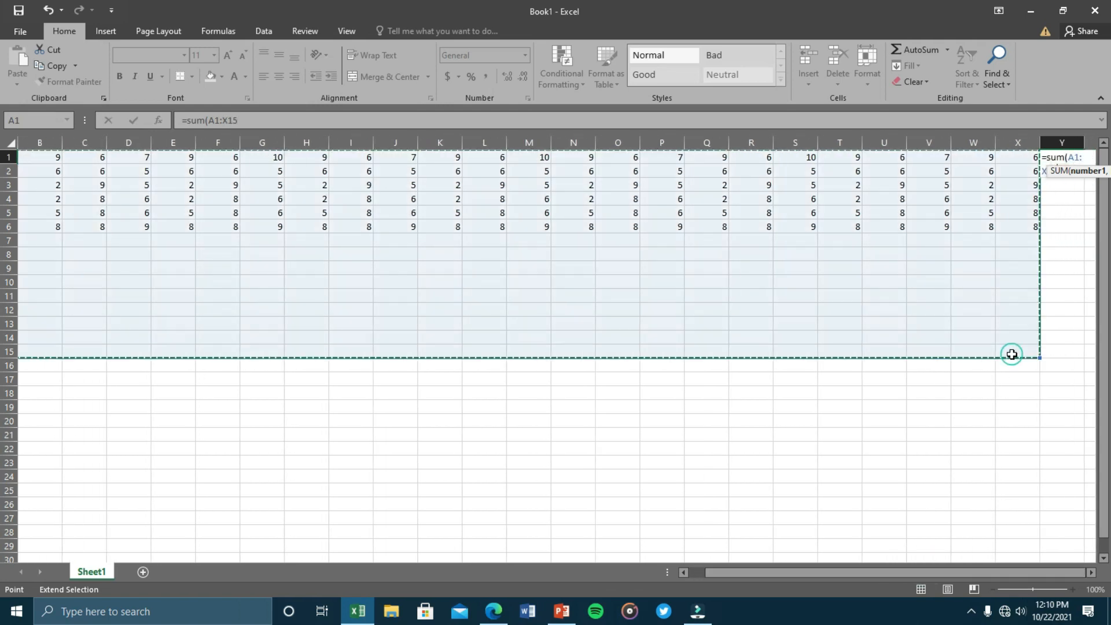
pyautogui.moveTo(245, 128); pyautogui.dragTo(154, 125)
pyautogui.press('BackSpace')
pyautogui.click(1063, 252)
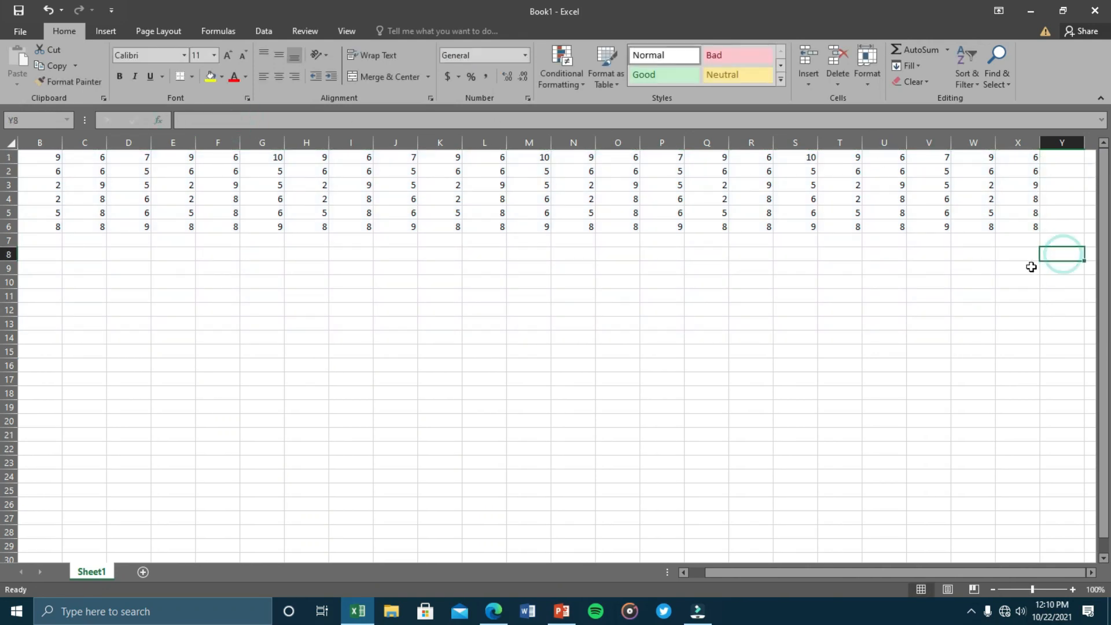
# Clear the extra numbers in columns R to X.
pyautogui.moveTo(977, 255); pyautogui.dragTo(1045, 148)
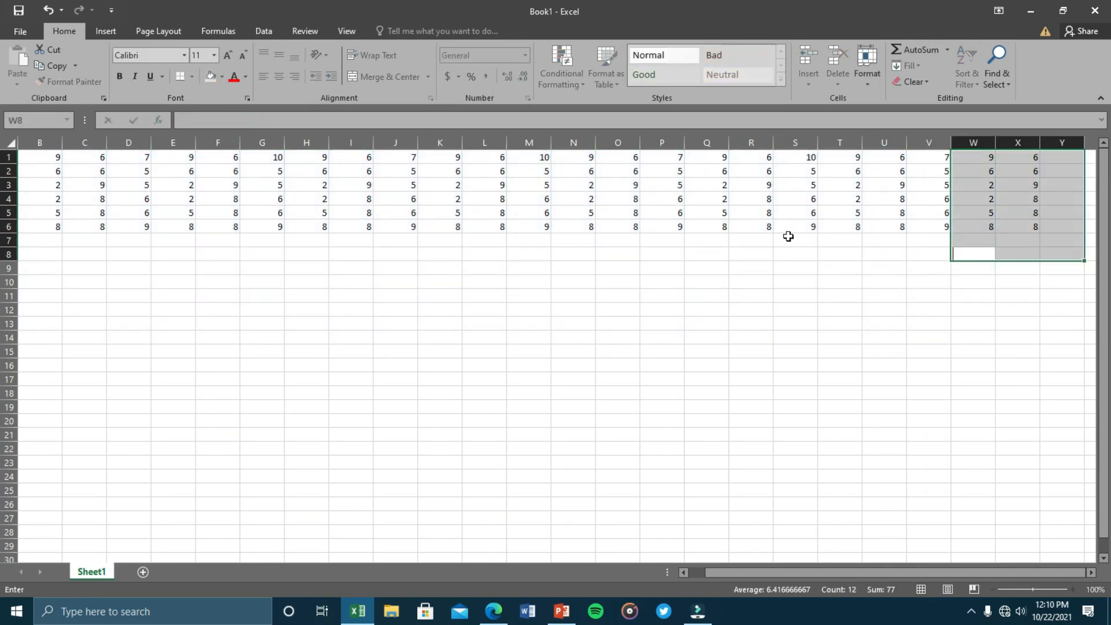
pyautogui.moveTo(747, 253); pyautogui.dragTo(1026, 157)
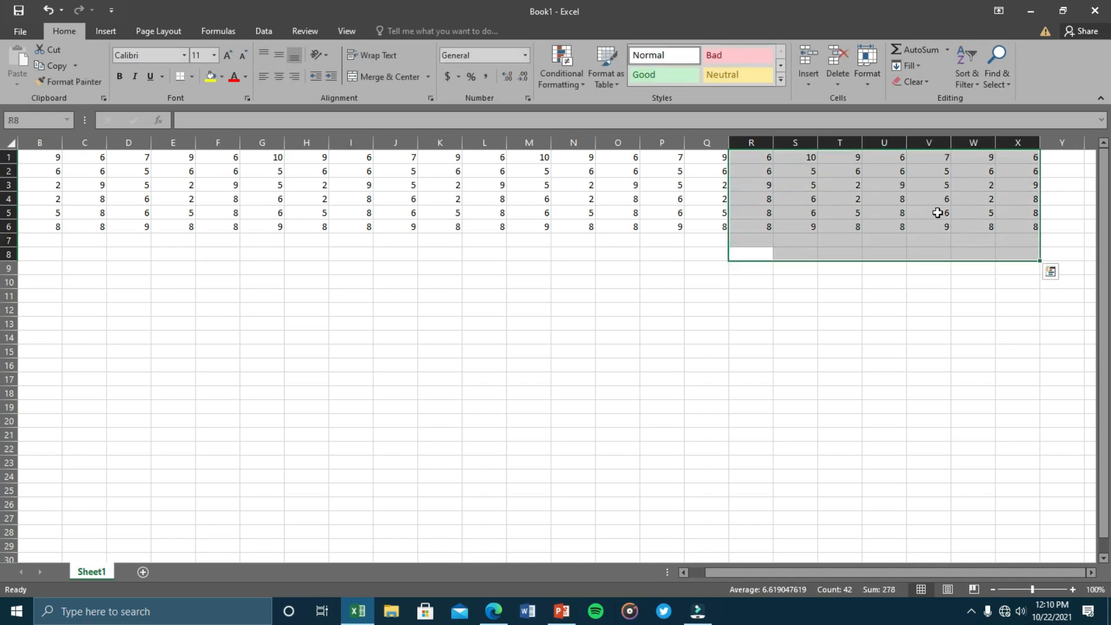
pyautogui.press('Delete')
pyautogui.moveTo(996, 577); pyautogui.dragTo(980, 577)
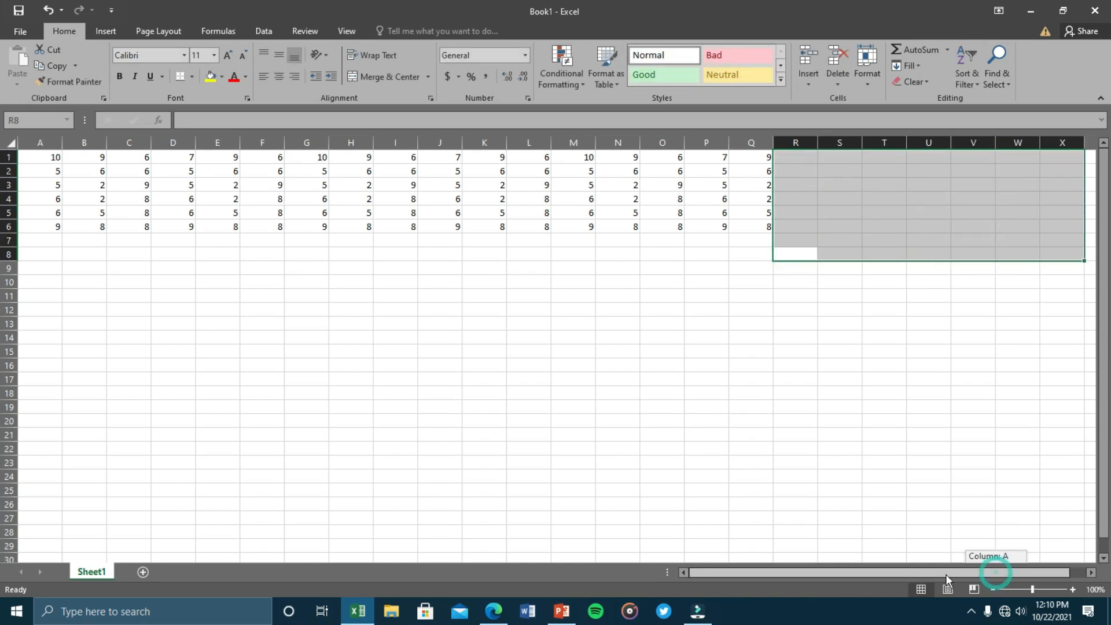
pyautogui.click(978, 284)
# Enter =sum(A1:Q1) in R1, totalling row 1 to 135.
pyautogui.click(803, 157)
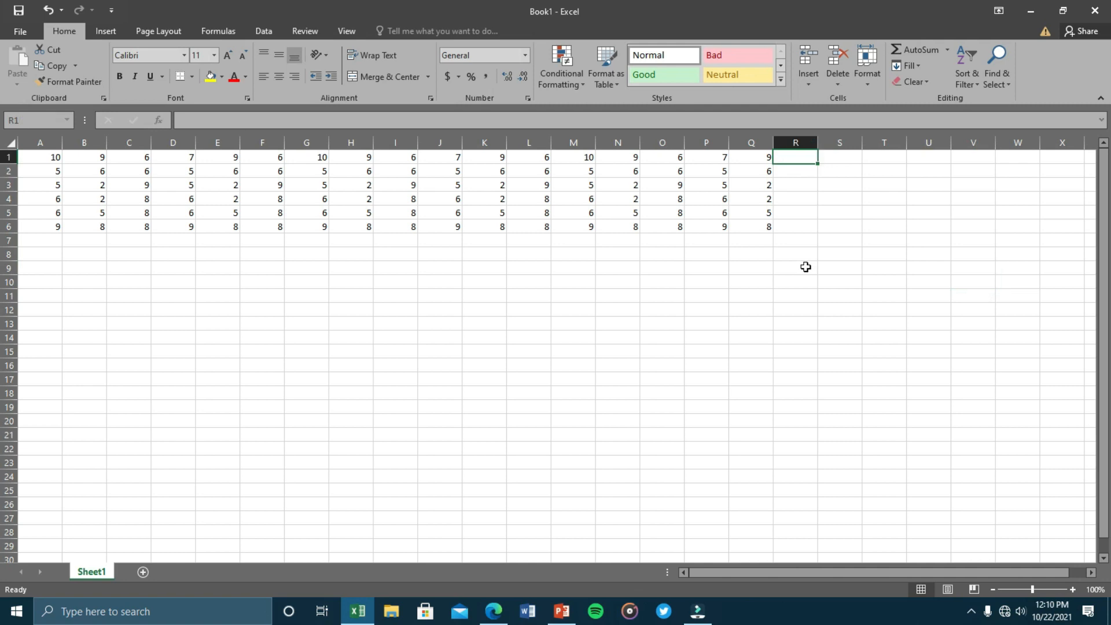
pyautogui.write('=sum')
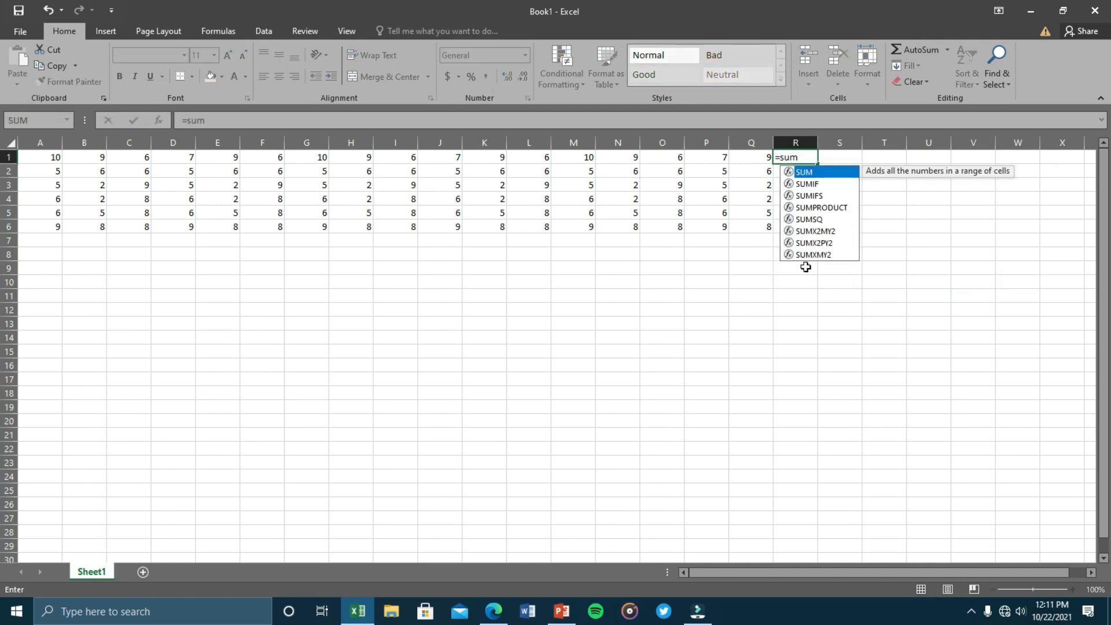
pyautogui.write('(')
pyautogui.click(41, 154)
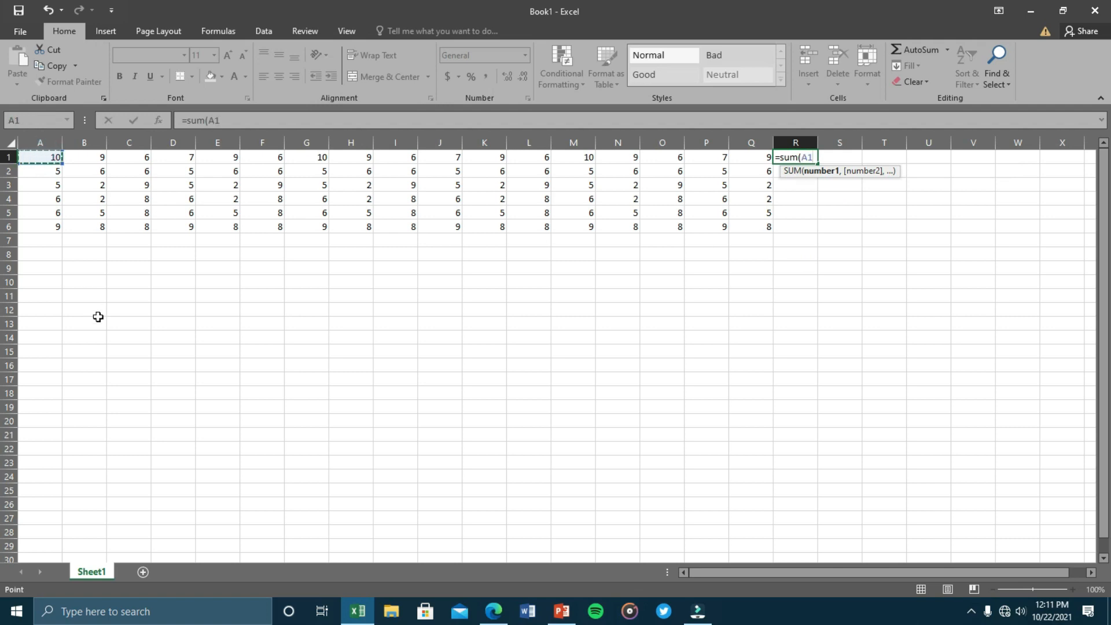
pyautogui.press('F8')
pyautogui.click(745, 157)
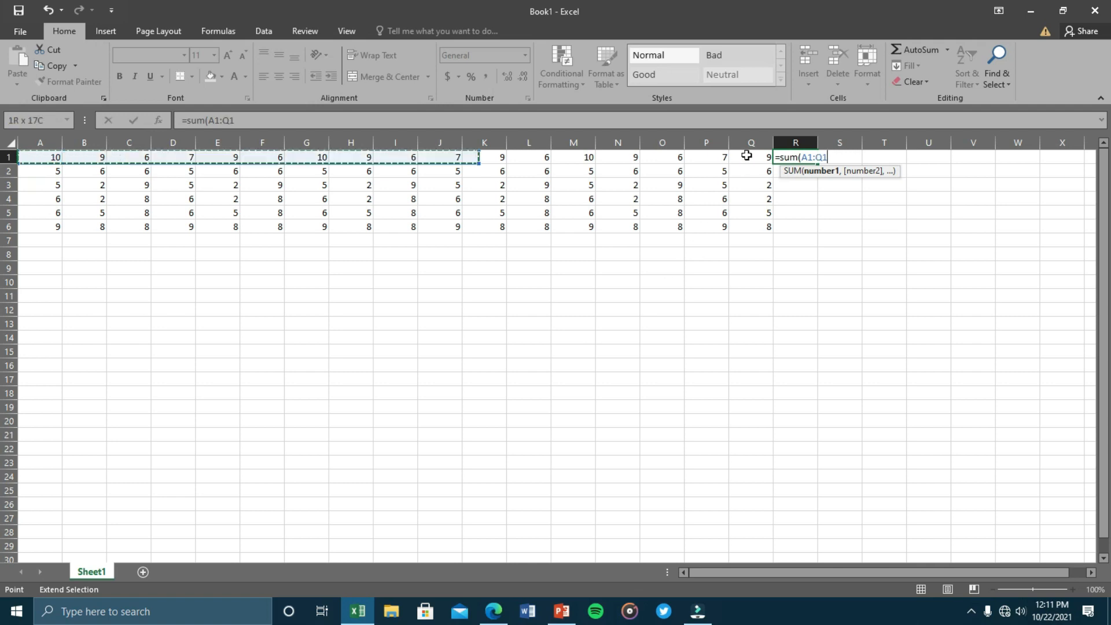
pyautogui.write(')')
pyautogui.press('Return')
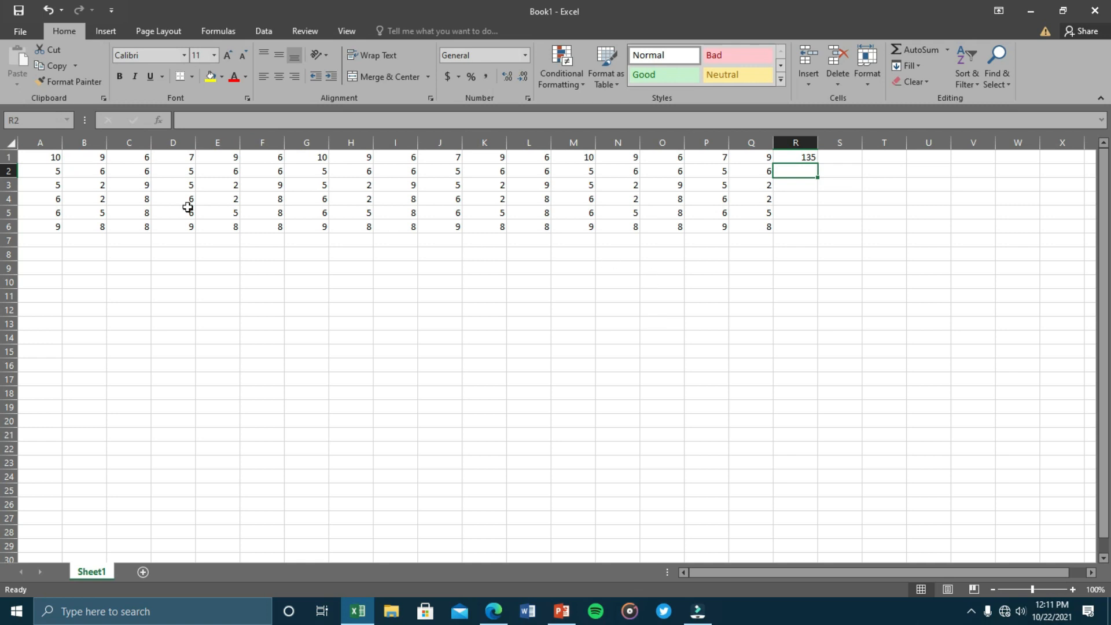
pyautogui.moveTo(45, 160); pyautogui.dragTo(749, 227)
# Copy A1:Q6 and paste it at A7, A13 and A19 to fill rows 7–24.
pyautogui.hotkey('ctrl', 'c')
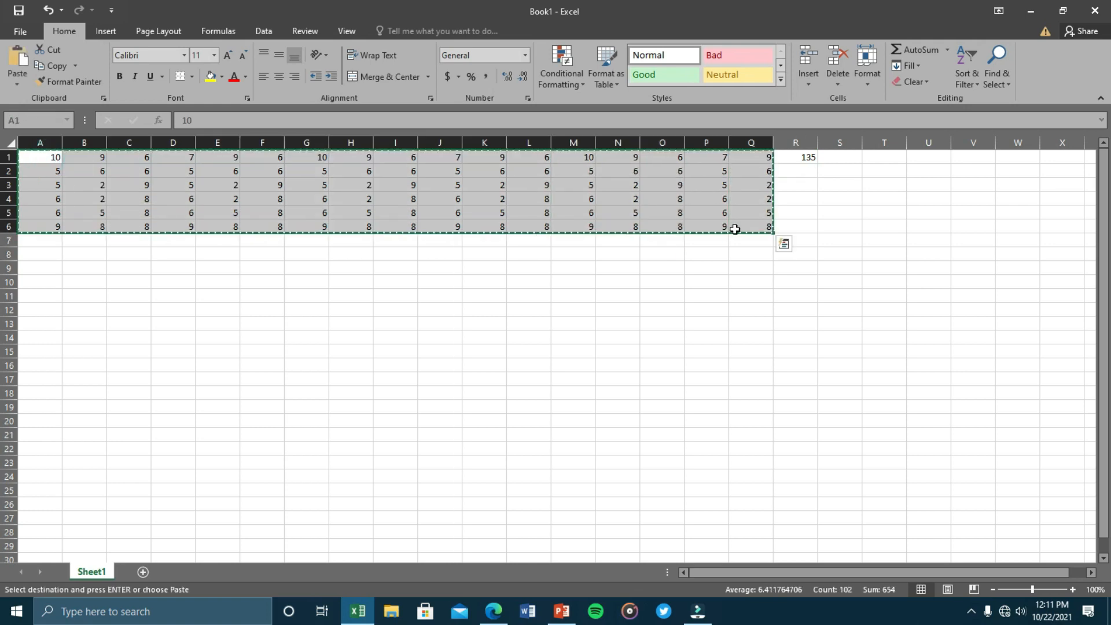
pyautogui.click(31, 237)
pyautogui.hotkey('ctrl', 'v')
pyautogui.press('ctrl')
pyautogui.click(48, 320)
pyautogui.hotkey('ctrl', 'v')
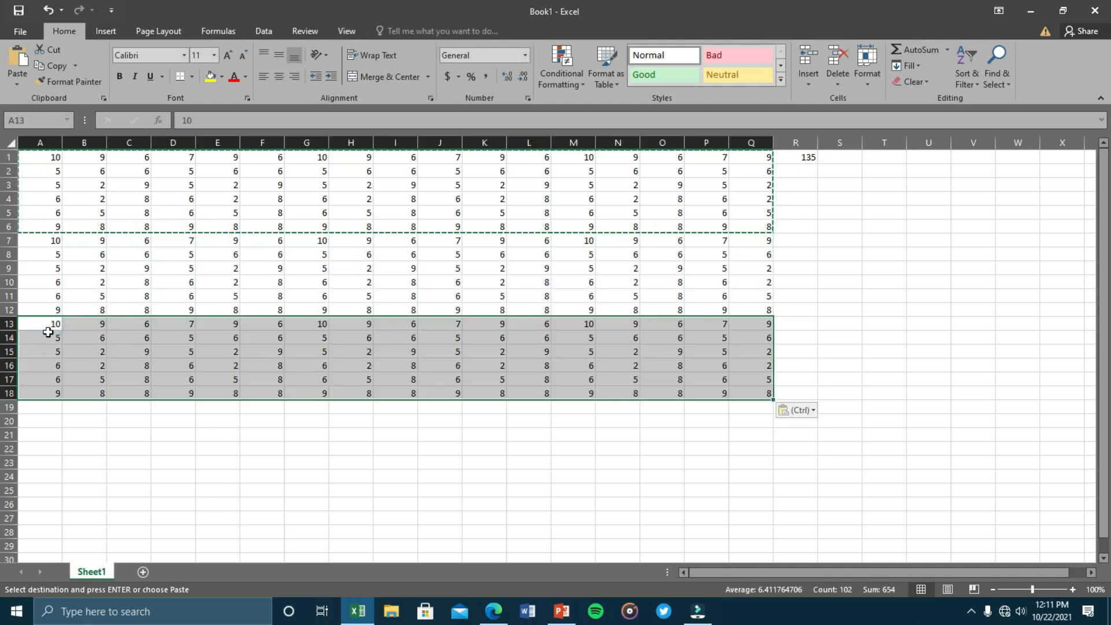
pyautogui.click(47, 409)
pyautogui.hotkey('ctrl', 'v')
pyautogui.click(827, 346)
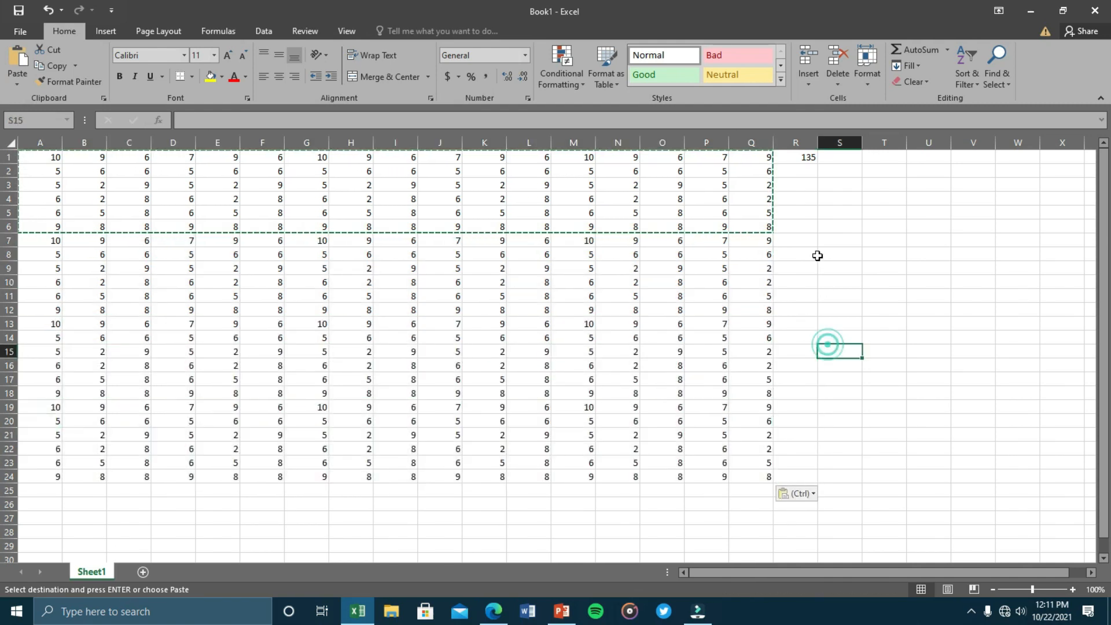
# Check the empty cells below R1 in column R, then reselect the row-1 total.
pyautogui.doubleClick(794, 168)
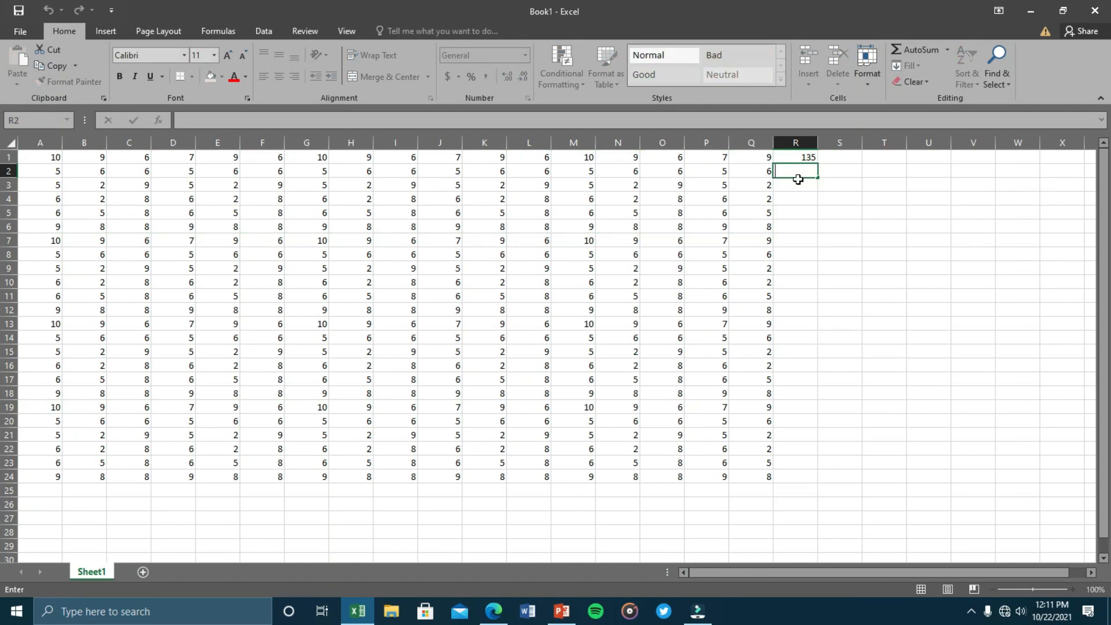
pyautogui.click(798, 172)
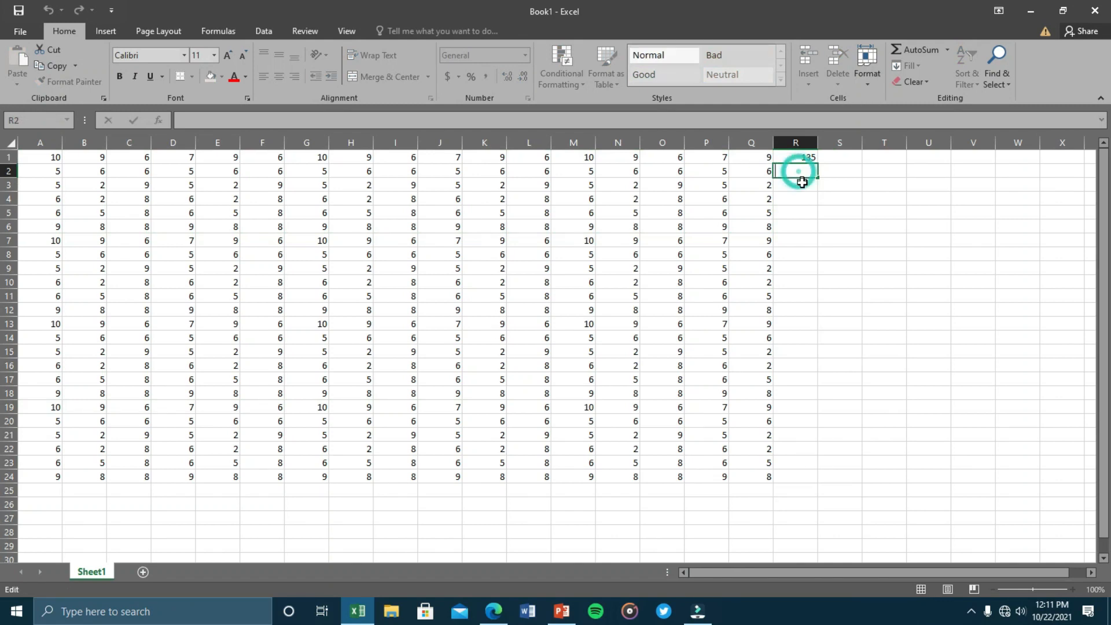
pyautogui.click(801, 186)
pyautogui.click(801, 198)
pyautogui.click(802, 214)
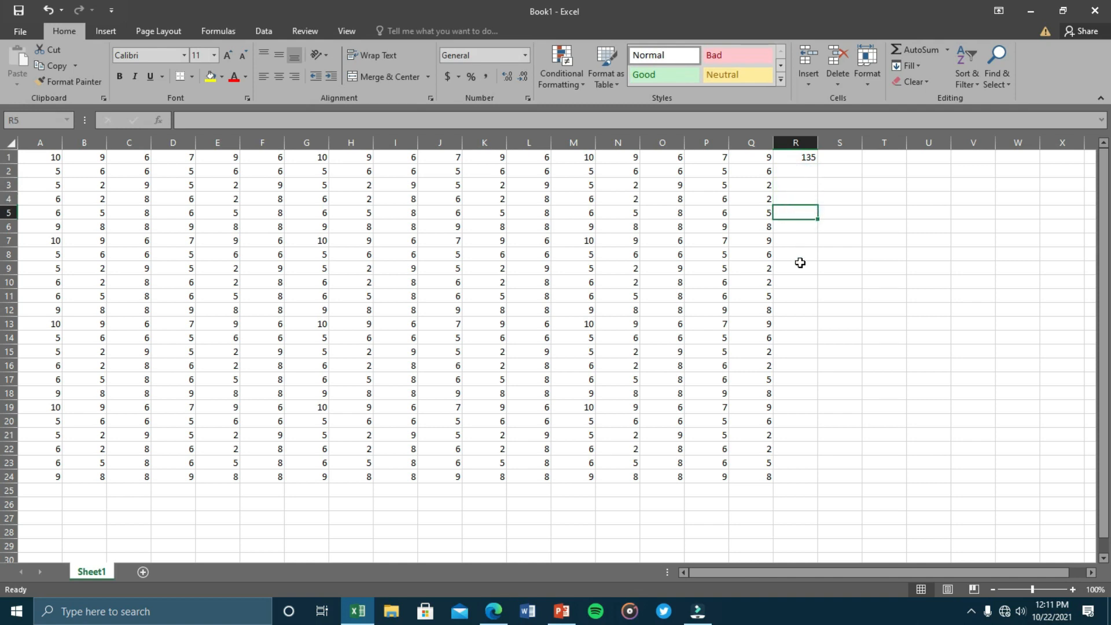
pyautogui.click(803, 155)
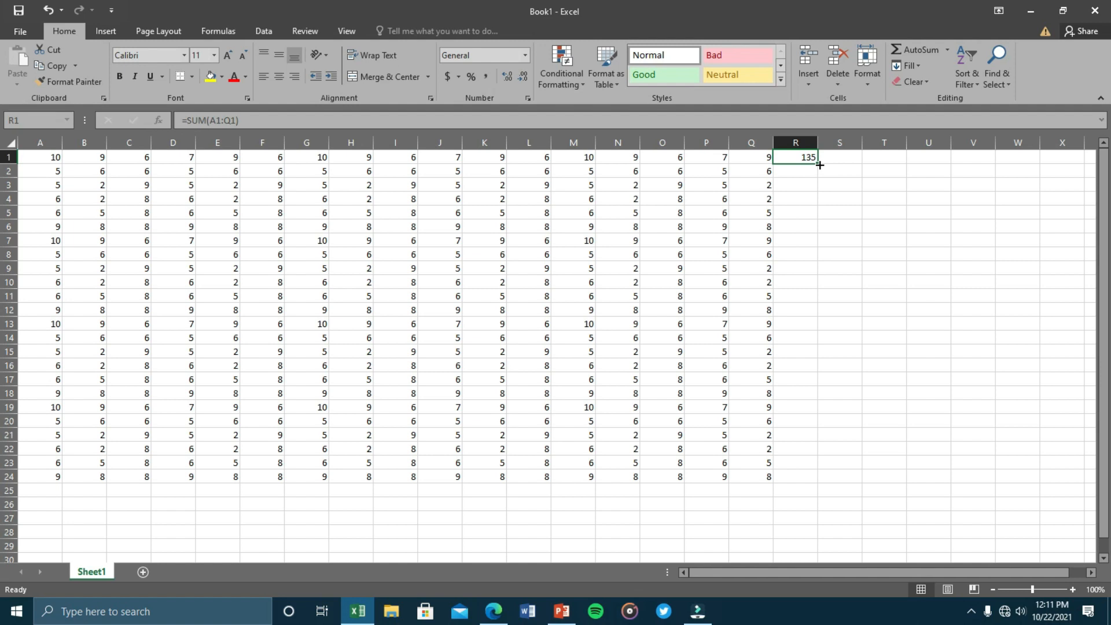
# Fill R1's SUM formula down to R24 and spot-check the totals for rows 1 and 2.
pyautogui.moveTo(819, 165); pyautogui.dragTo(822, 484)
pyautogui.click(926, 253)
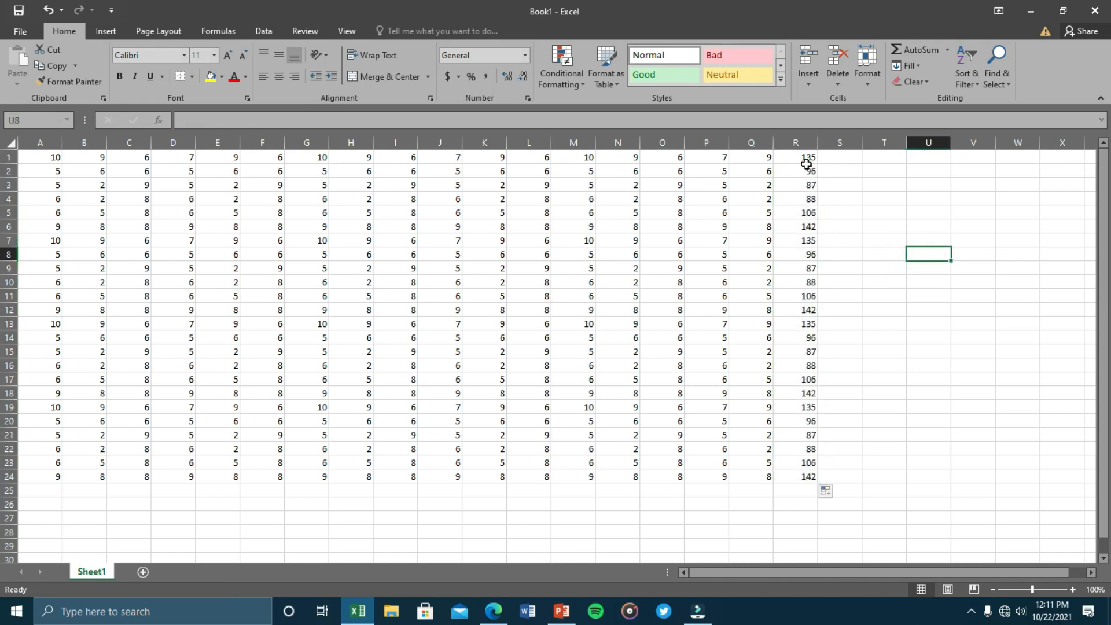
pyautogui.moveTo(807, 157); pyautogui.dragTo(796, 476)
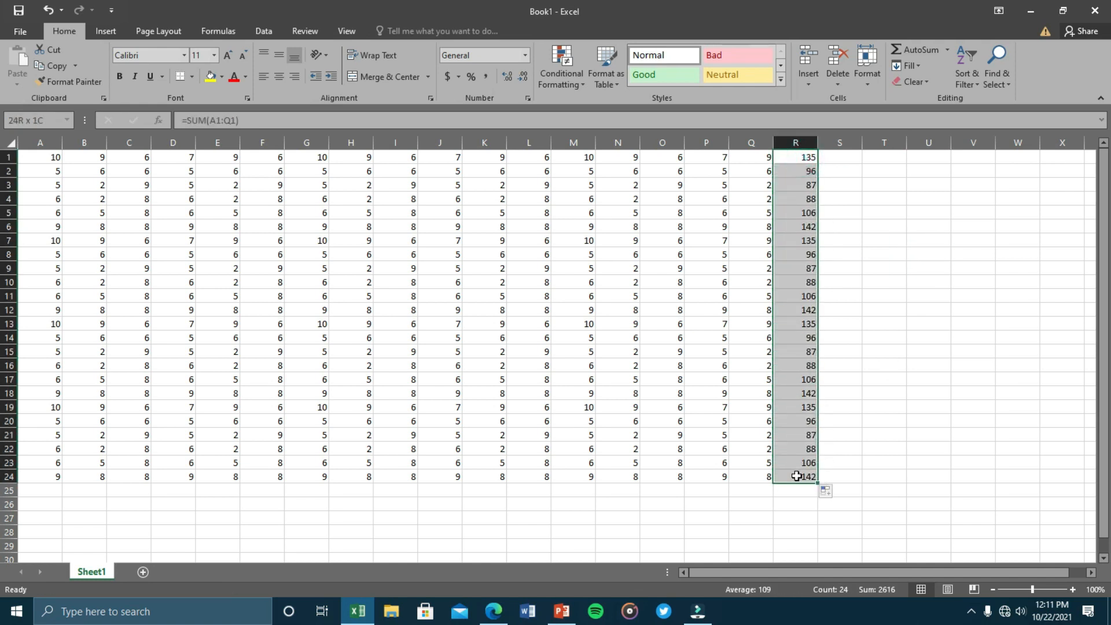
pyautogui.moveTo(36, 159); pyautogui.dragTo(751, 152)
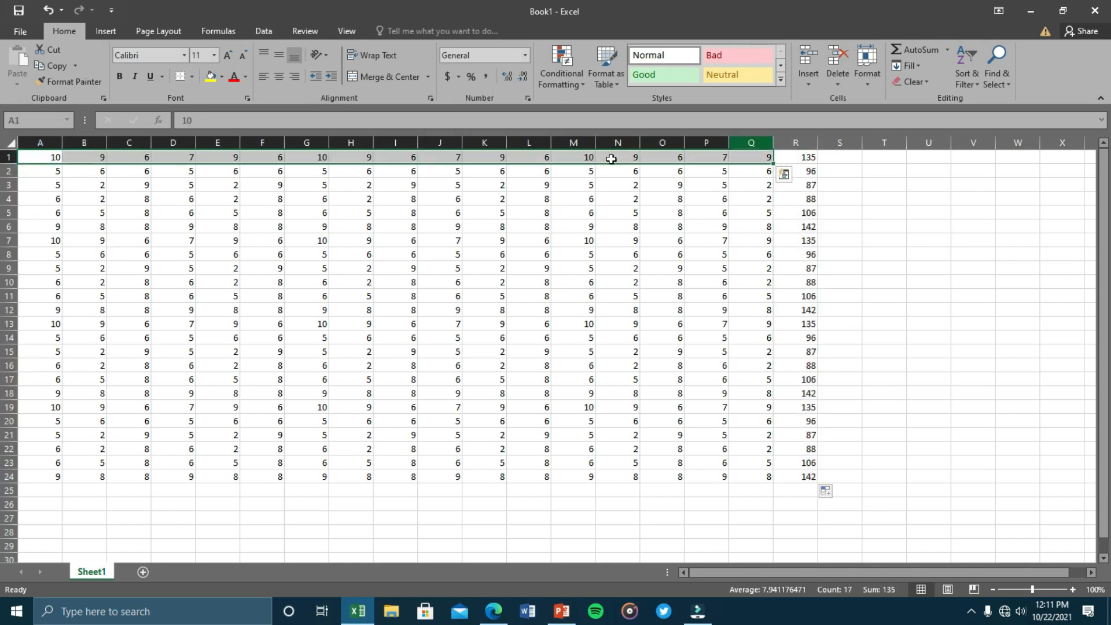
pyautogui.moveTo(45, 173); pyautogui.dragTo(754, 168)
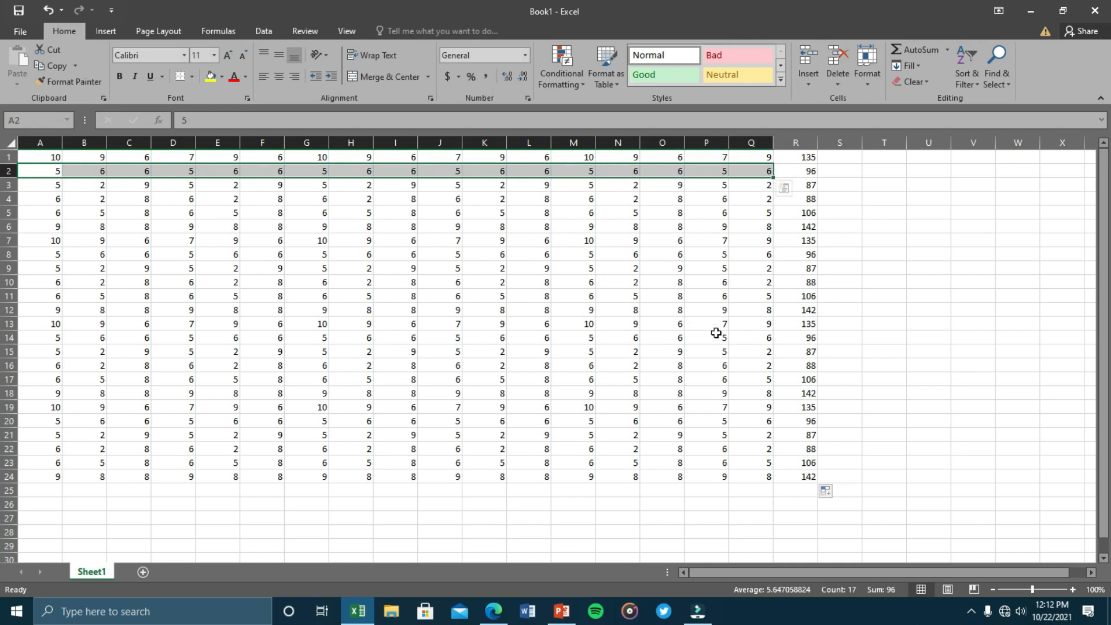
pyautogui.click(917, 439)
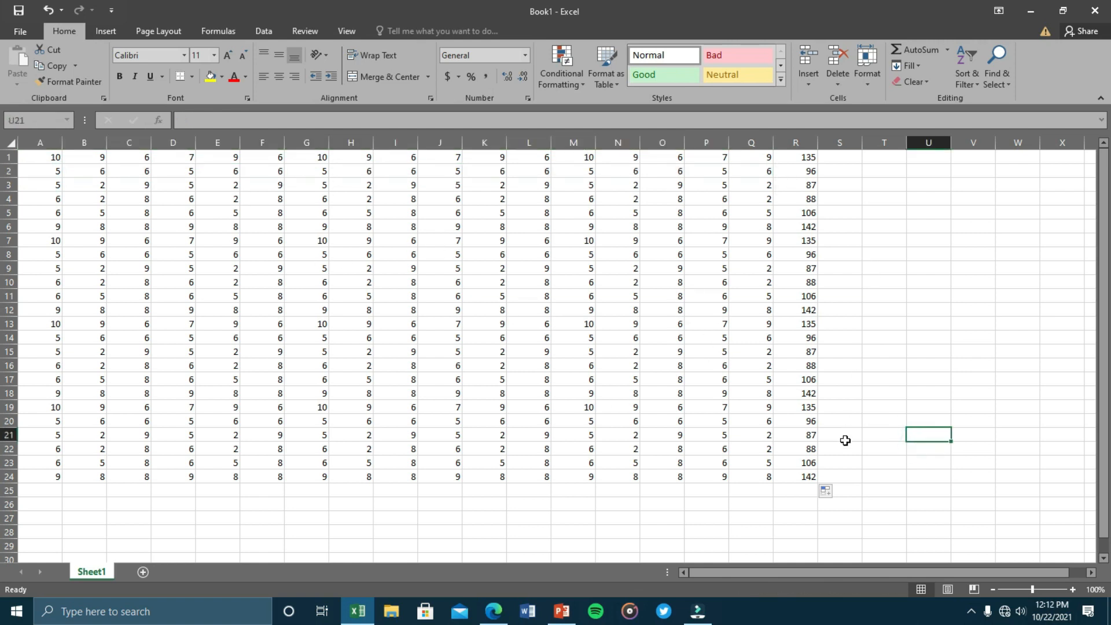
# Undo the pasted copies and row totals, leaving only the A1:F6 grid.
pyautogui.hotkey('ctrl', 'z')
pyautogui.hotkey('ctrl', 'z')
pyautogui.hotkey('ctrl', 'z')
pyautogui.hotkey('ctrl', 'z')
pyautogui.hotkey('ctrl', 'z')
pyautogui.hotkey('ctrl', 'z')
pyautogui.hotkey('ctrl', 'z')
pyautogui.hotkey('ctrl', 'z')
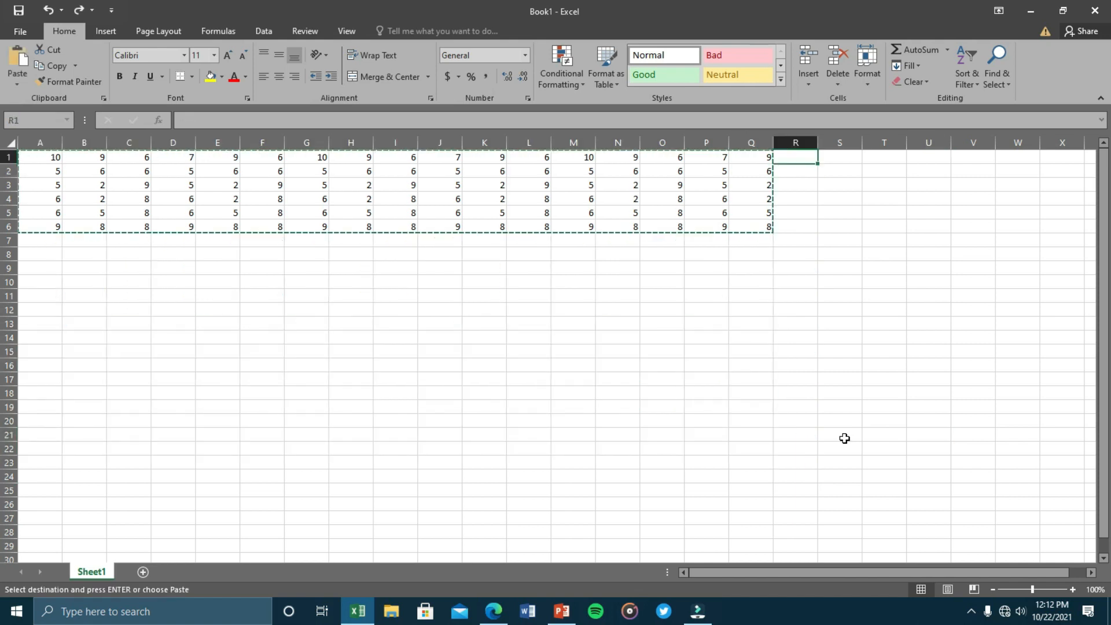
pyautogui.hotkey('ctrl', 'z')
pyautogui.hotkey('ctrl', 'z')
pyautogui.hotkey('ctrl', 'z')
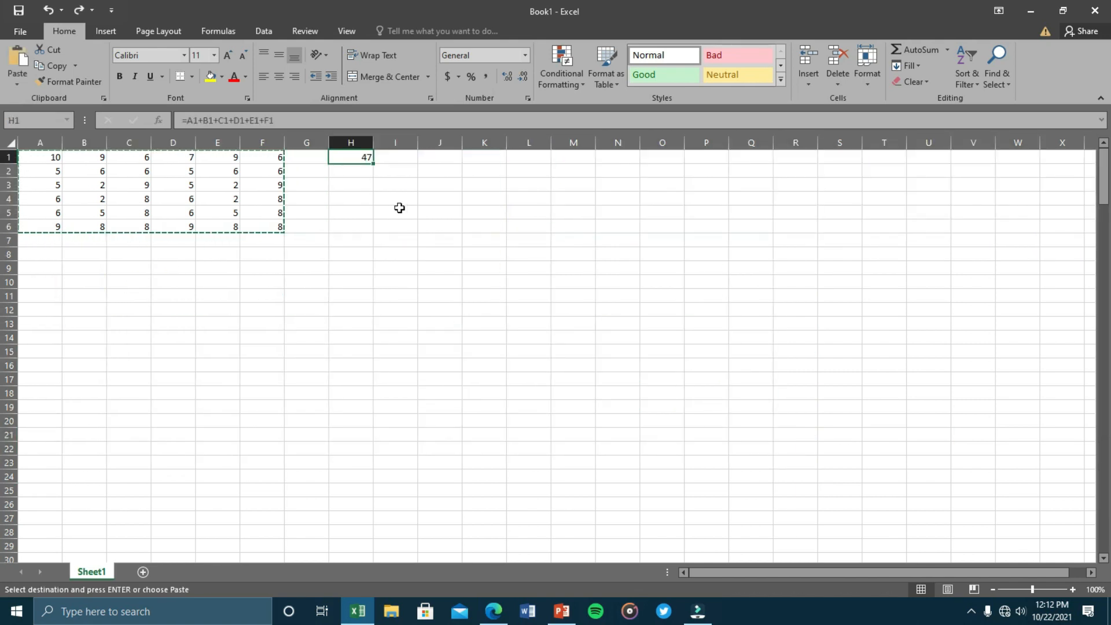
pyautogui.click(422, 257)
pyautogui.click(359, 153)
pyautogui.press('Escape')
pyautogui.press('F2')
pyautogui.press('Escape')
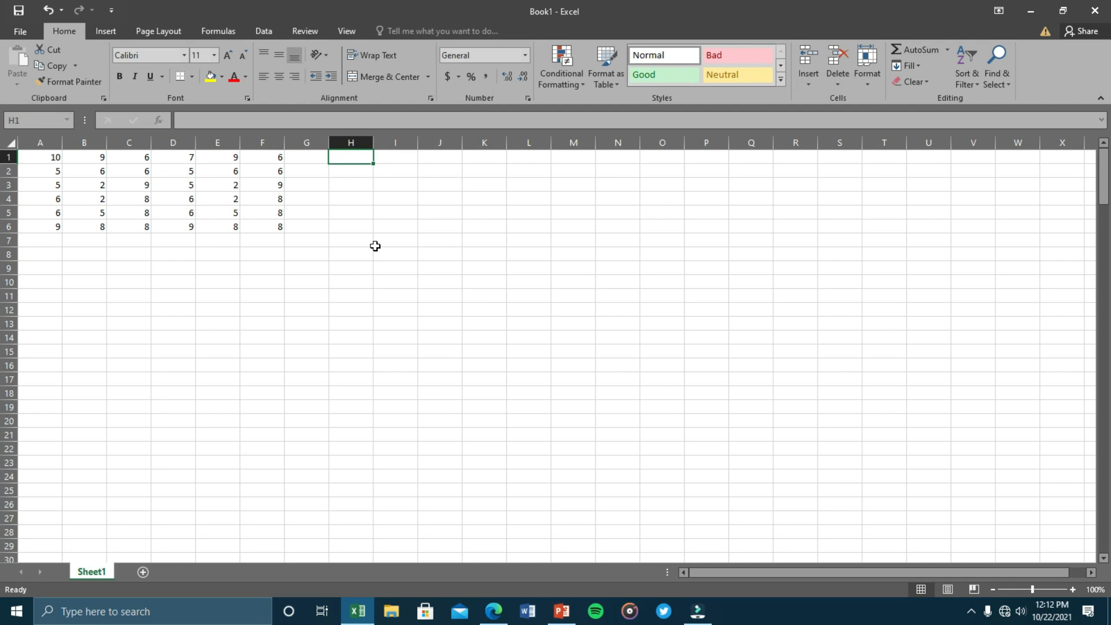
# Enter 10 minus 9 in H1 and change A1 to 14.
pyautogui.write('=')
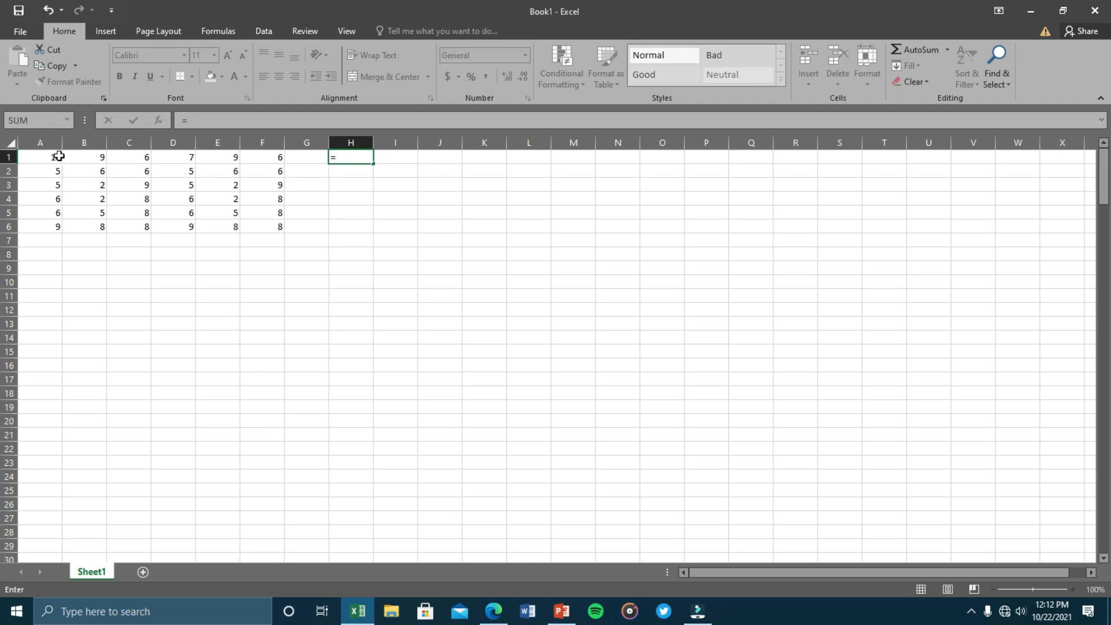
pyautogui.write('10-9')
pyautogui.press('Return')
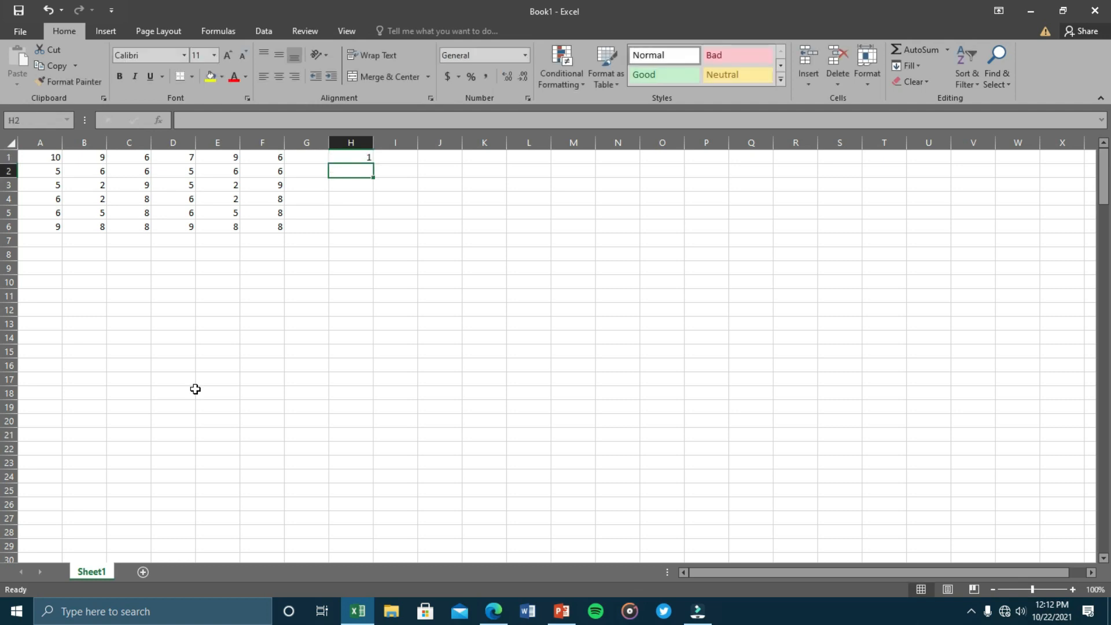
pyautogui.click(344, 156)
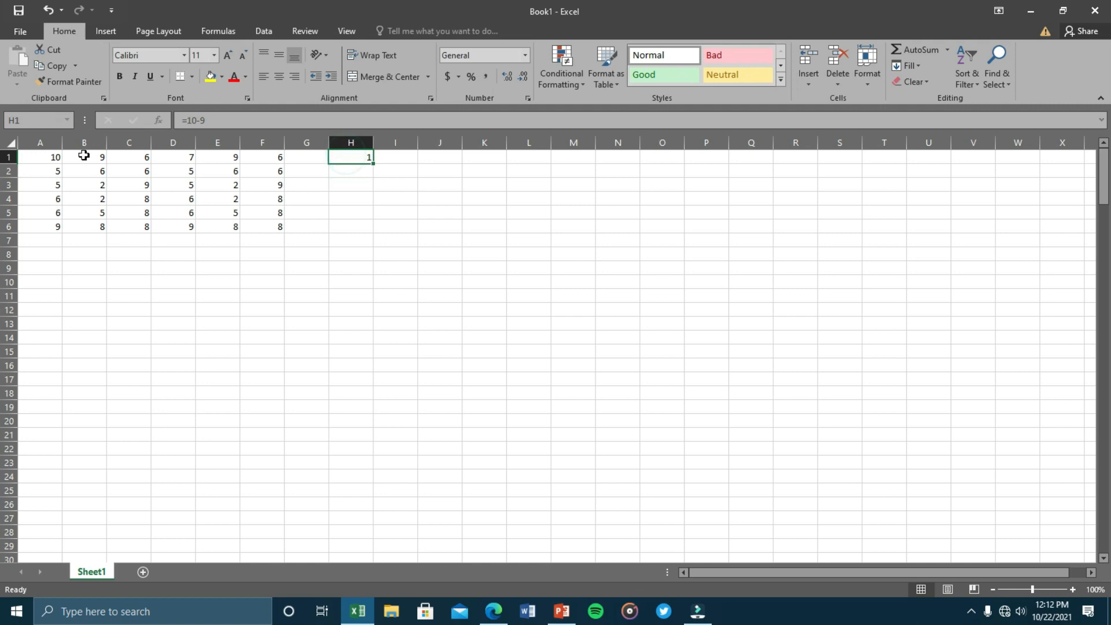
pyautogui.click(49, 157)
pyautogui.write('14')
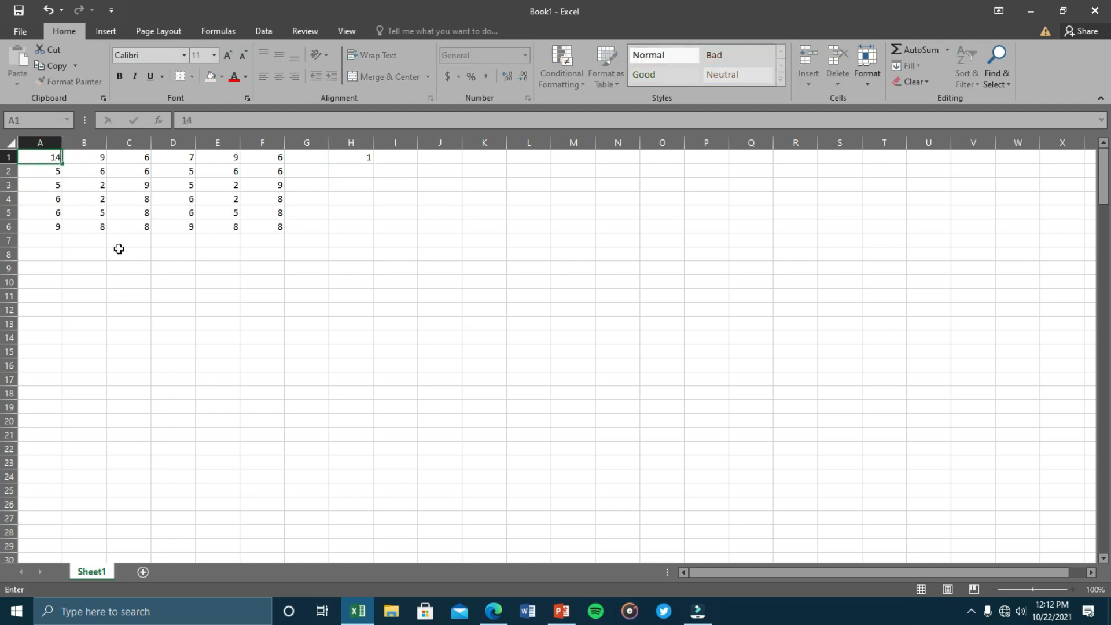
pyautogui.click(157, 269)
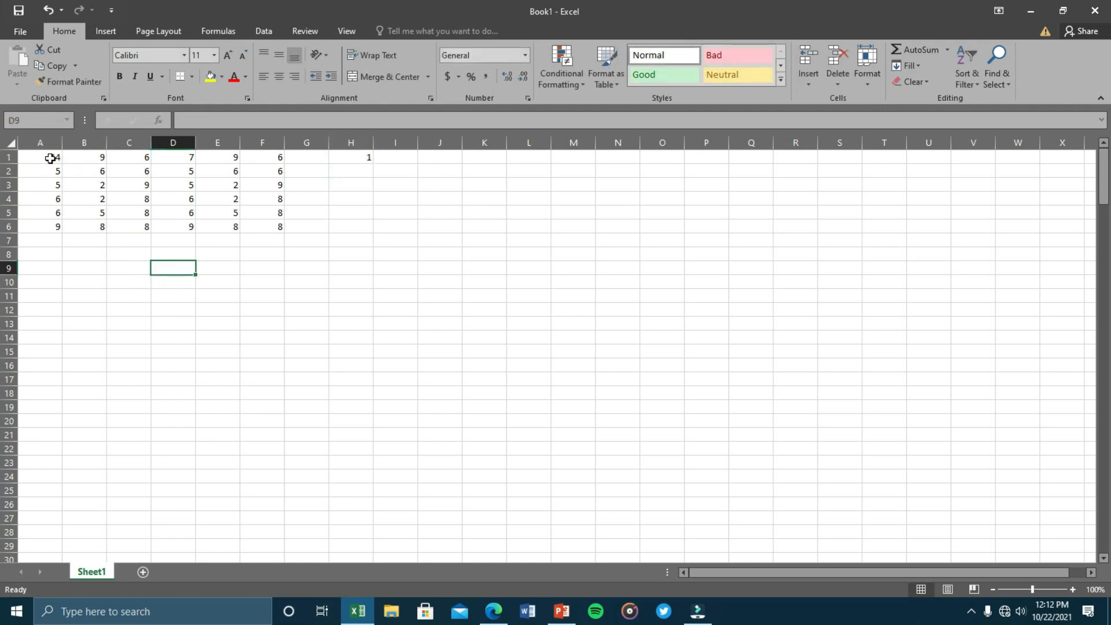
# Make H1 subtract B1 from A1 with the formula =A1-B1.
pyautogui.click(339, 160)
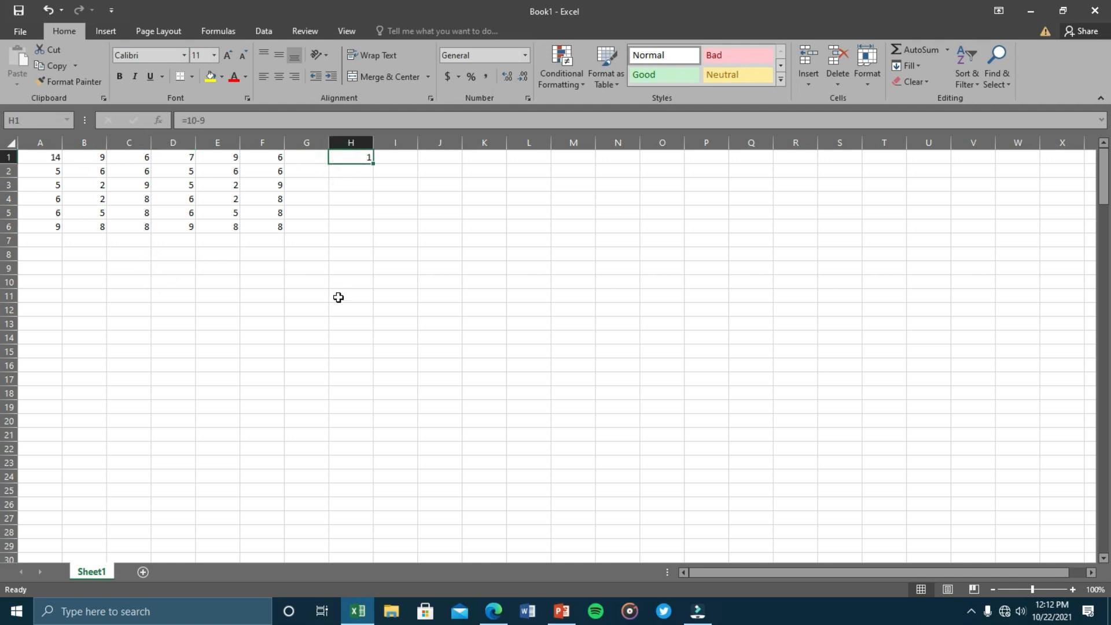
pyautogui.write('=')
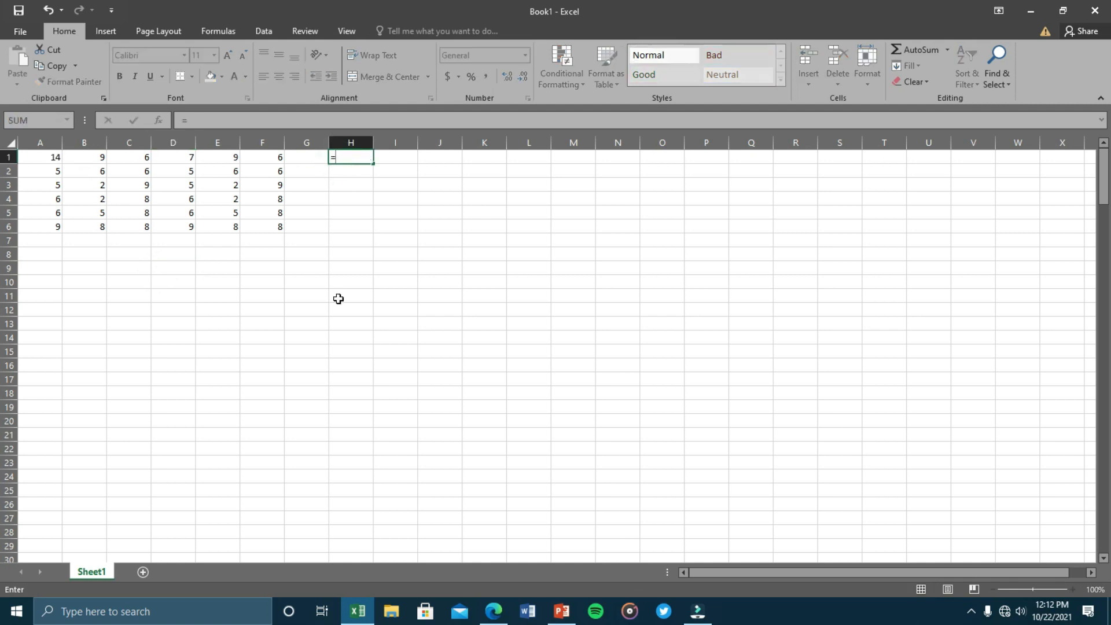
pyautogui.click(50, 157)
pyautogui.write('-')
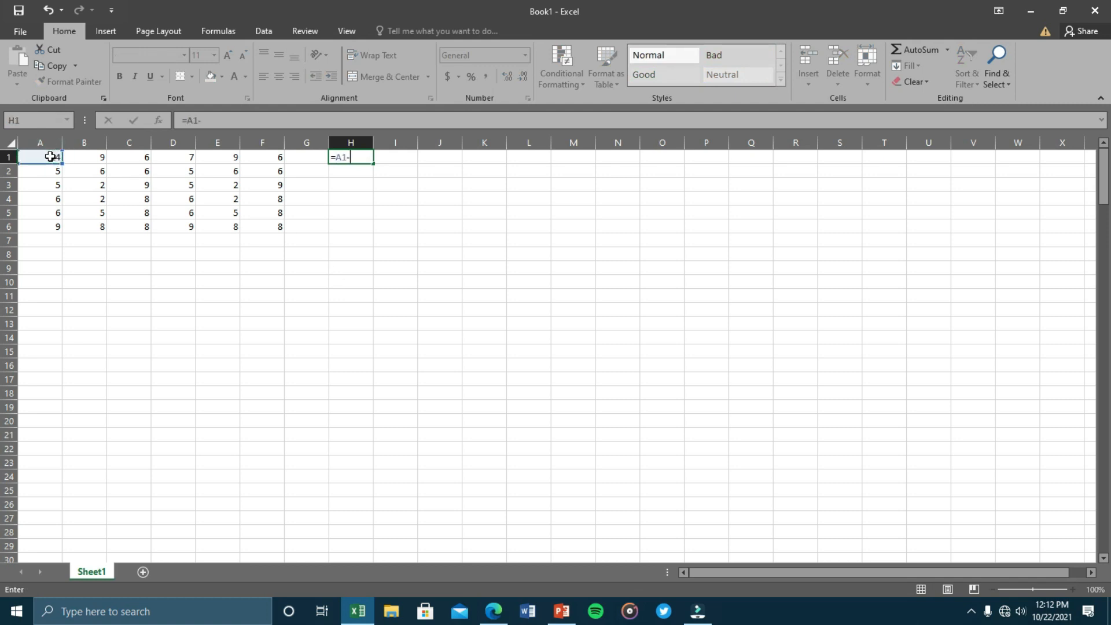
pyautogui.click(96, 157)
pyautogui.press('Return')
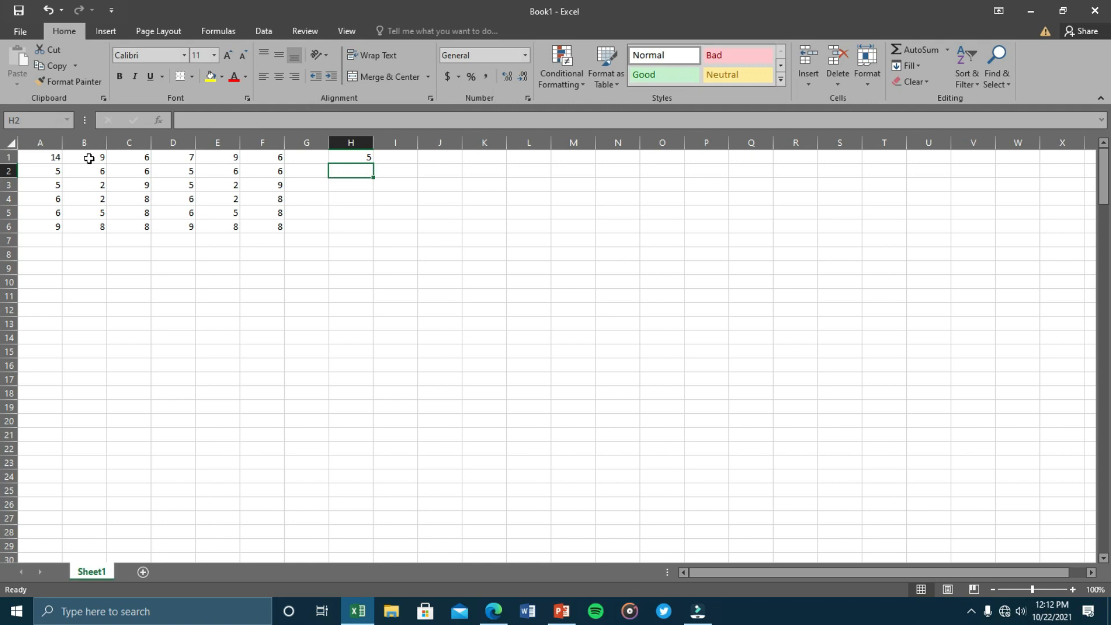
# Change A1 to 50 so H1 shows 41.
pyautogui.click(45, 158)
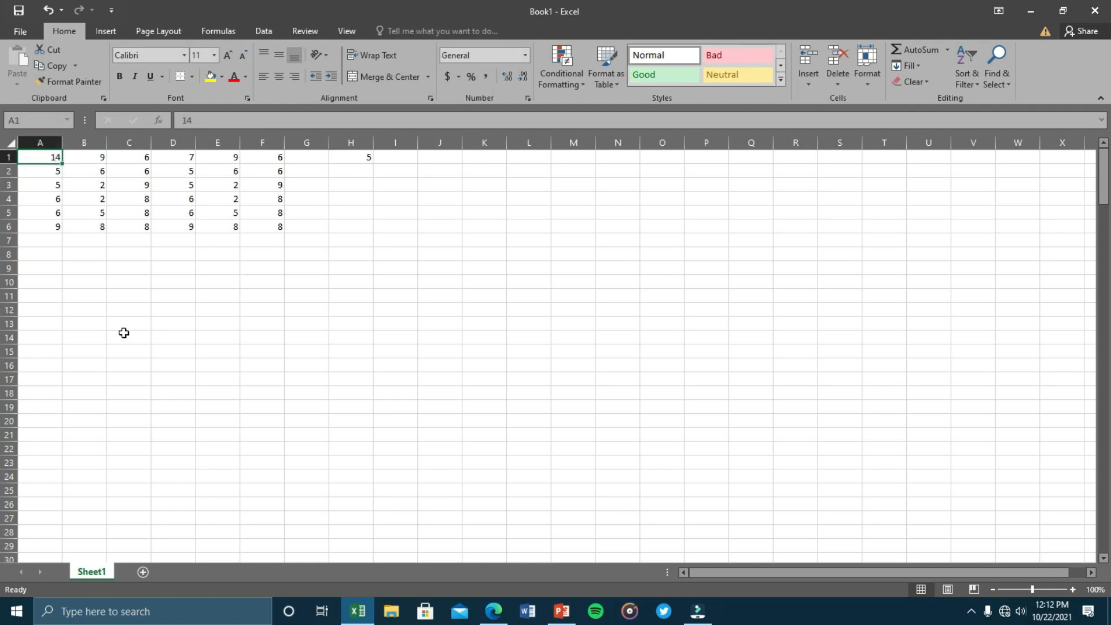
pyautogui.write('50')
pyautogui.press('Return')
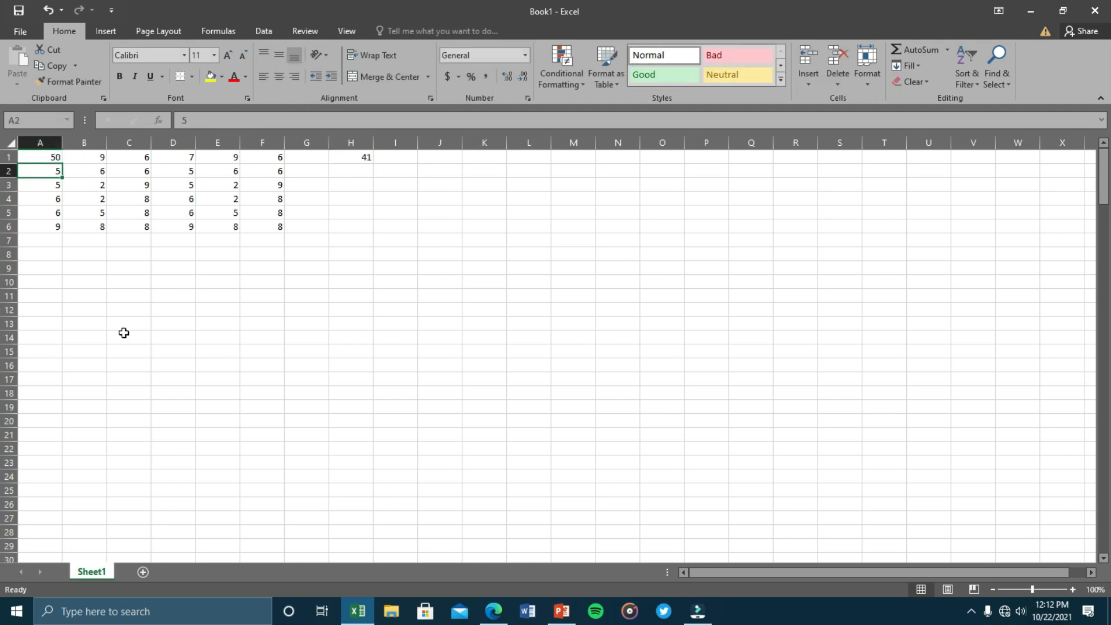
pyautogui.click(364, 162)
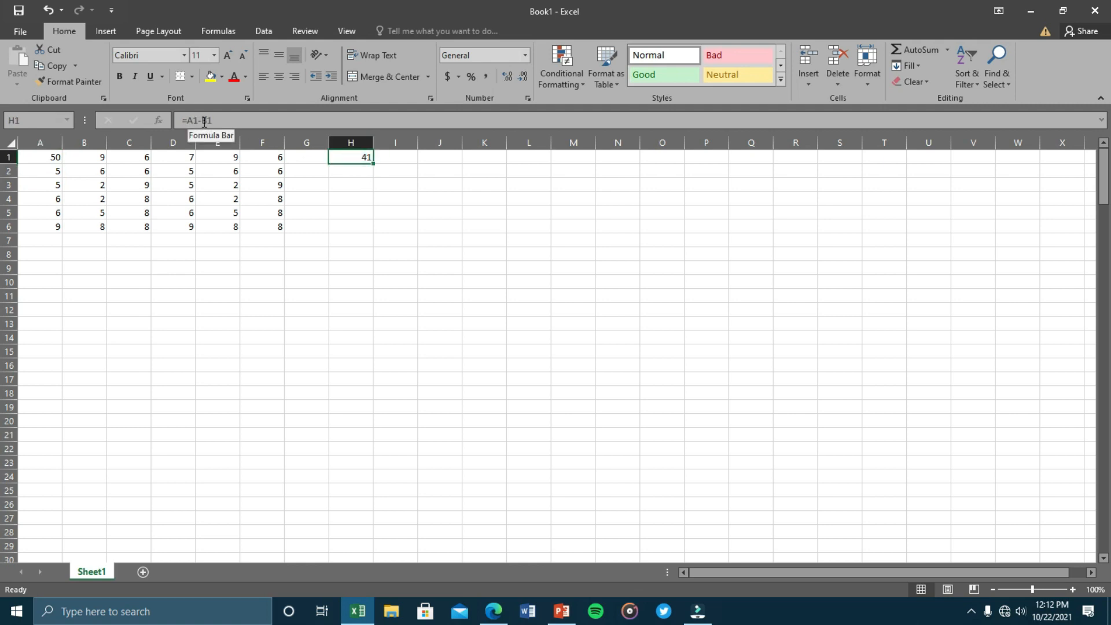
# Inspect H1's formula, clearing and then restoring =A1-B1.
pyautogui.moveTo(219, 123); pyautogui.dragTo(186, 121)
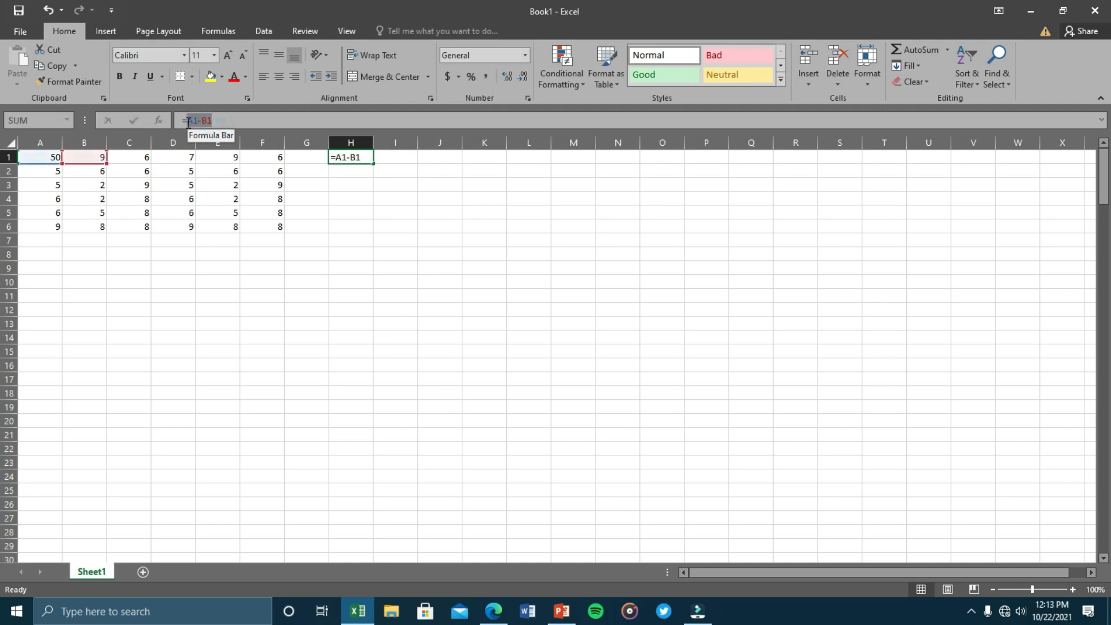
pyautogui.click(268, 121)
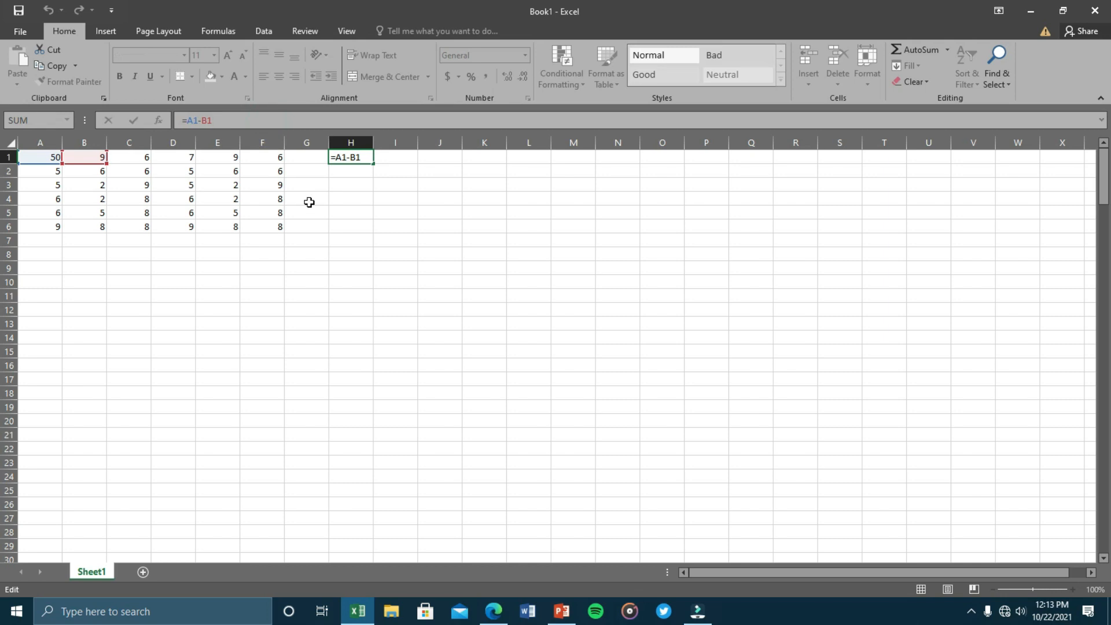
pyautogui.hotkey('ctrl', 'Return')
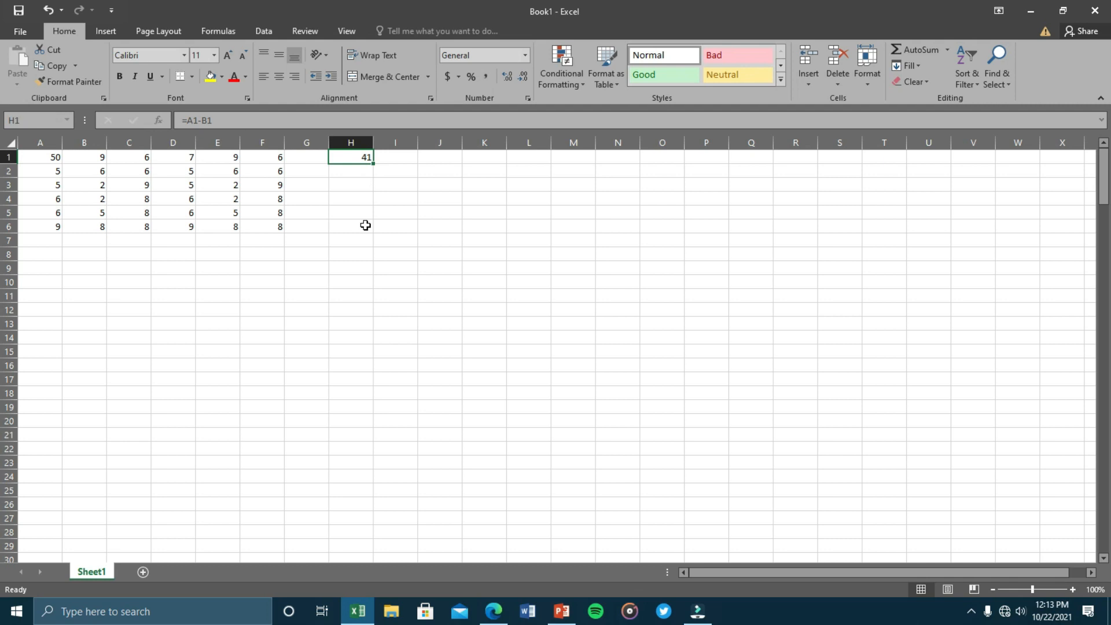
pyautogui.press('BackSpace')
pyautogui.hotkey('ctrl', 'z')
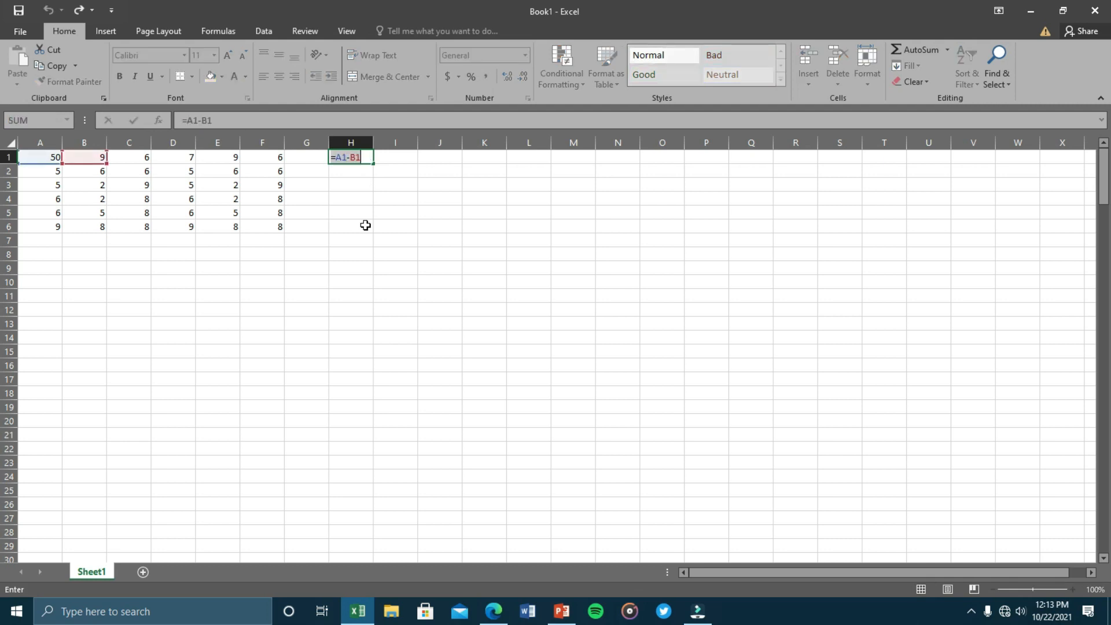
pyautogui.write('=')
pyautogui.click(353, 170)
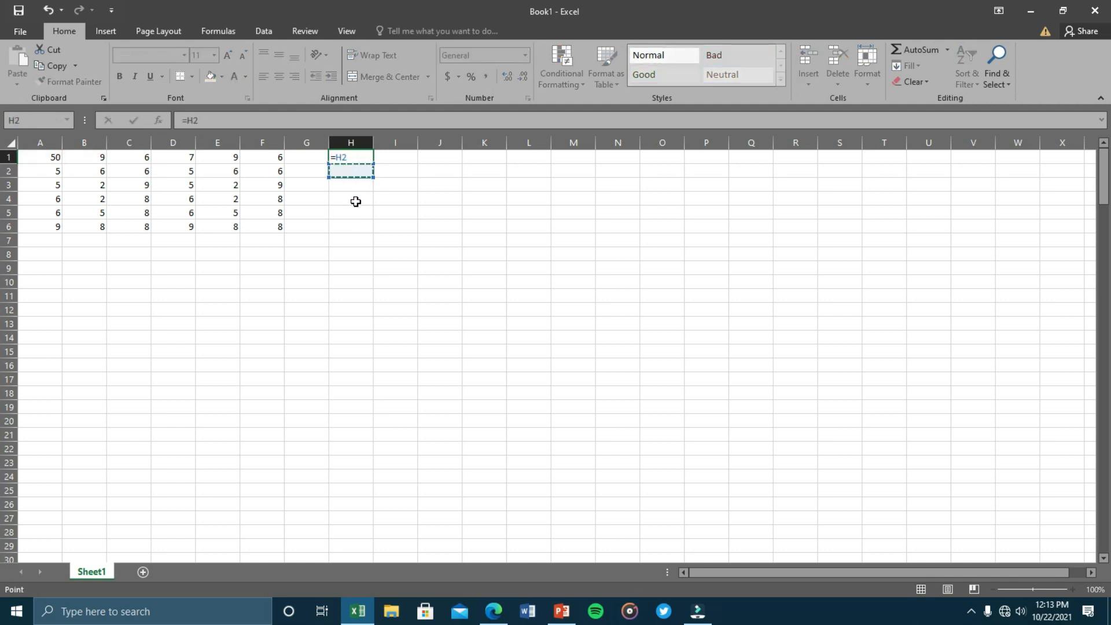
pyautogui.press('Escape')
# Enter =C3/D4 in H2 to show 1.5, then review the column H results.
pyautogui.click(355, 172)
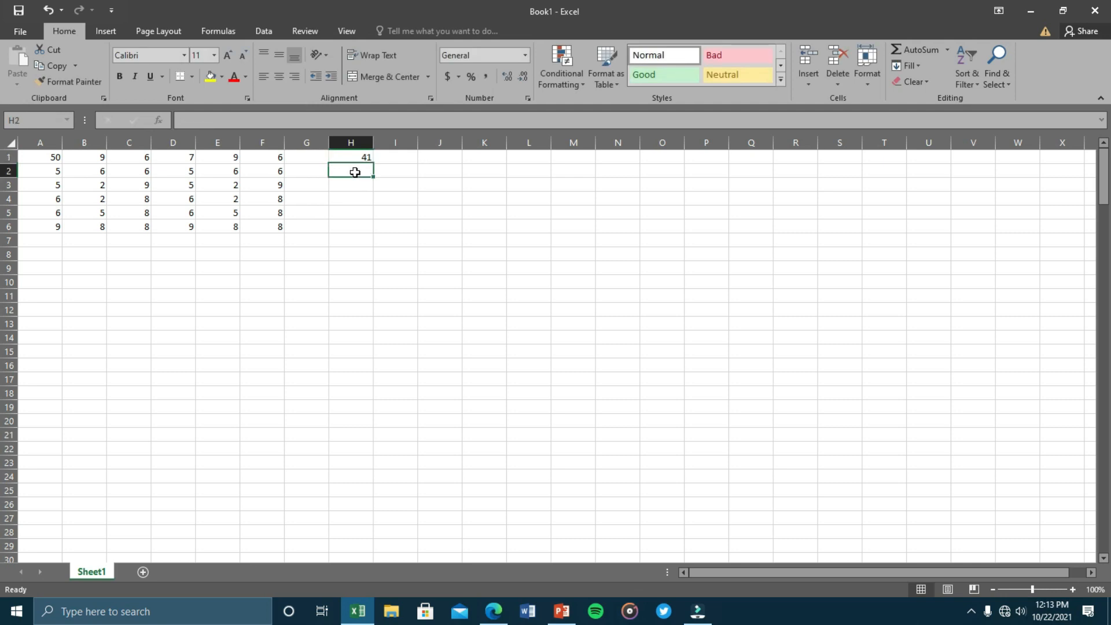
pyautogui.write('=')
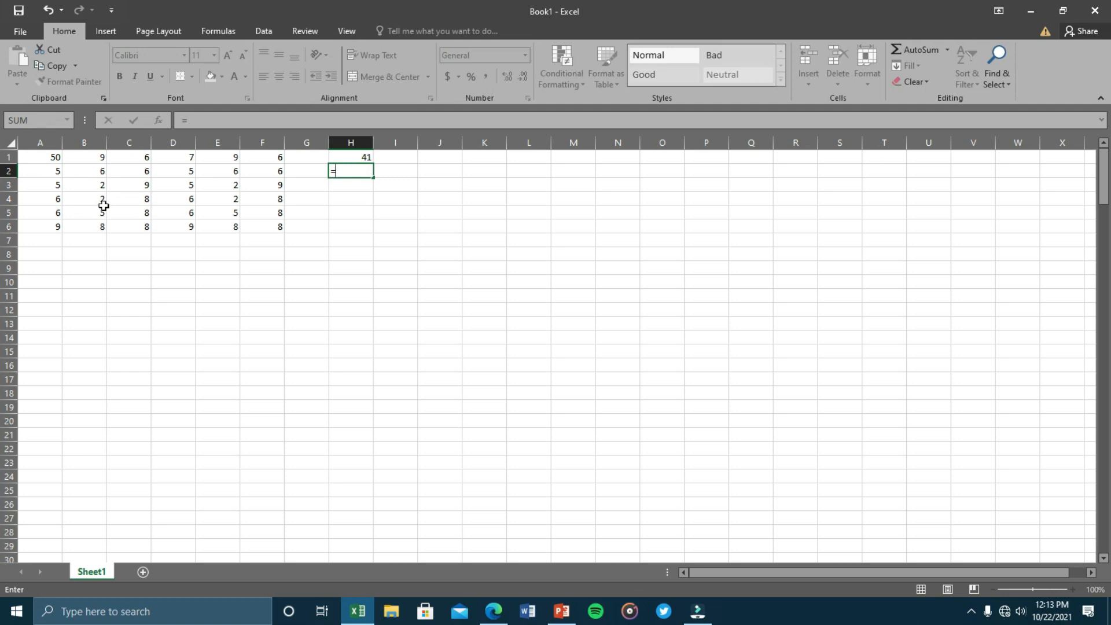
pyautogui.click(142, 184)
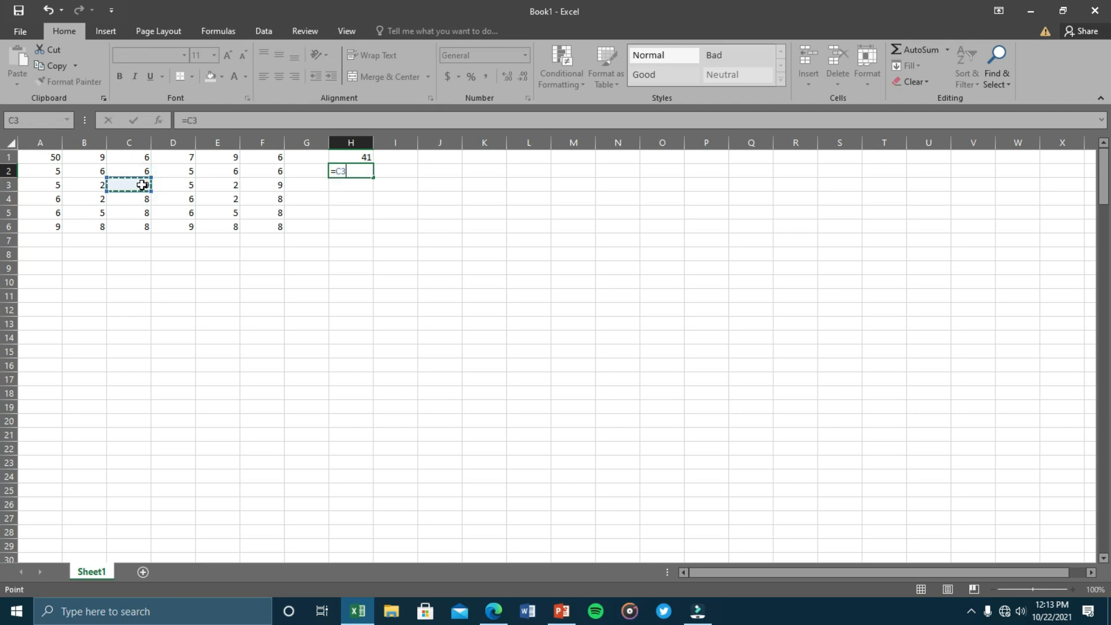
pyautogui.write('/')
pyautogui.click(185, 200)
pyautogui.press('Return')
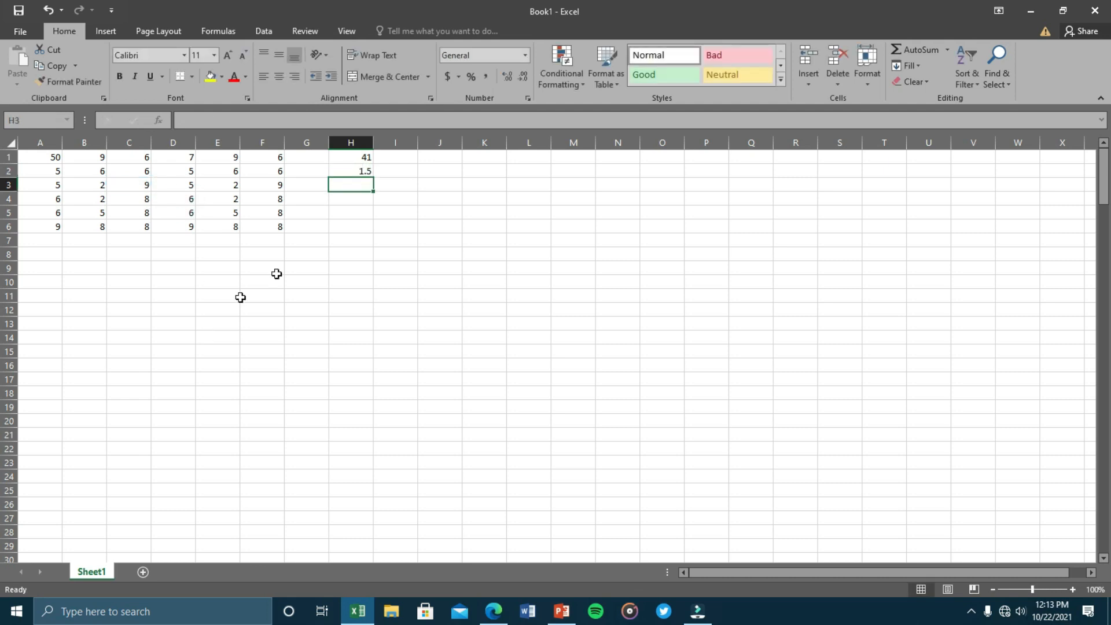
pyautogui.click(351, 171)
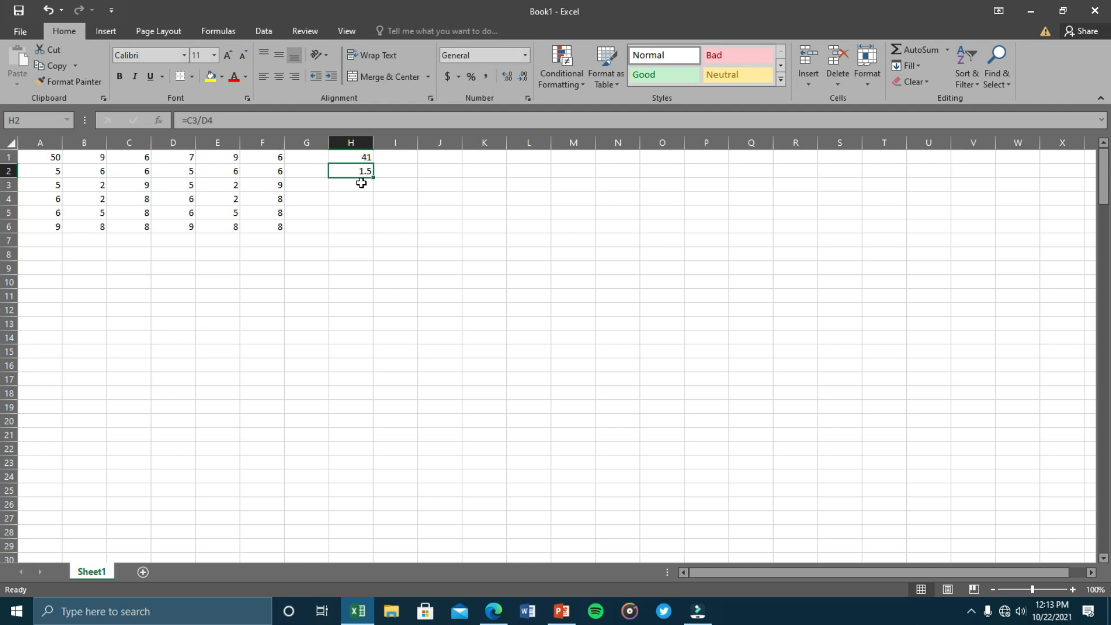
pyautogui.moveTo(355, 181); pyautogui.dragTo(356, 160)
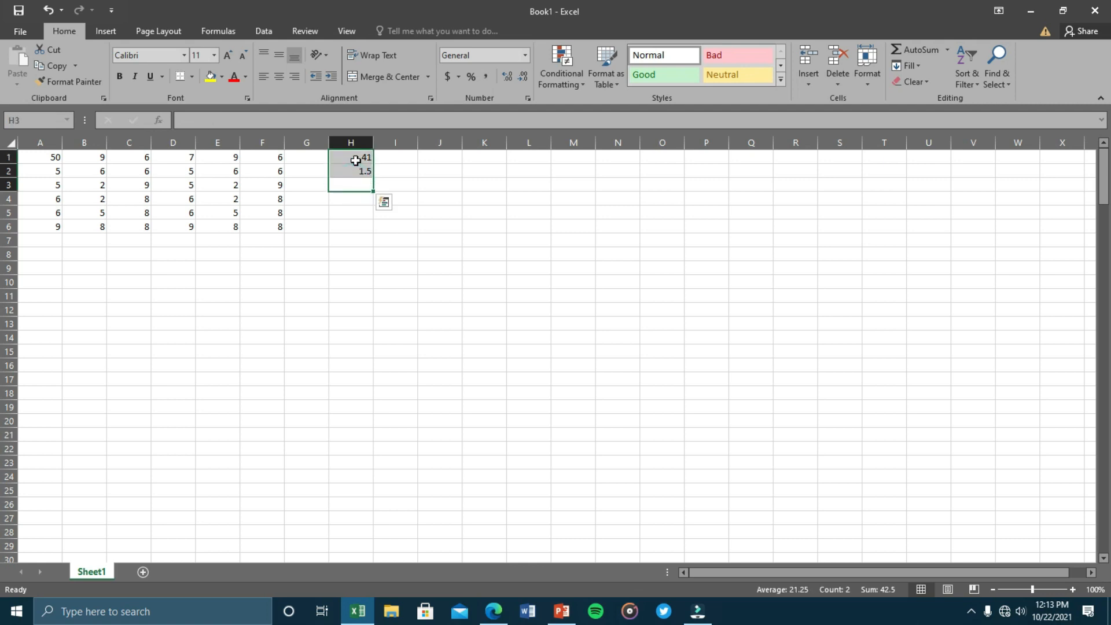
pyautogui.click(342, 277)
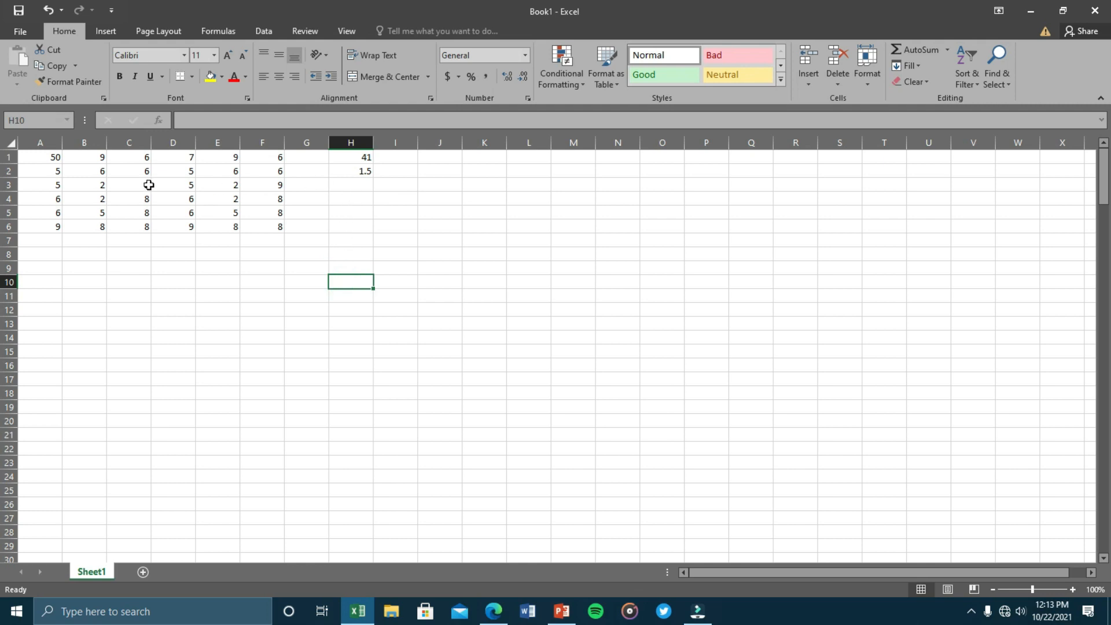
pyautogui.click(356, 199)
# Enter =C4*F4 in H4, showing 64, and select row 6's numbers A6:F6.
pyautogui.write('=')
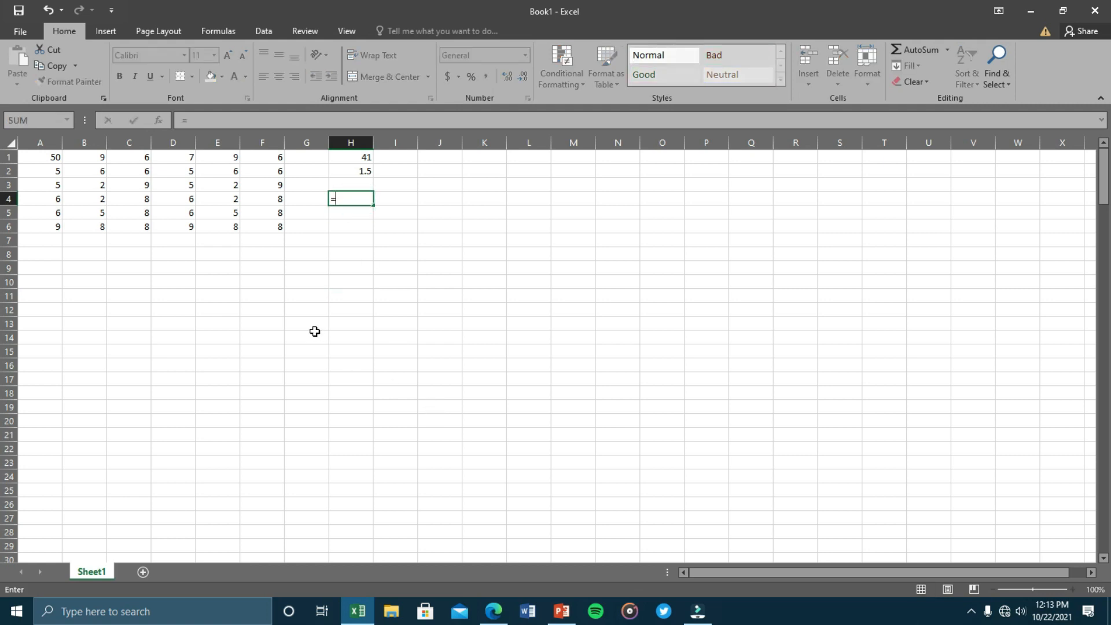
pyautogui.click(124, 199)
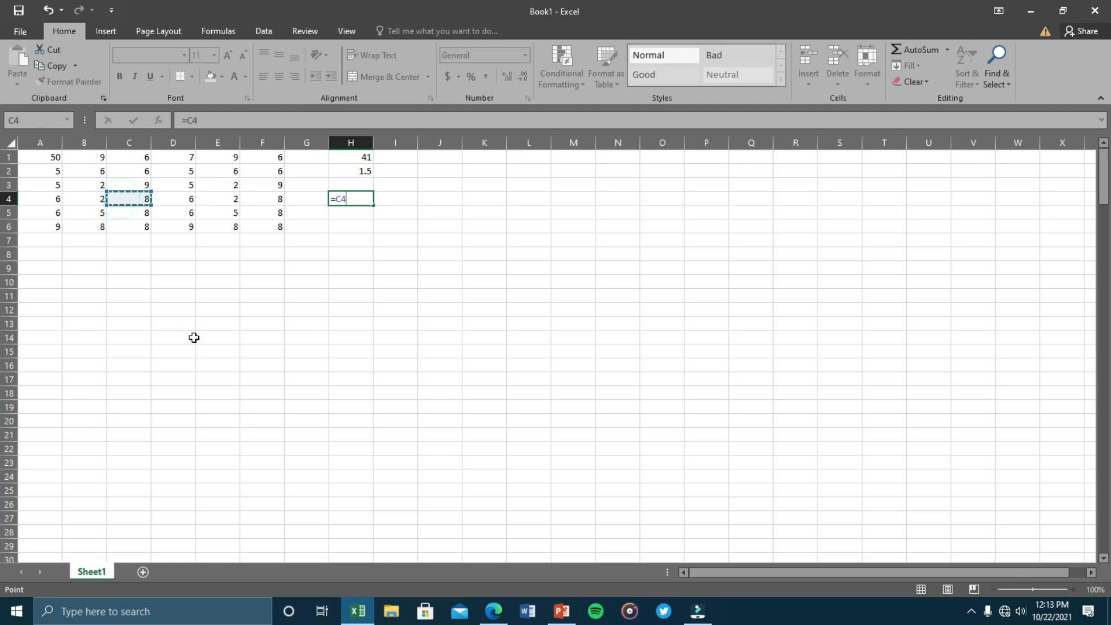
pyautogui.write('*')
pyautogui.click(257, 201)
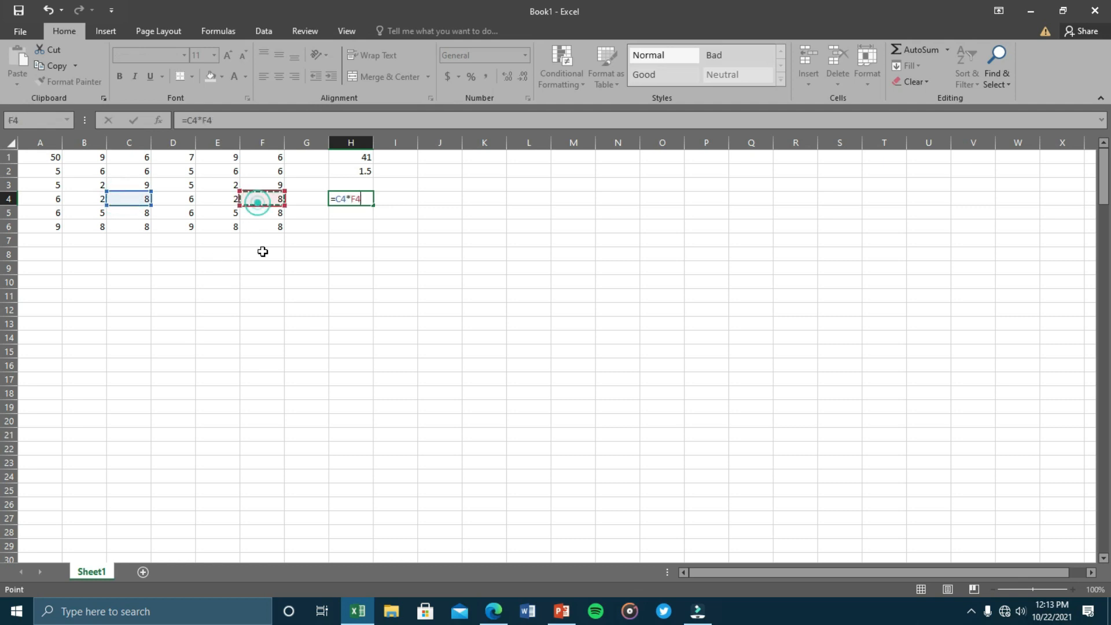
pyautogui.press('Return')
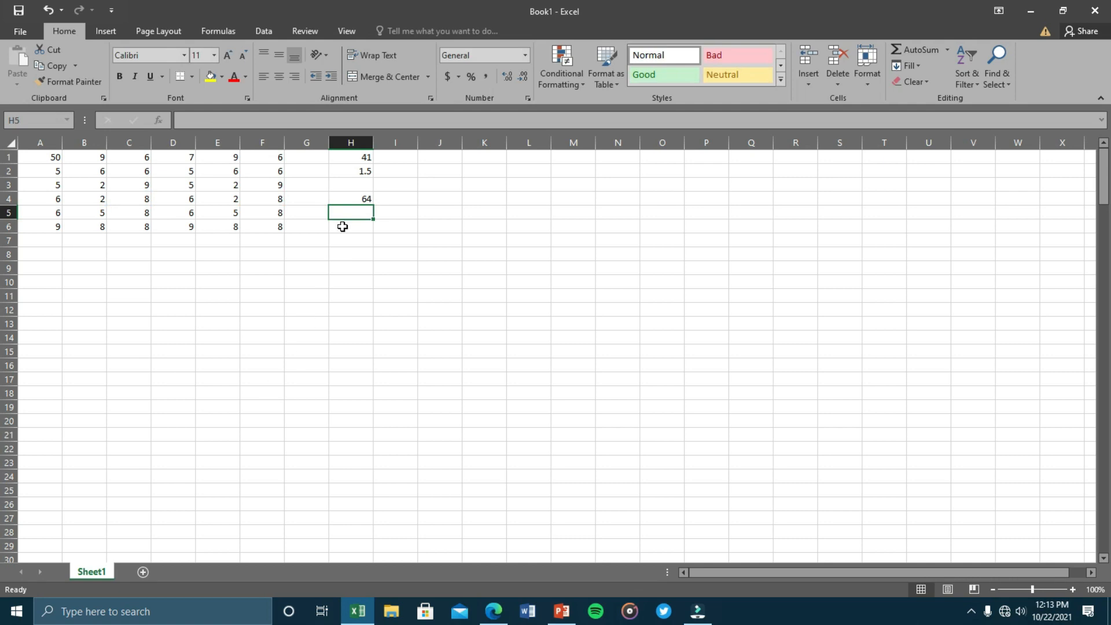
pyautogui.click(361, 199)
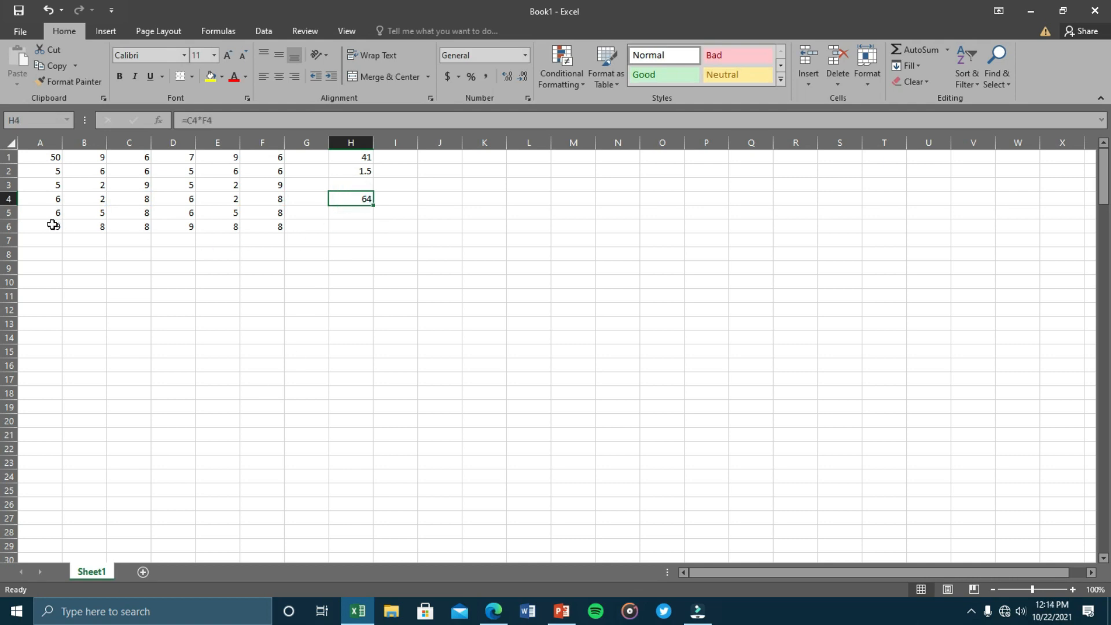
pyautogui.moveTo(47, 224); pyautogui.dragTo(267, 226)
pyautogui.click(335, 227)
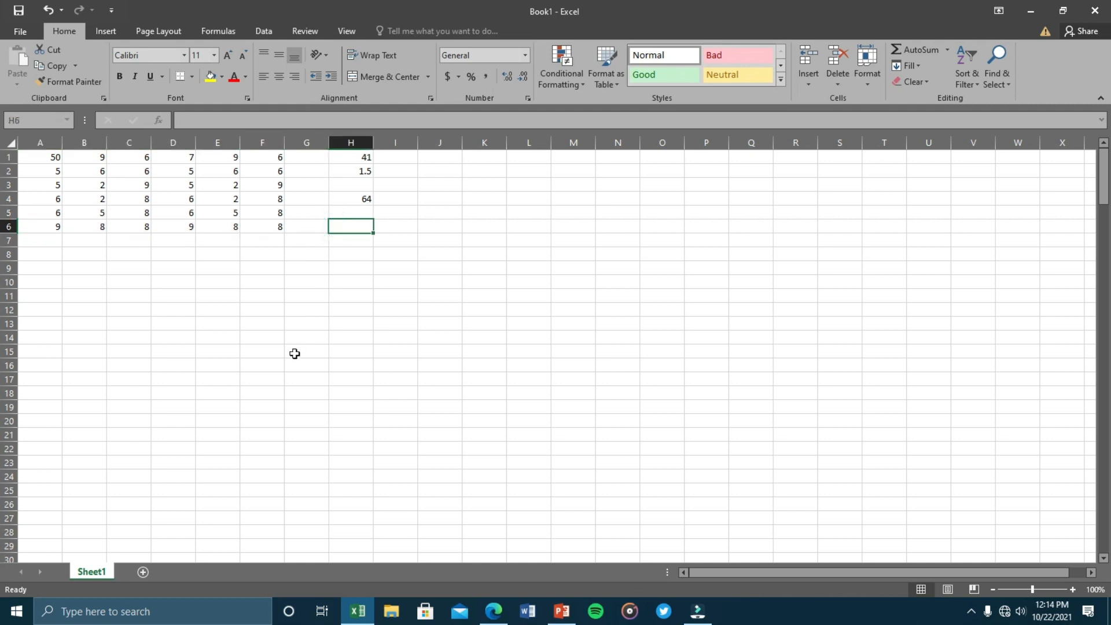
# Start an A6*B6*C6 multiplication in H6, then cancel it.
pyautogui.write('=')
pyautogui.click(56, 225)
pyautogui.write('*')
pyautogui.click(86, 225)
pyautogui.write('*')
pyautogui.click(118, 226)
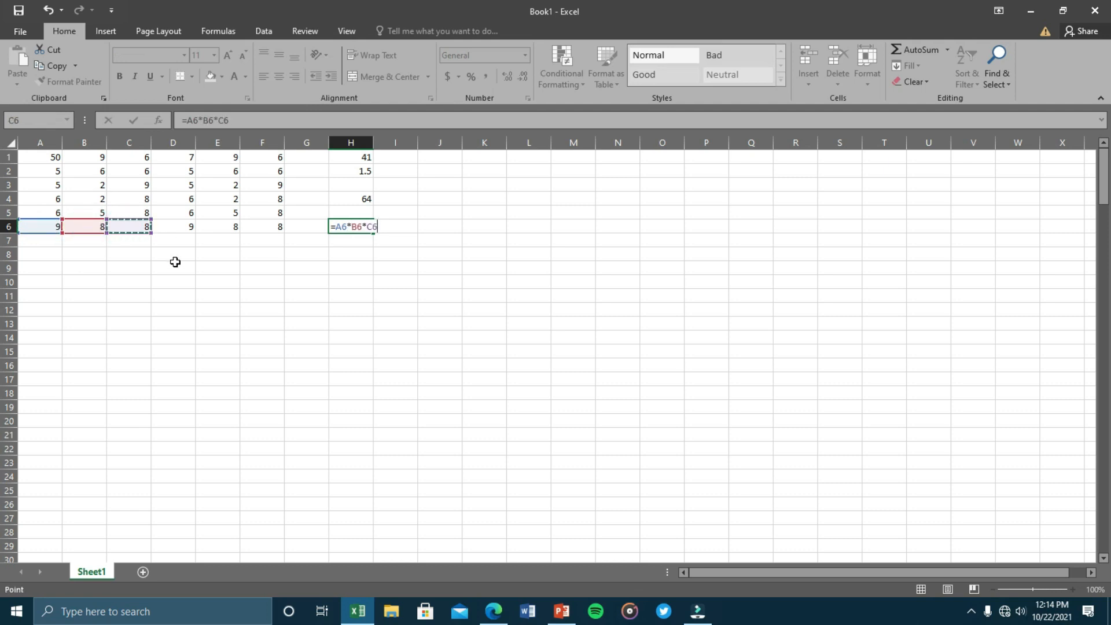
pyautogui.press('BackSpace')
pyautogui.press('BackSpace')
pyautogui.press('BackSpace')
pyautogui.press('BackSpace')
pyautogui.press('BackSpace')
pyautogui.press('BackSpace')
pyautogui.press('BackSpace')
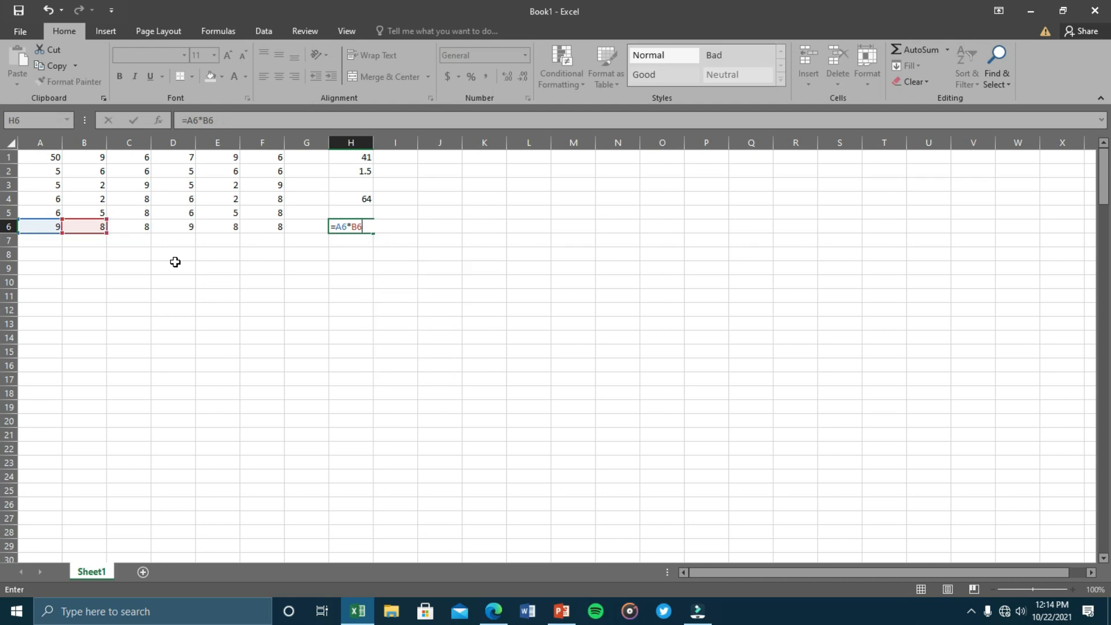
pyautogui.press('Escape')
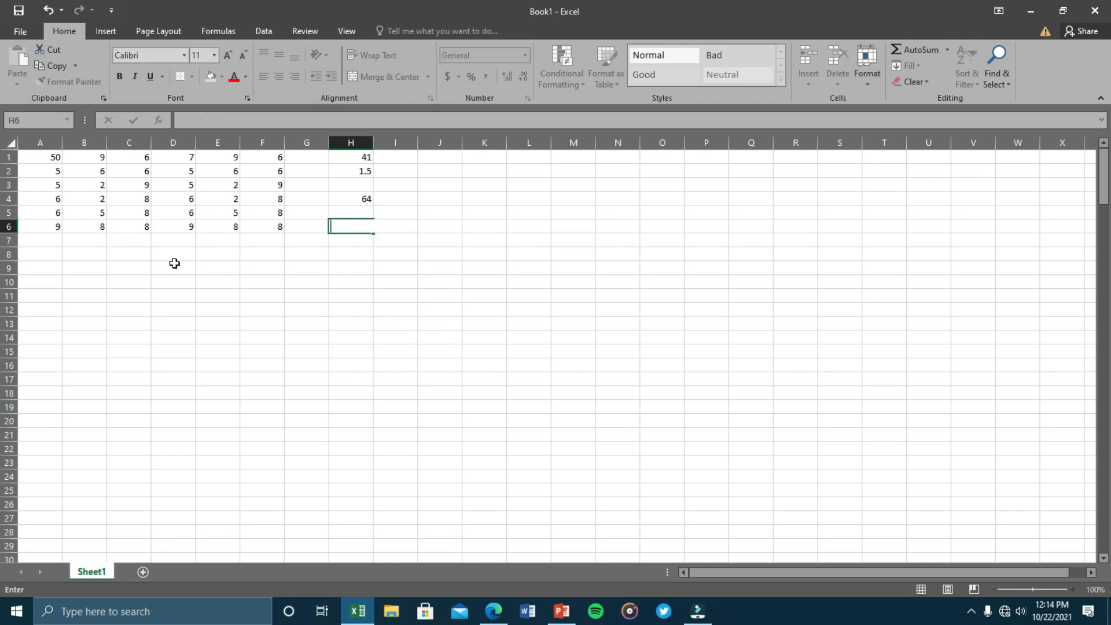
pyautogui.click(311, 270)
# Enter =PRODUCT(A6:F6) in H6, giving 331776.
pyautogui.click(353, 227)
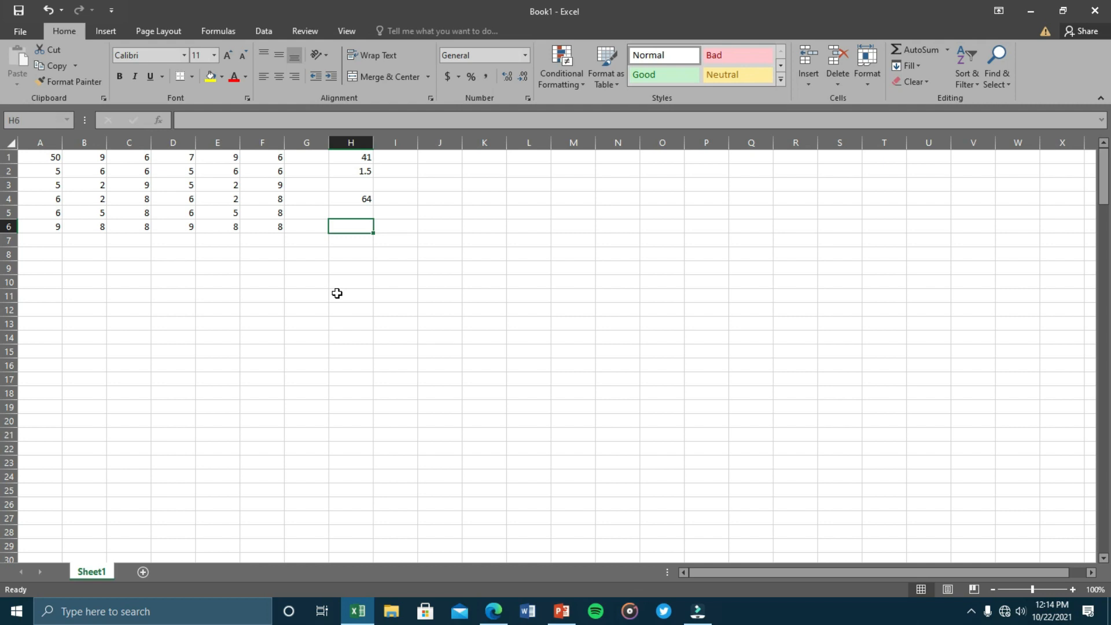
pyautogui.write('=')
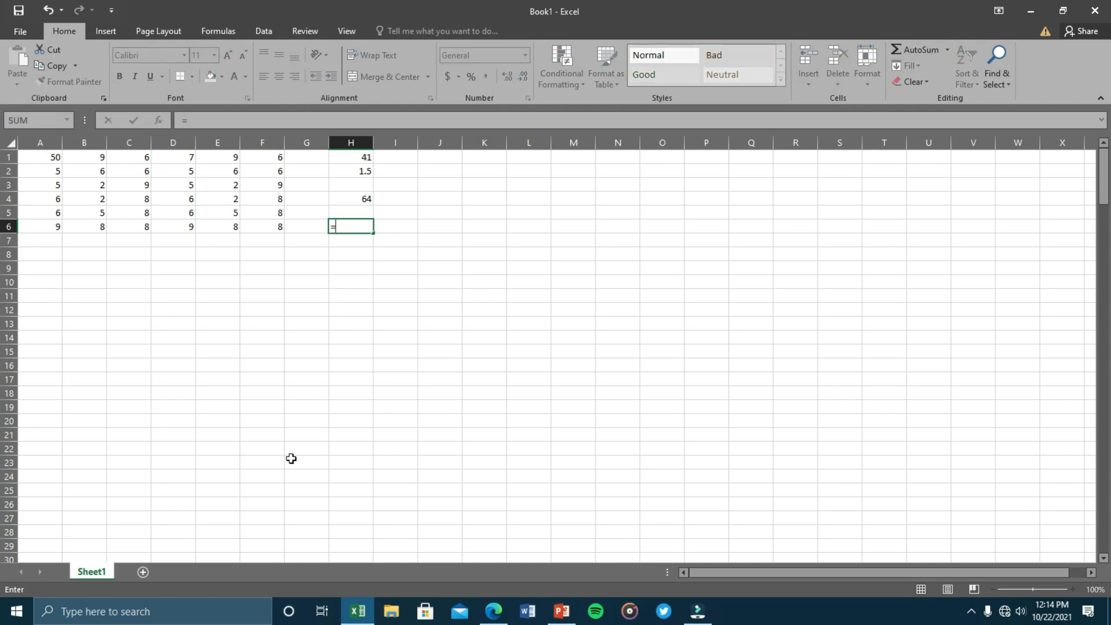
pyautogui.write('p')
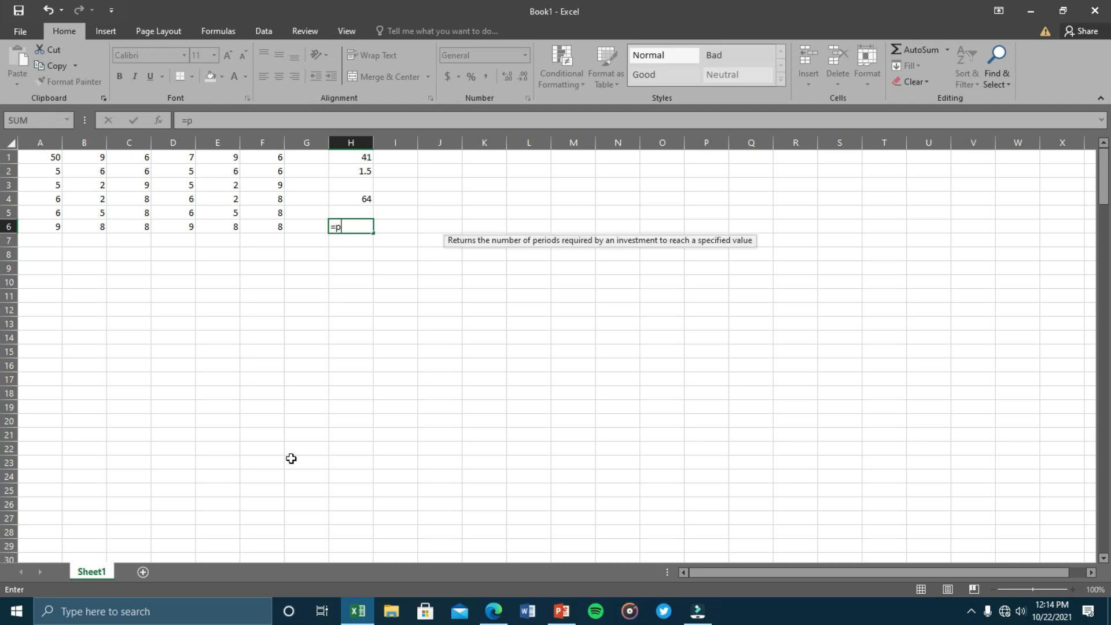
pyautogui.write('roduct(')
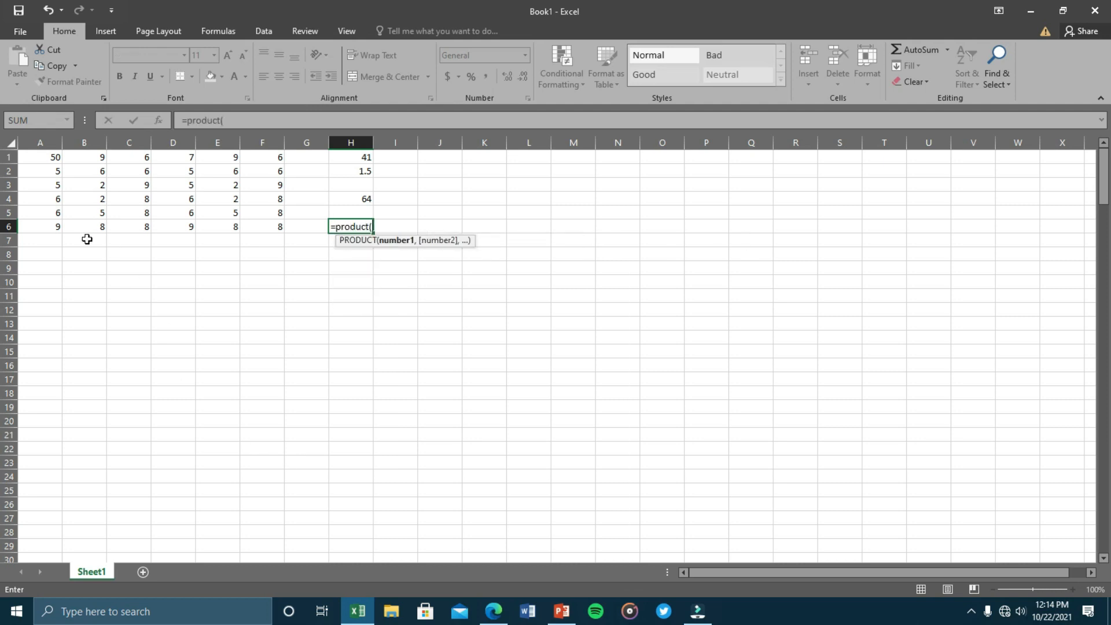
pyautogui.click(42, 228)
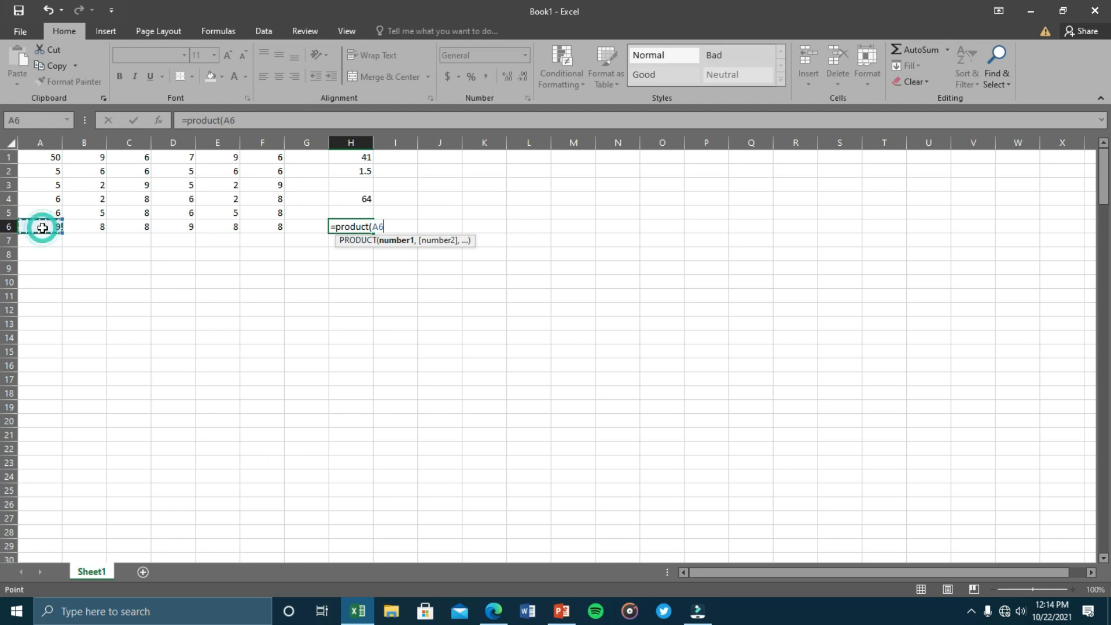
pyautogui.press('F8')
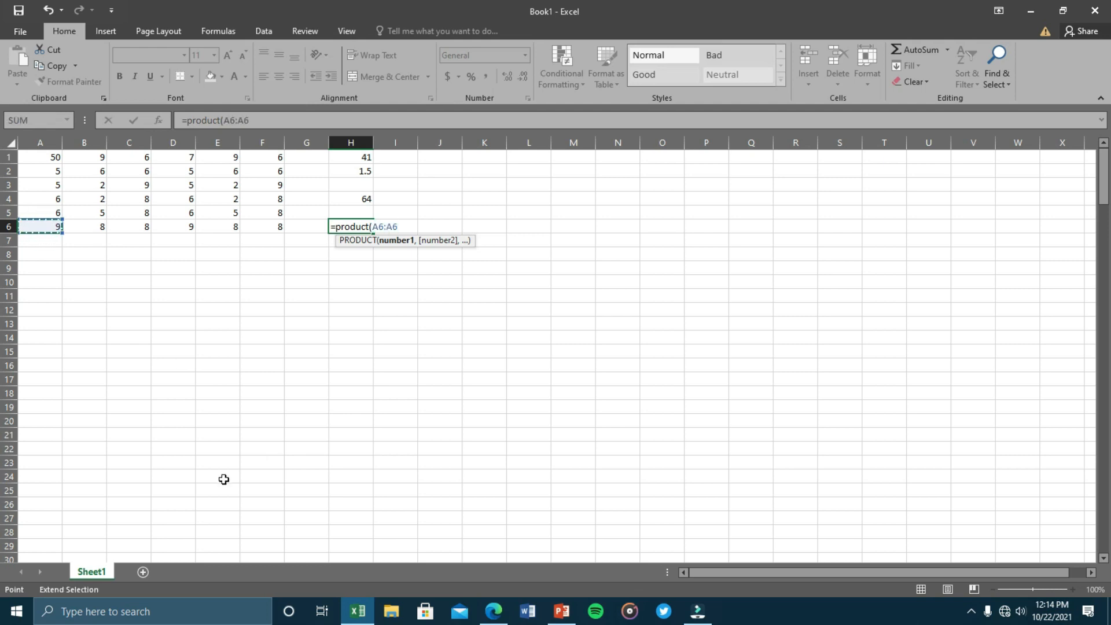
pyautogui.click(269, 226)
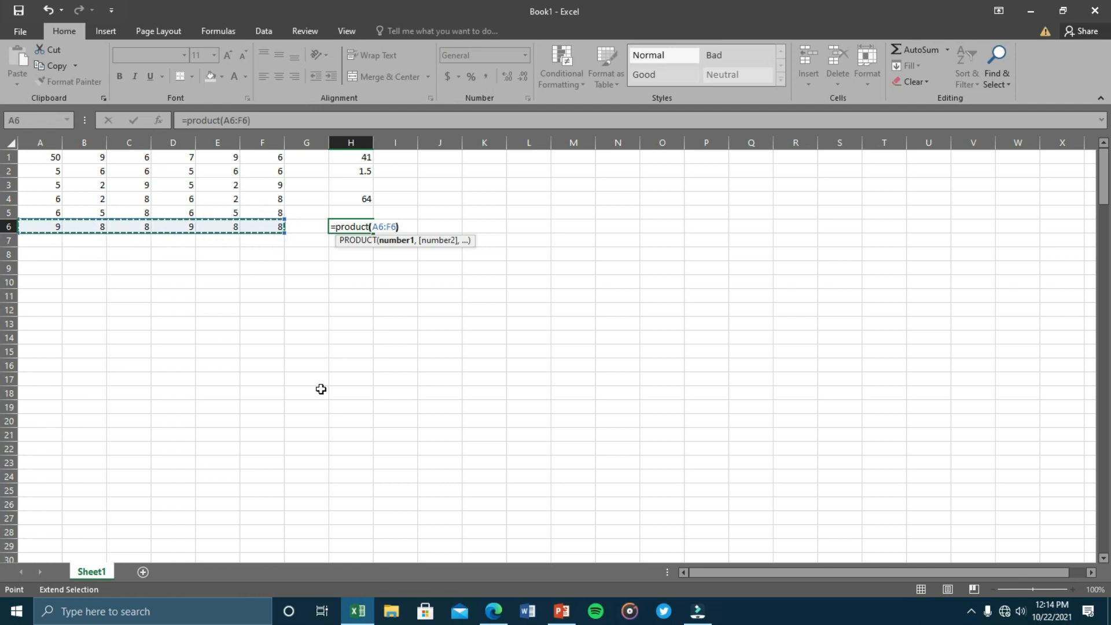
pyautogui.write(')')
pyautogui.press('Return')
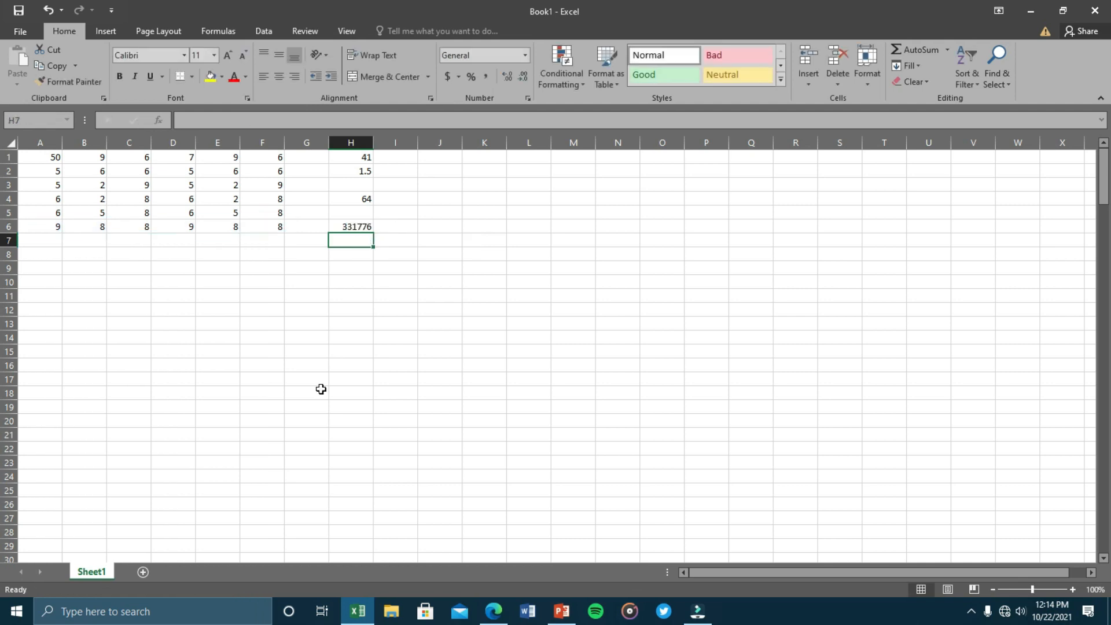
pyautogui.click(359, 228)
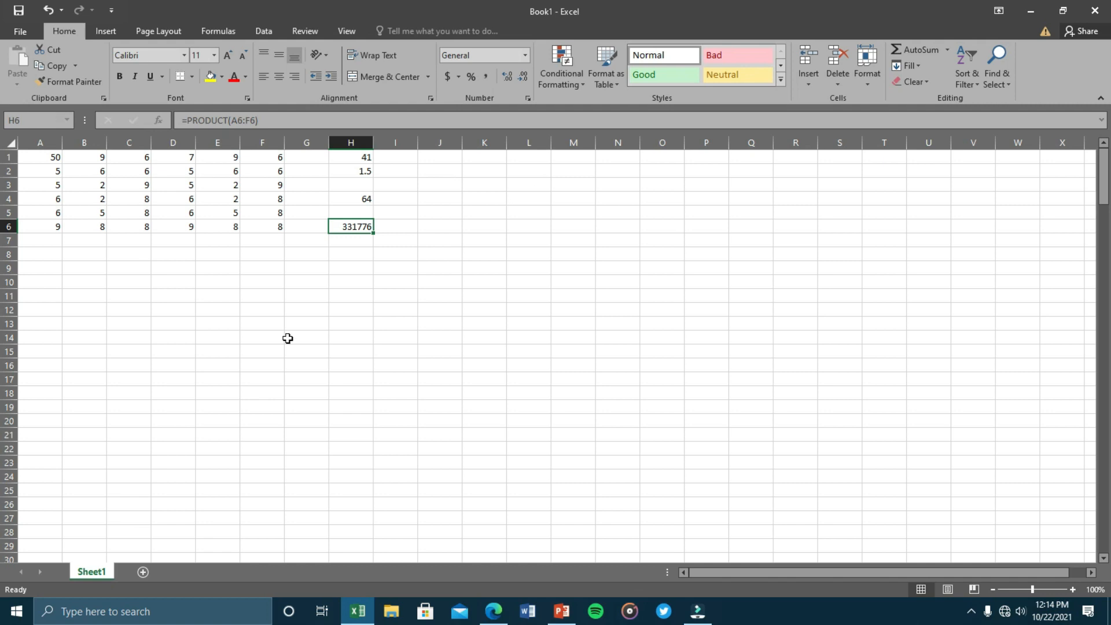
# Add four new blank worksheets to the workbook.
pyautogui.click(144, 572)
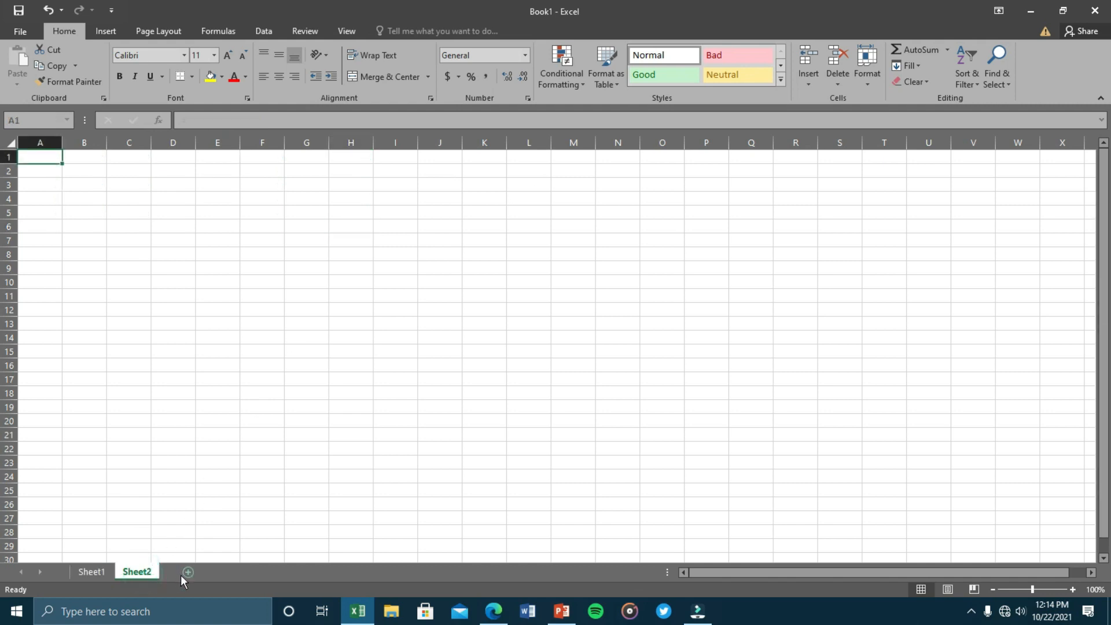
pyautogui.click(181, 573)
pyautogui.click(242, 574)
pyautogui.click(278, 573)
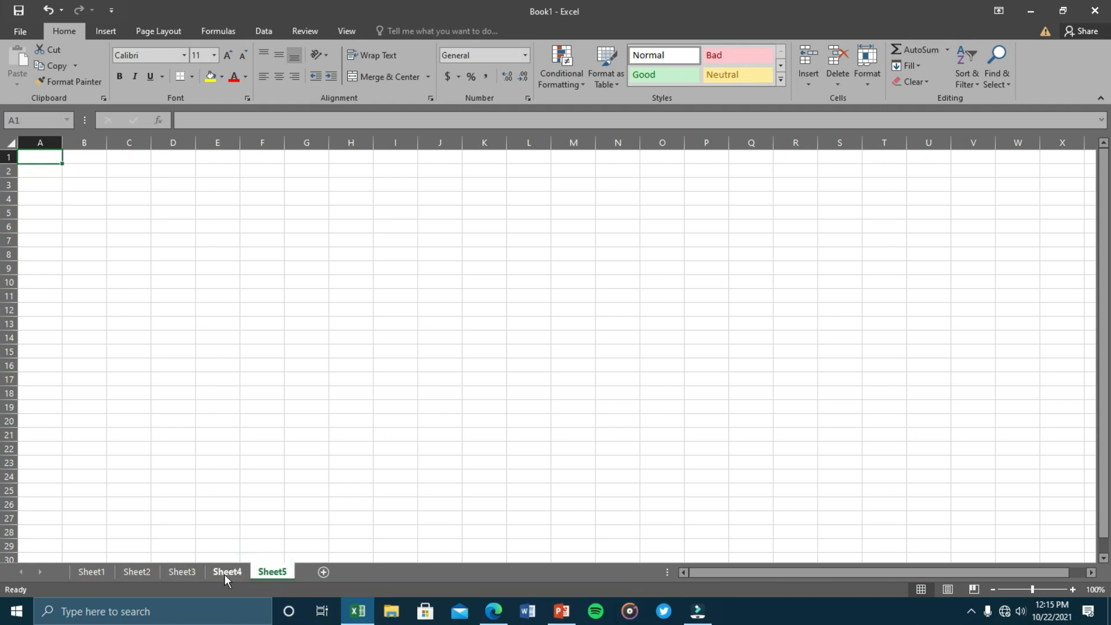
# Rename the first three sheets lesson1, lesson2 and lesson3.
pyautogui.click(100, 568)
pyautogui.doubleClick(102, 573)
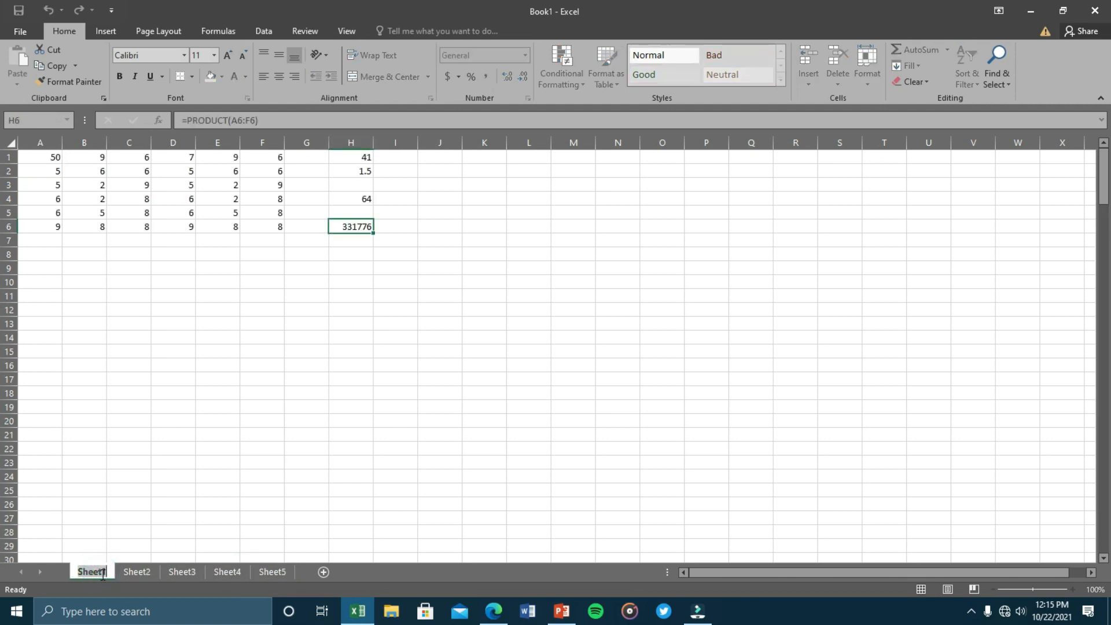
pyautogui.write('less')
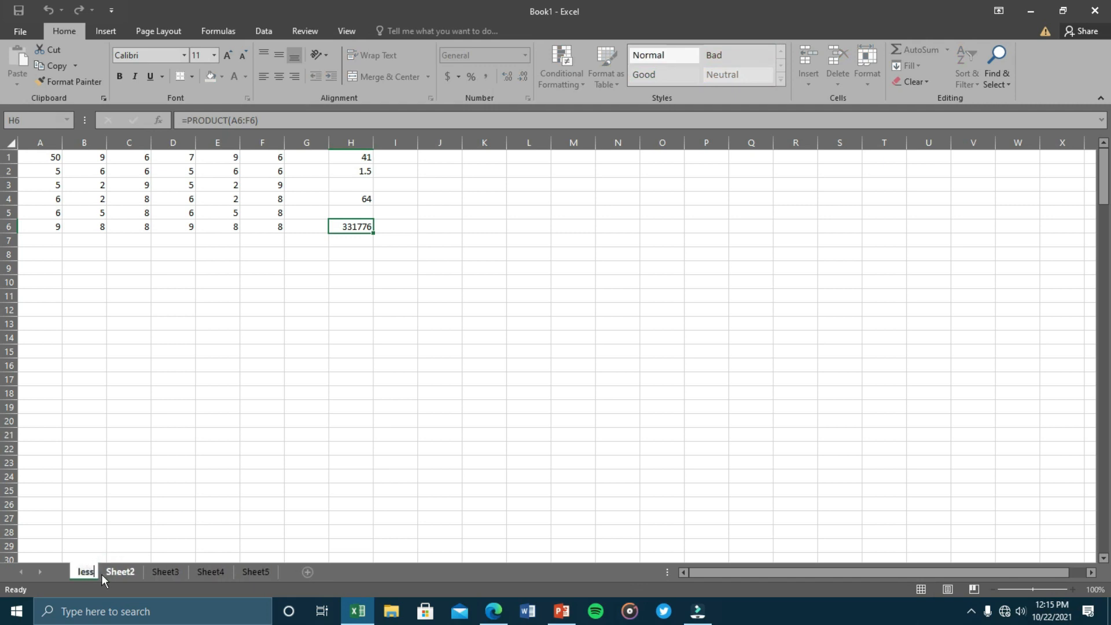
pyautogui.write('on1')
pyautogui.press('Return')
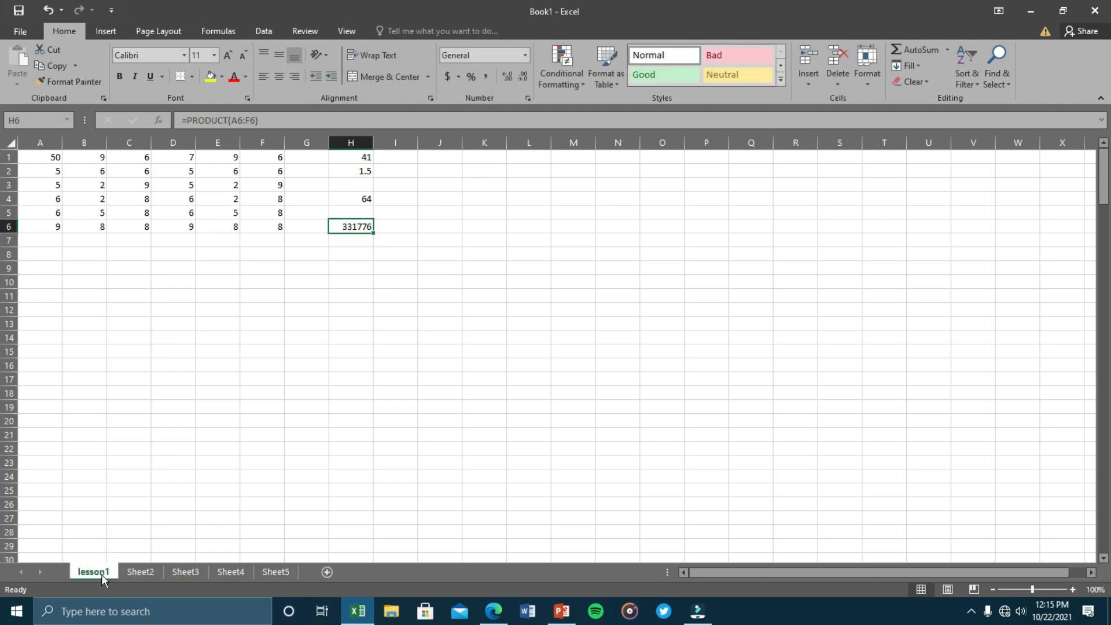
pyautogui.click(129, 572)
pyautogui.doubleClick(135, 569)
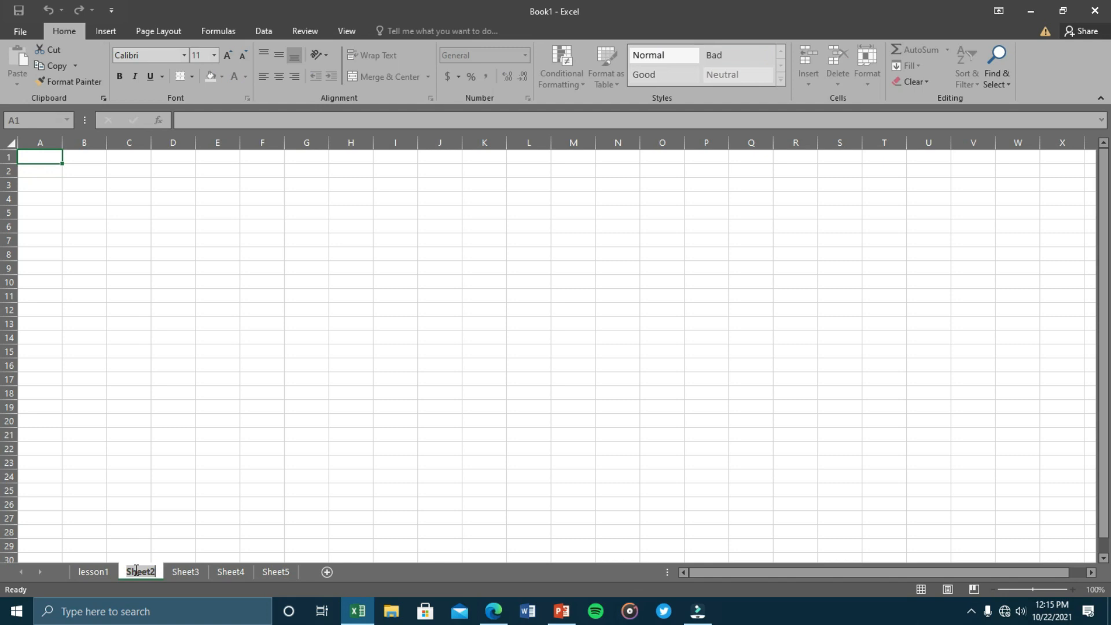
pyautogui.write('lesson2')
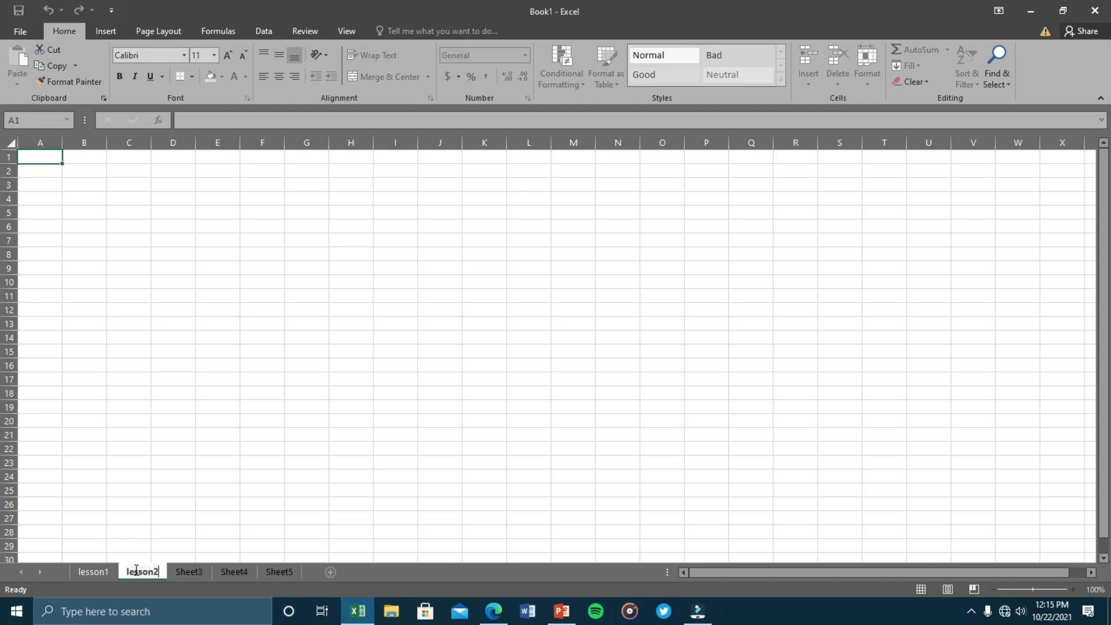
pyautogui.press('Return')
pyautogui.rightClick(187, 574)
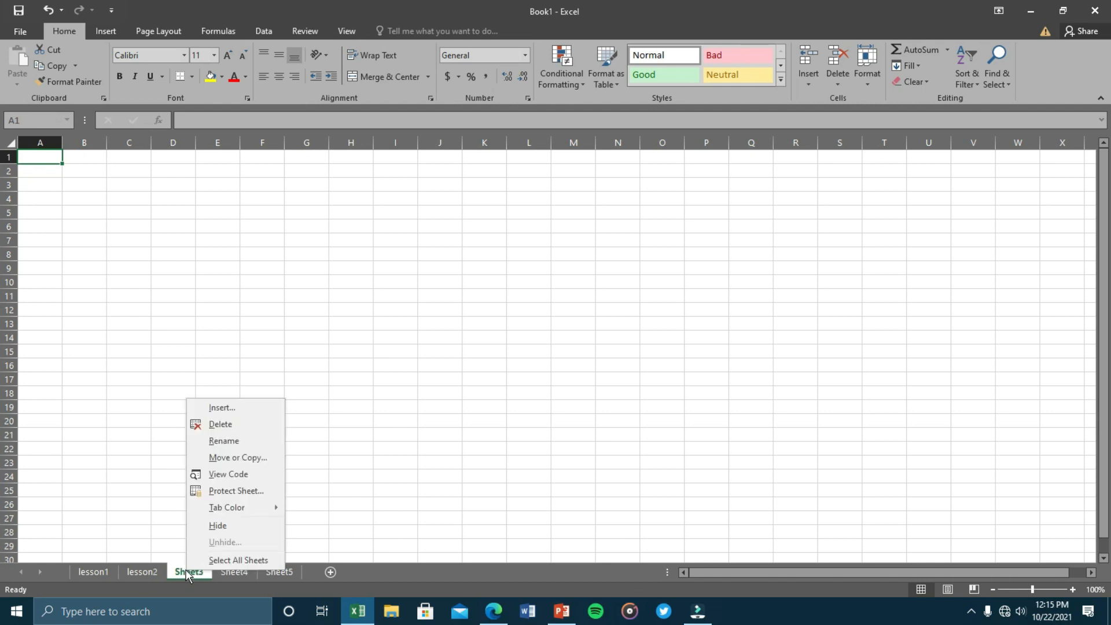
pyautogui.click(229, 443)
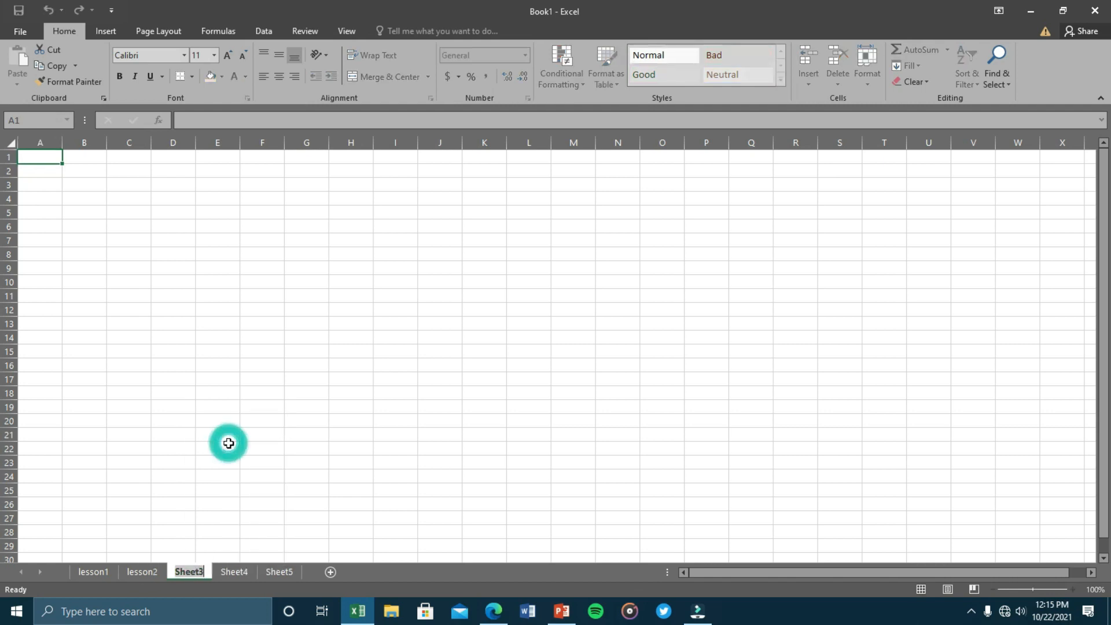
pyautogui.write('lee')
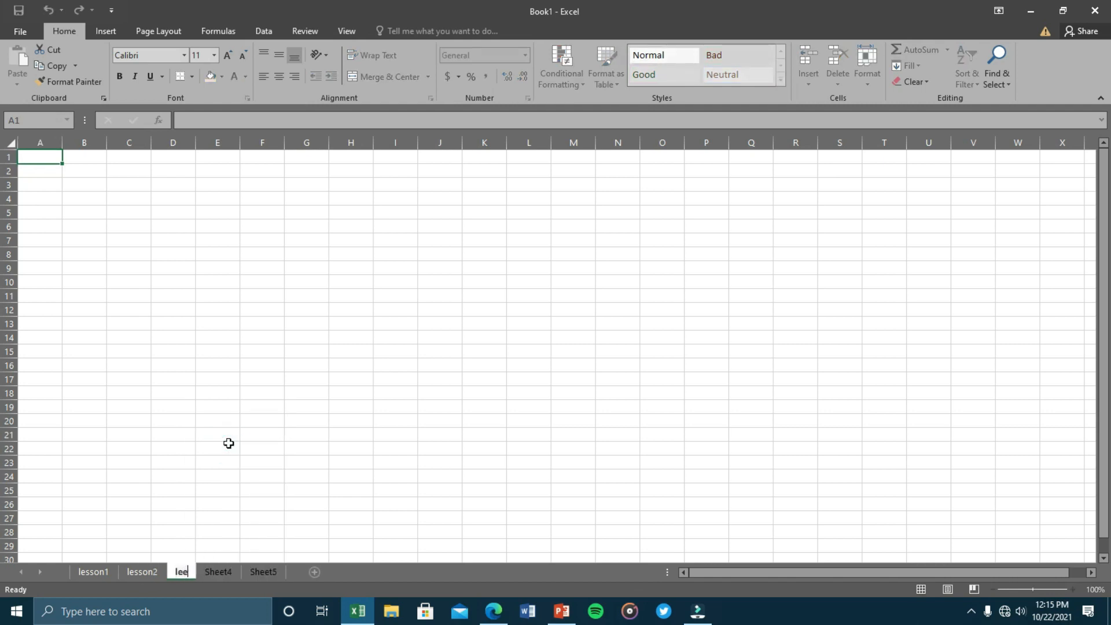
pyautogui.write('son')
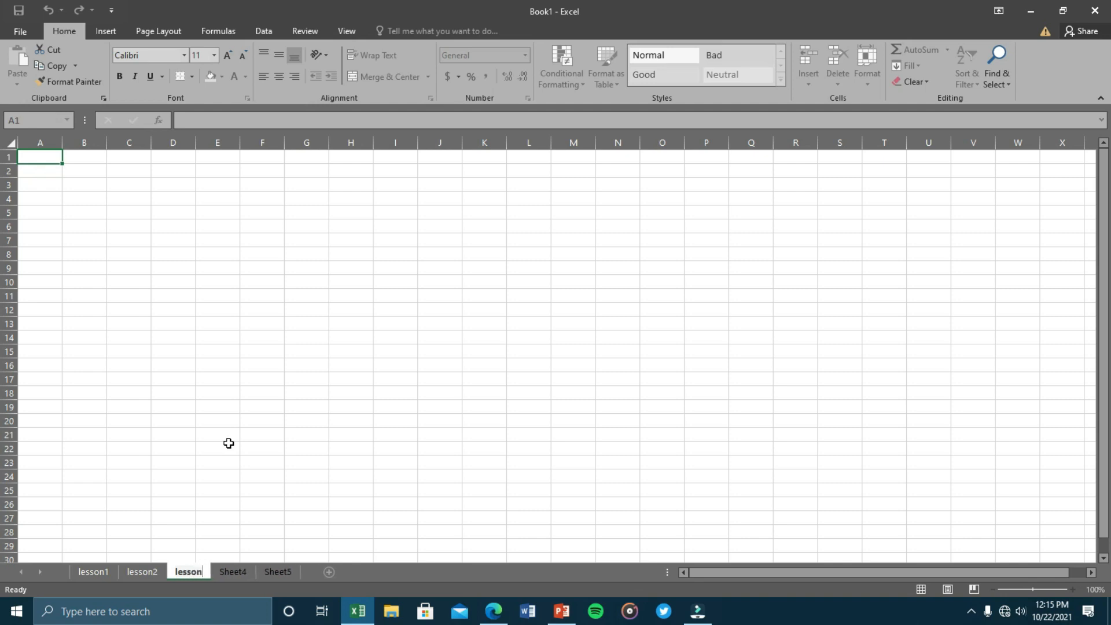
pyautogui.write('3')
pyautogui.press('Return')
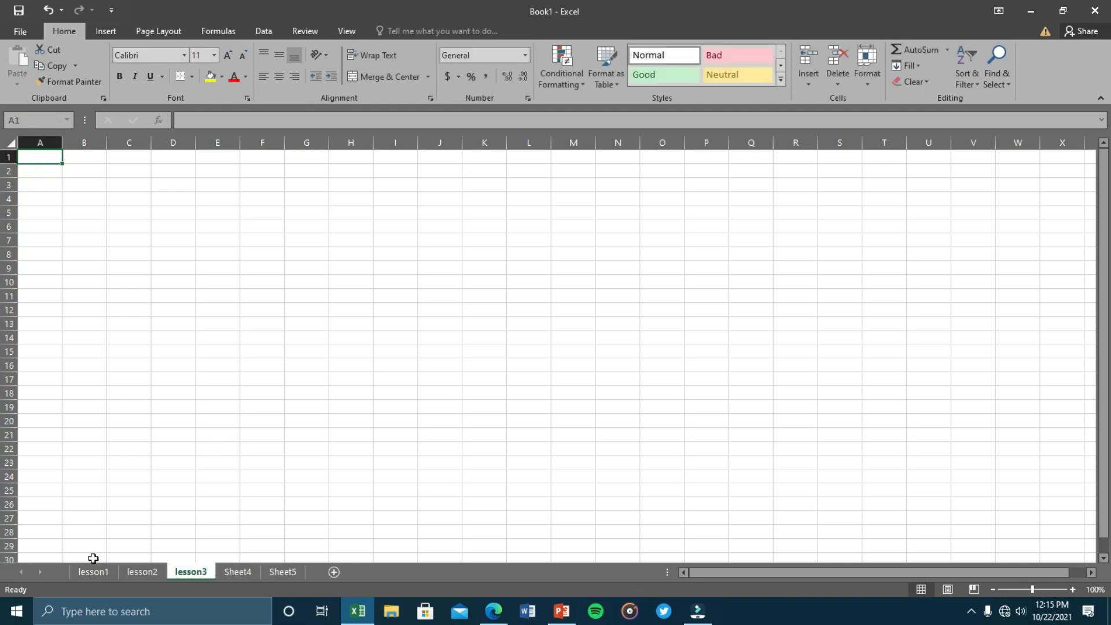
# Delete the lesson3, lesson2 and Sheet5 sheets, returning to lesson1.
pyautogui.click(98, 577)
pyautogui.rightClick(199, 573)
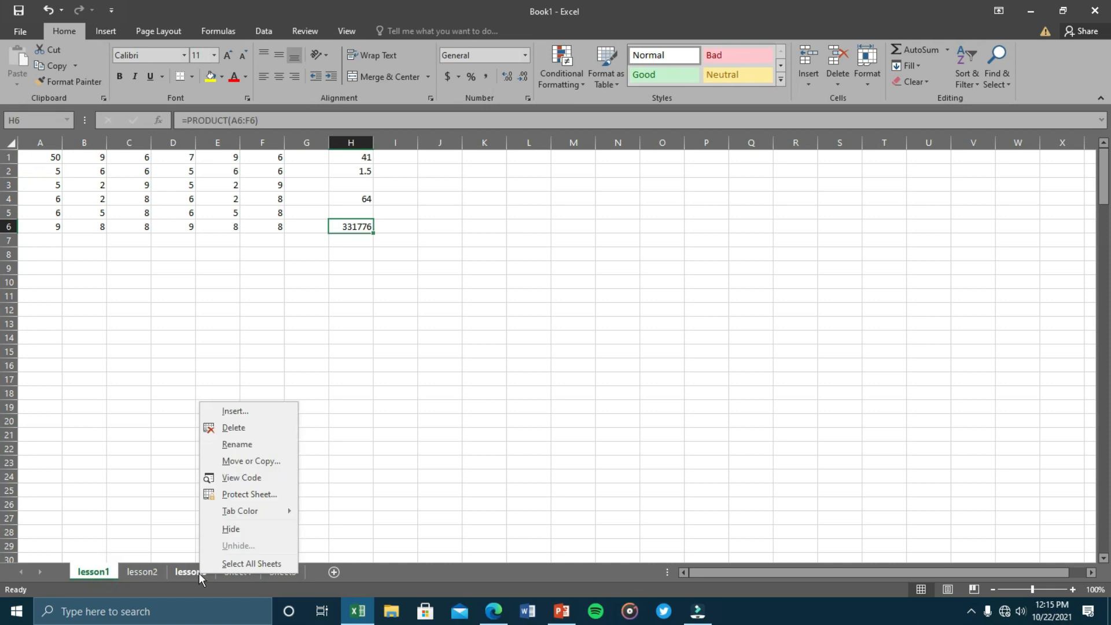
pyautogui.click(234, 428)
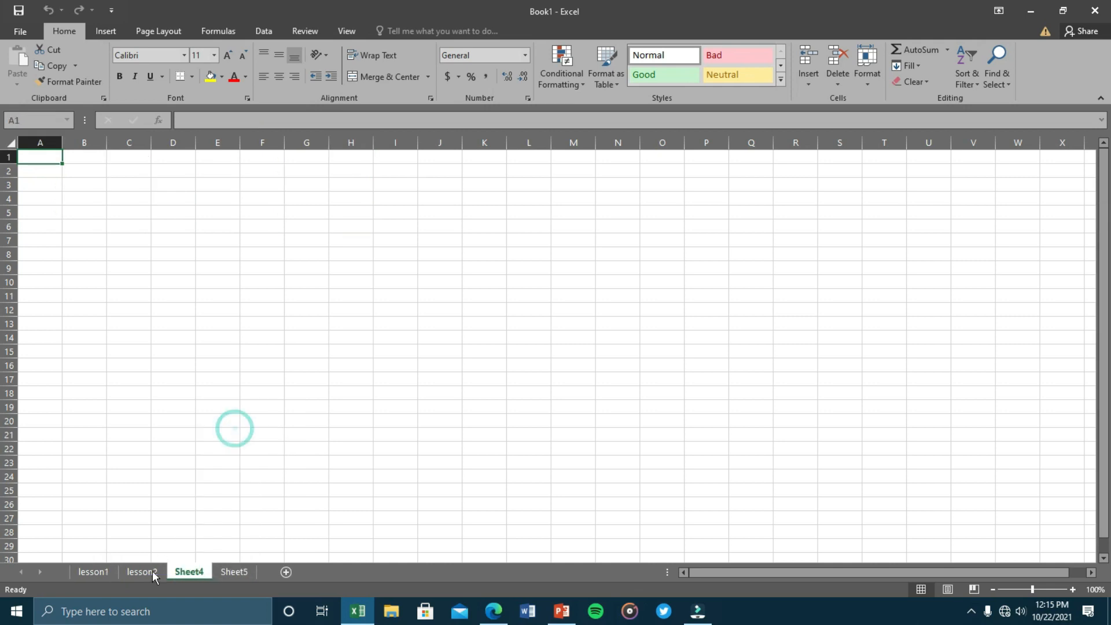
pyautogui.rightClick(150, 574)
pyautogui.click(170, 429)
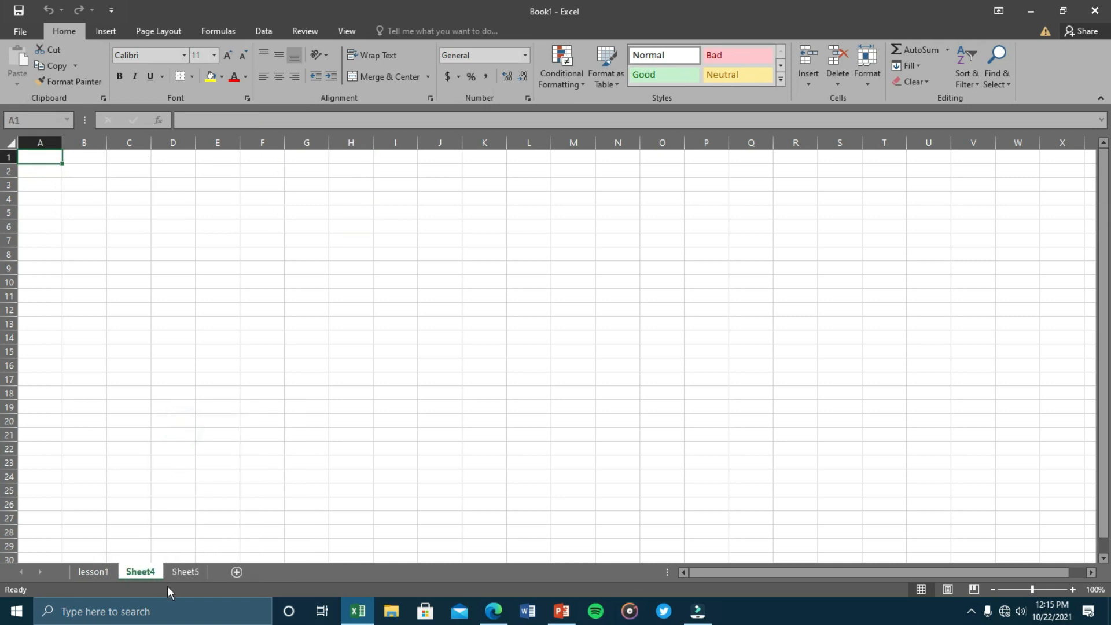
pyautogui.rightClick(175, 577)
pyautogui.click(207, 431)
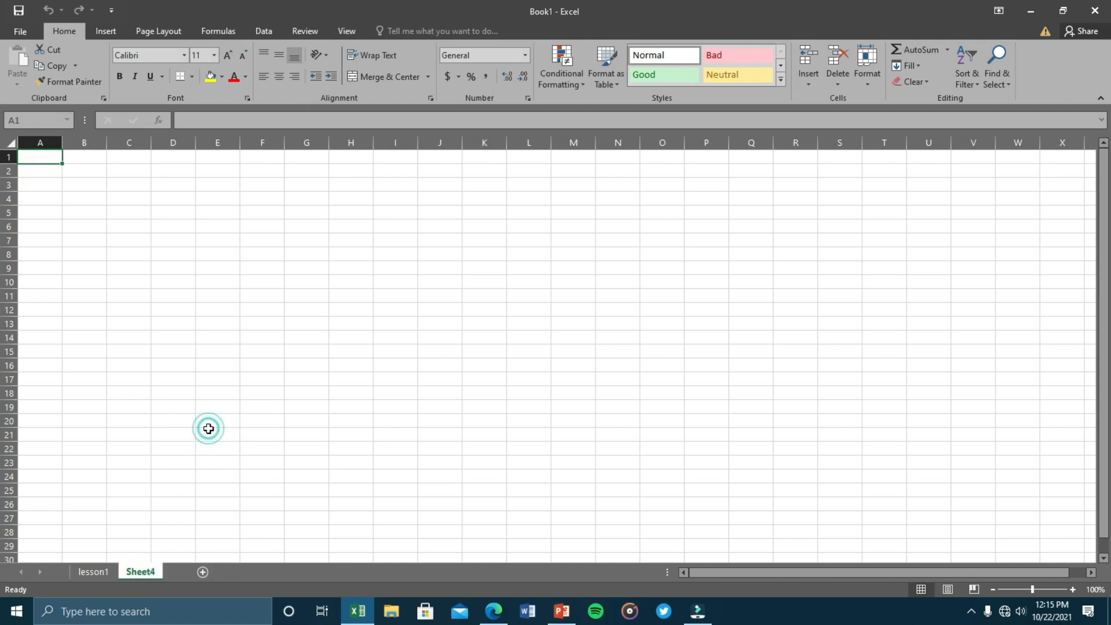
pyautogui.click(92, 573)
pyautogui.click(452, 313)
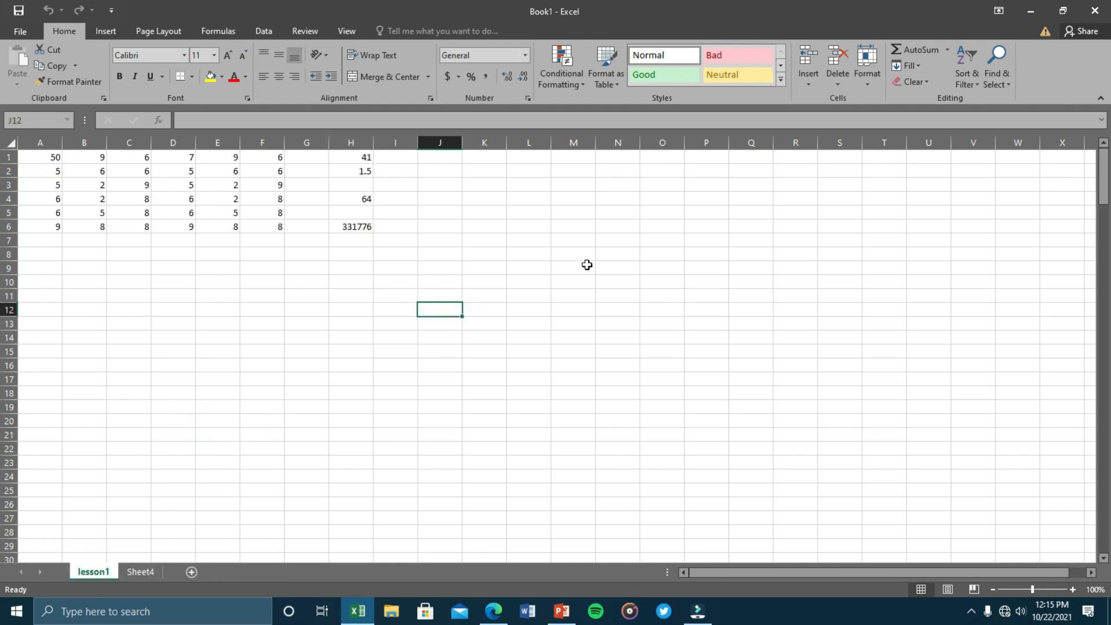
pyautogui.moveTo(45, 157); pyautogui.dragTo(410, 243)
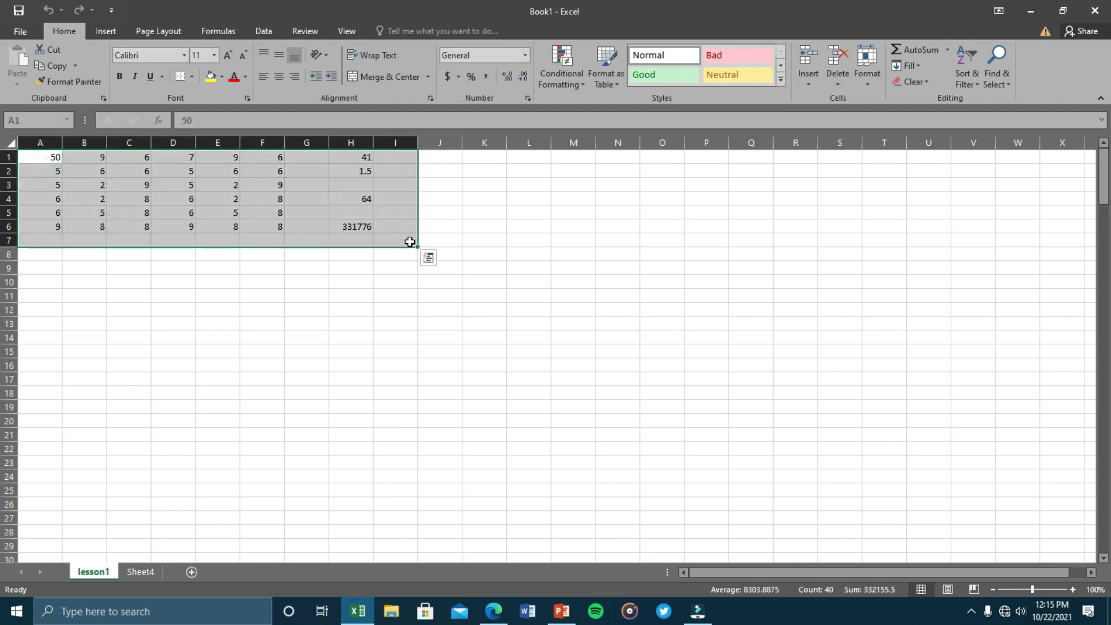
pyautogui.click(446, 338)
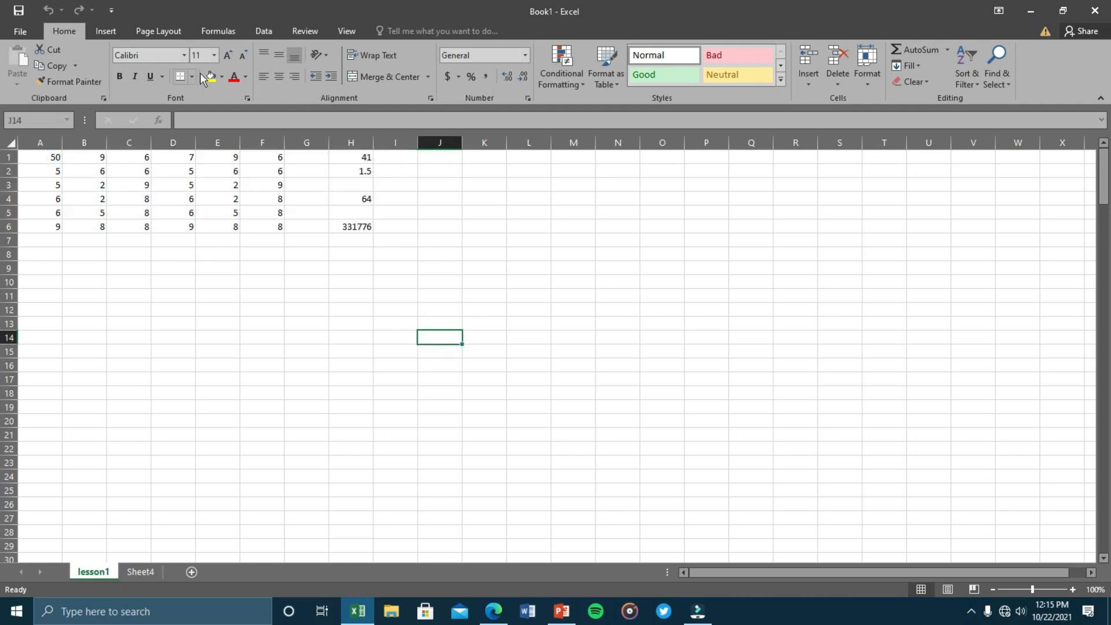
pyautogui.click(215, 33)
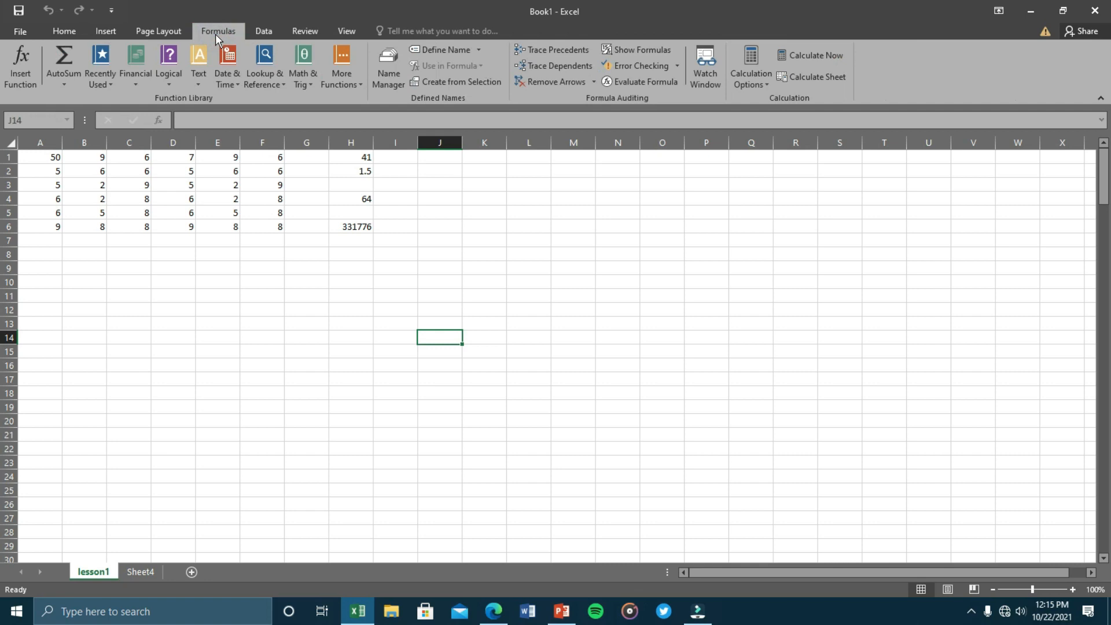
pyautogui.click(655, 53)
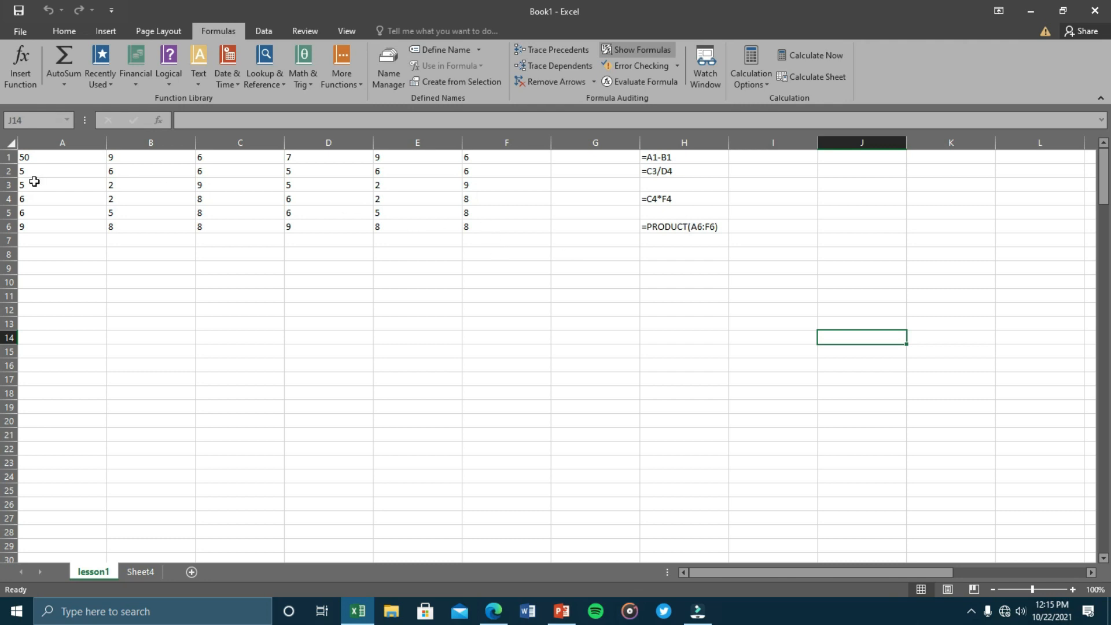
pyautogui.moveTo(24, 157); pyautogui.dragTo(499, 252)
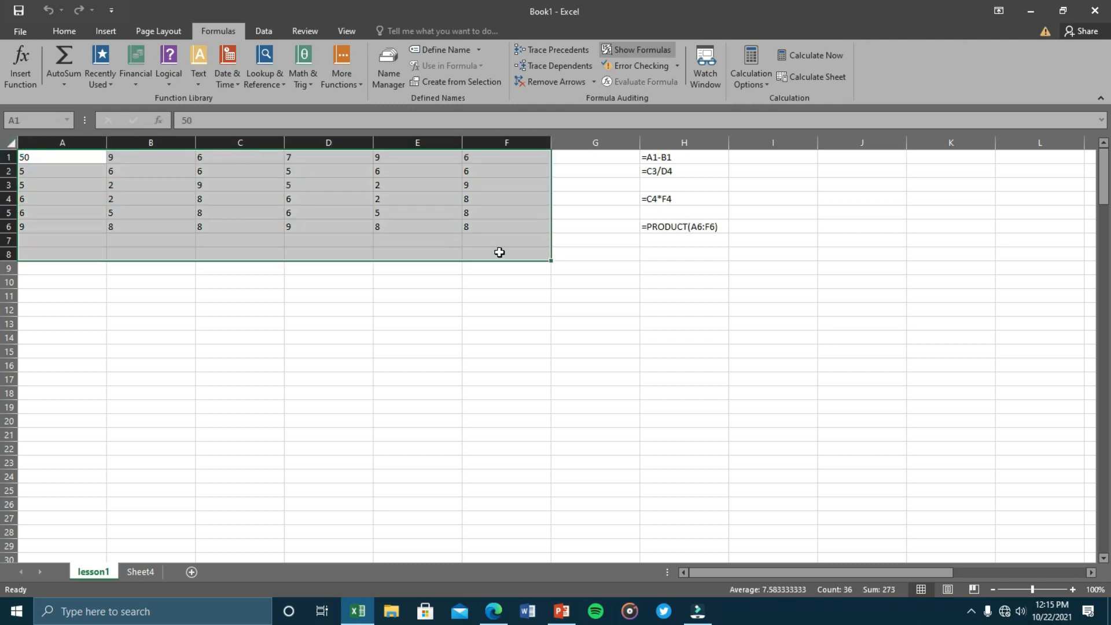
pyautogui.click(628, 49)
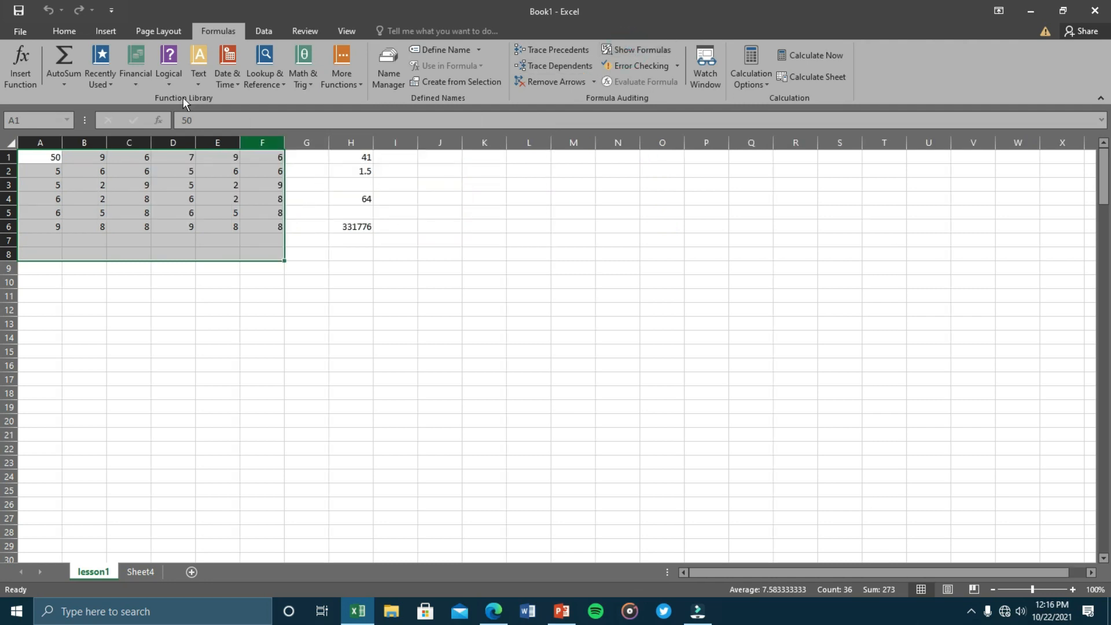
pyautogui.click(61, 34)
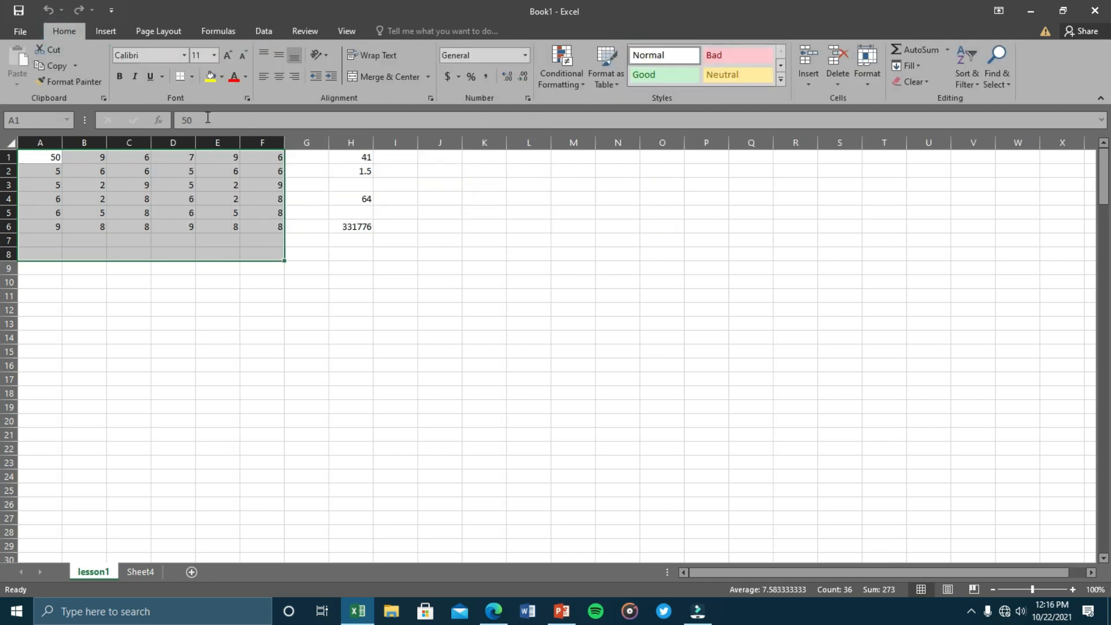
# Review the grid by selecting the H1:H6 results and the row 5 and 6 numbers.
pyautogui.click(336, 296)
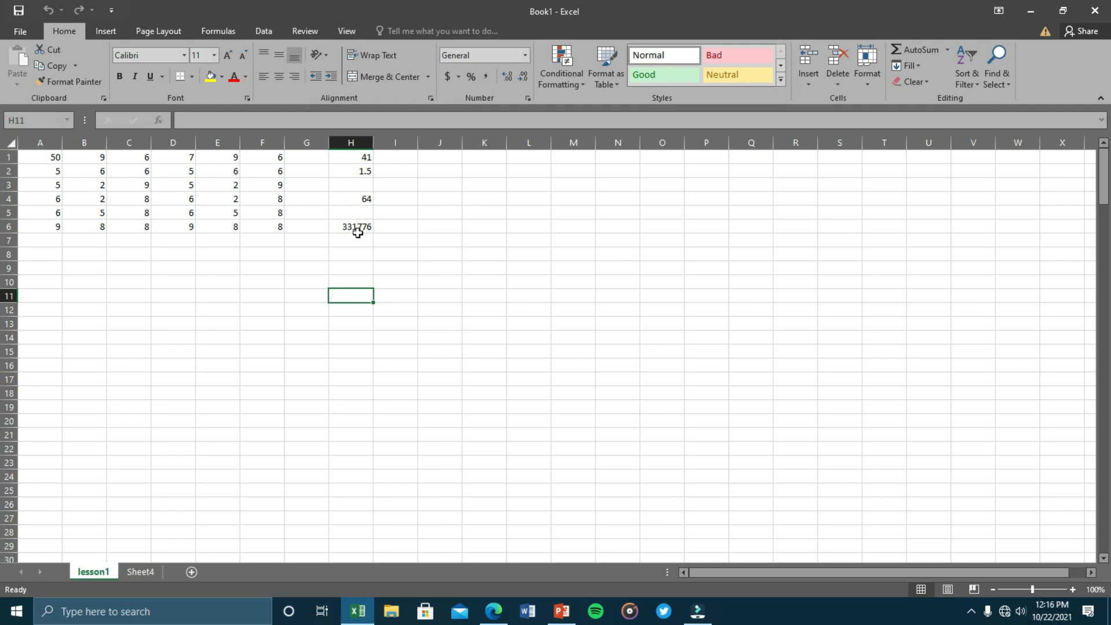
pyautogui.moveTo(358, 230); pyautogui.dragTo(358, 159)
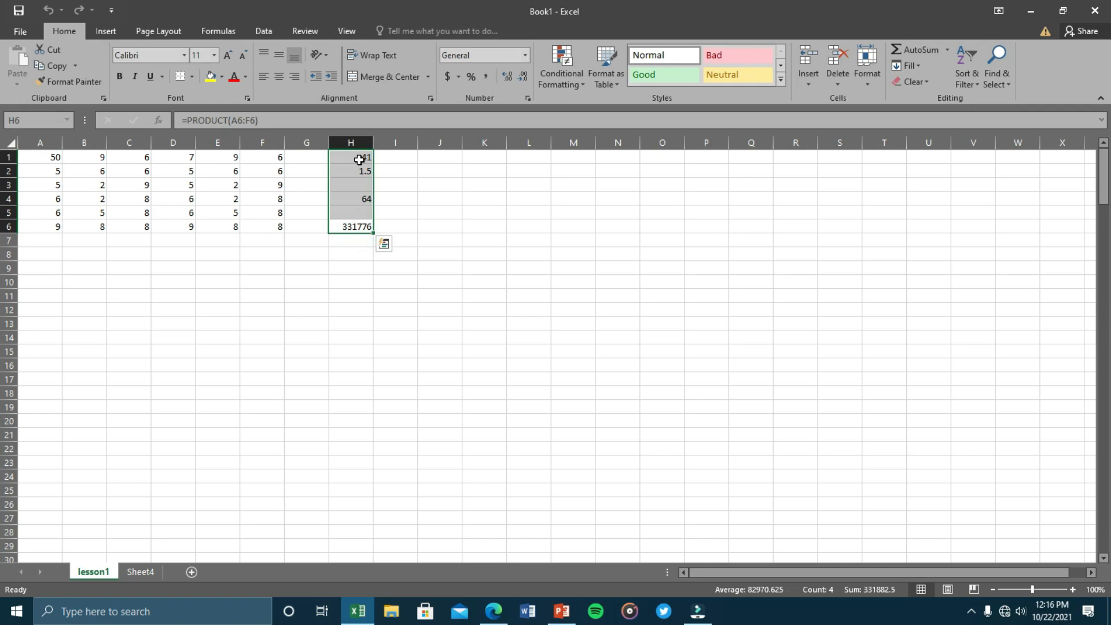
pyautogui.click(340, 251)
pyautogui.moveTo(53, 227); pyautogui.dragTo(265, 222)
pyautogui.click(60, 210)
pyautogui.moveTo(61, 210); pyautogui.dragTo(266, 213)
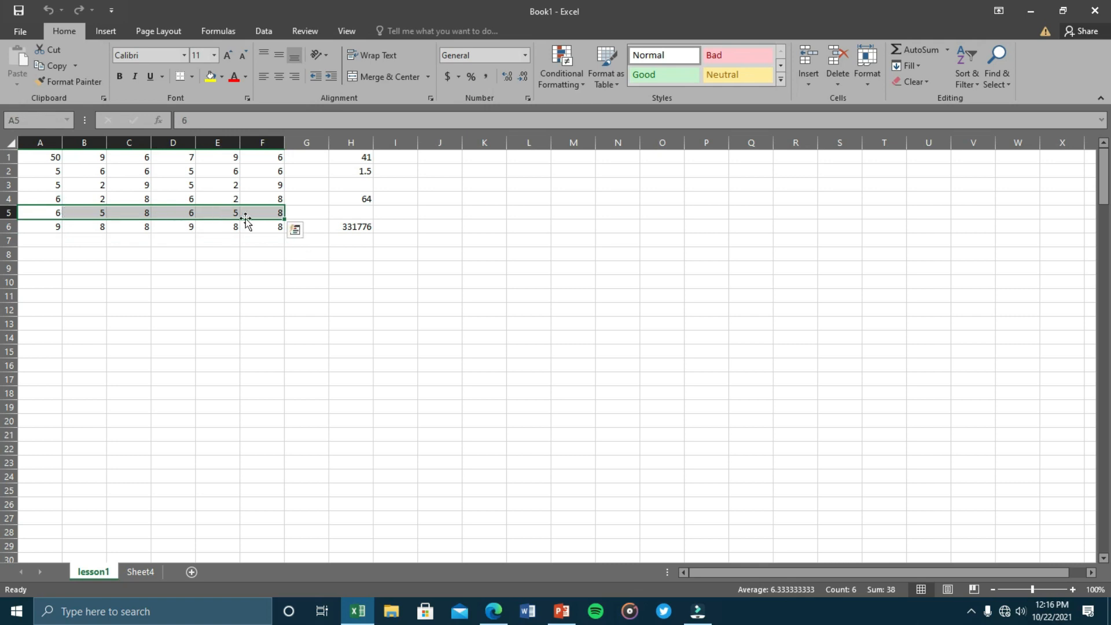
pyautogui.click(242, 282)
pyautogui.moveTo(95, 215); pyautogui.dragTo(264, 212)
# Change A5 to 50, then reselect B5:F5 ahead of the H5 formula.
pyautogui.click(57, 214)
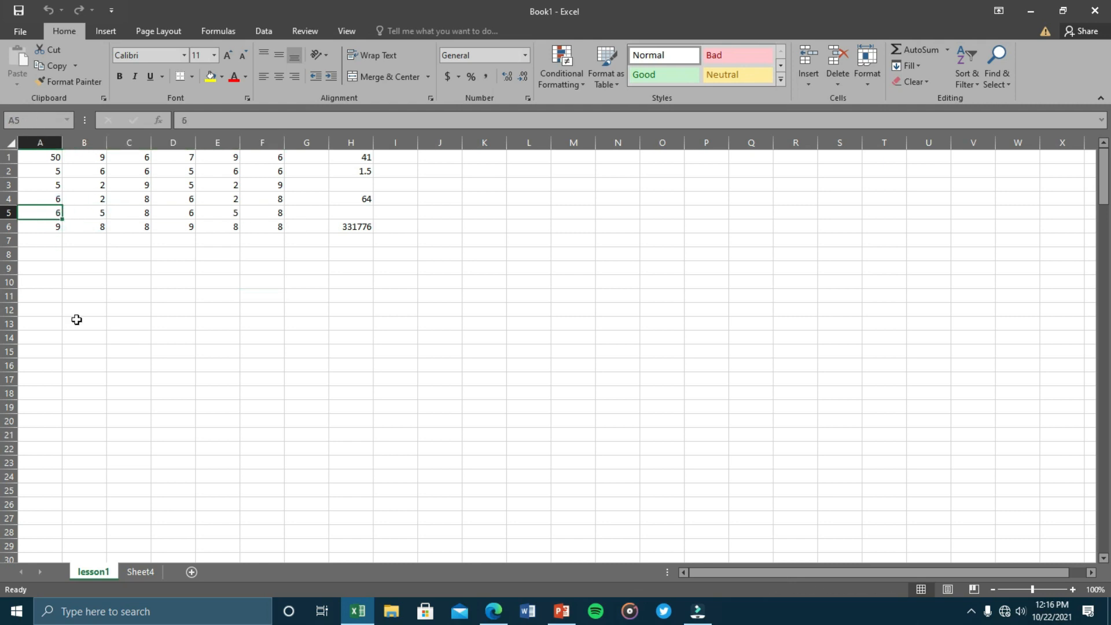
pyautogui.write('50')
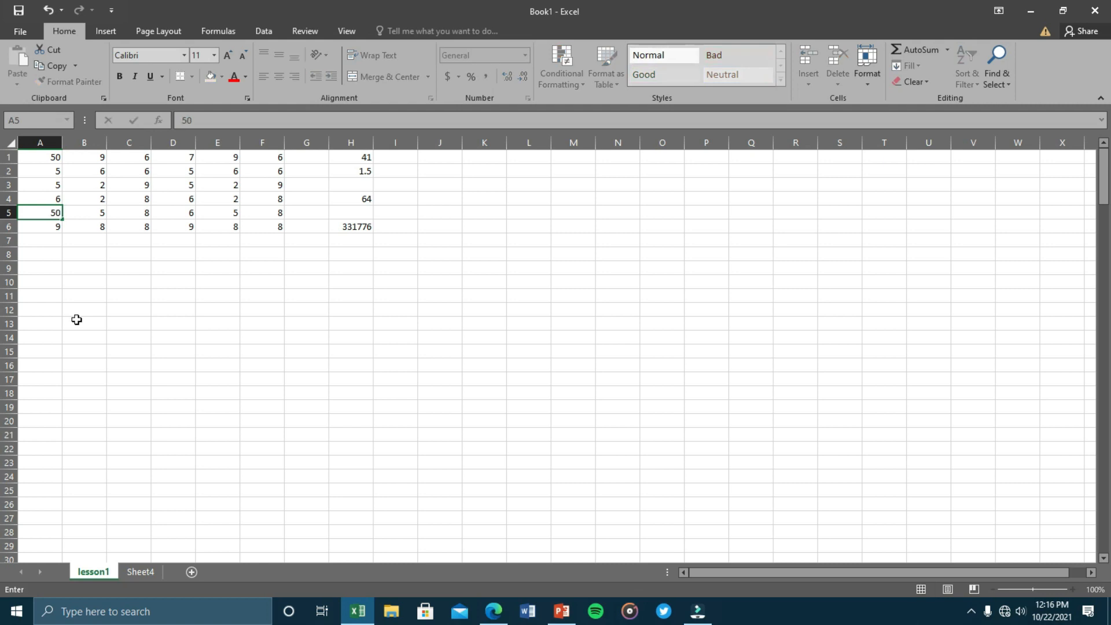
pyautogui.press('Up')
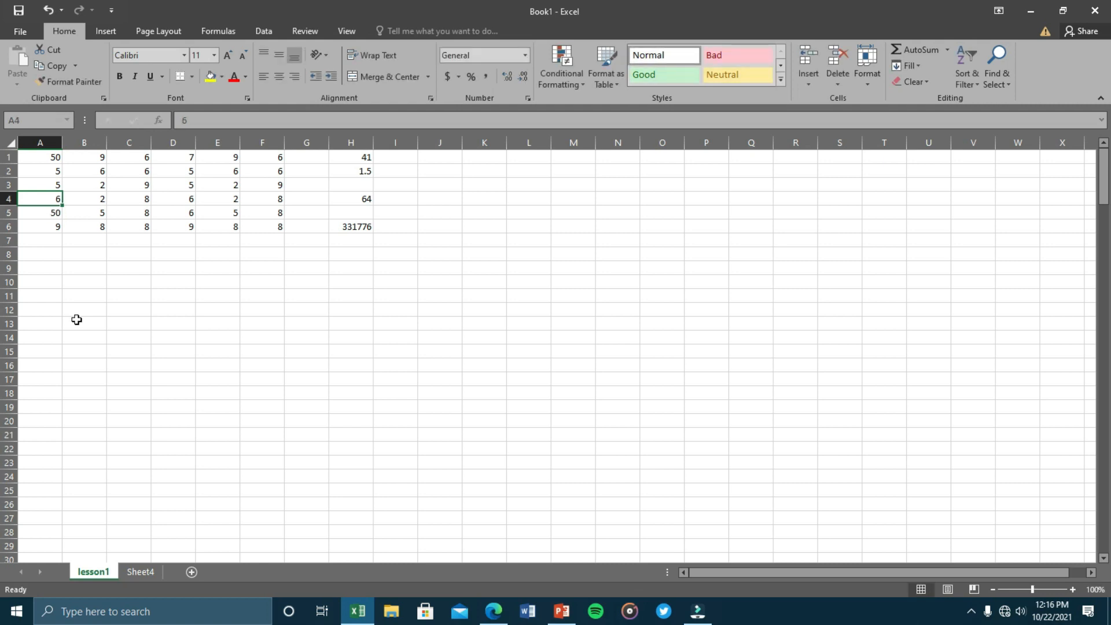
pyautogui.moveTo(81, 212); pyautogui.dragTo(263, 215)
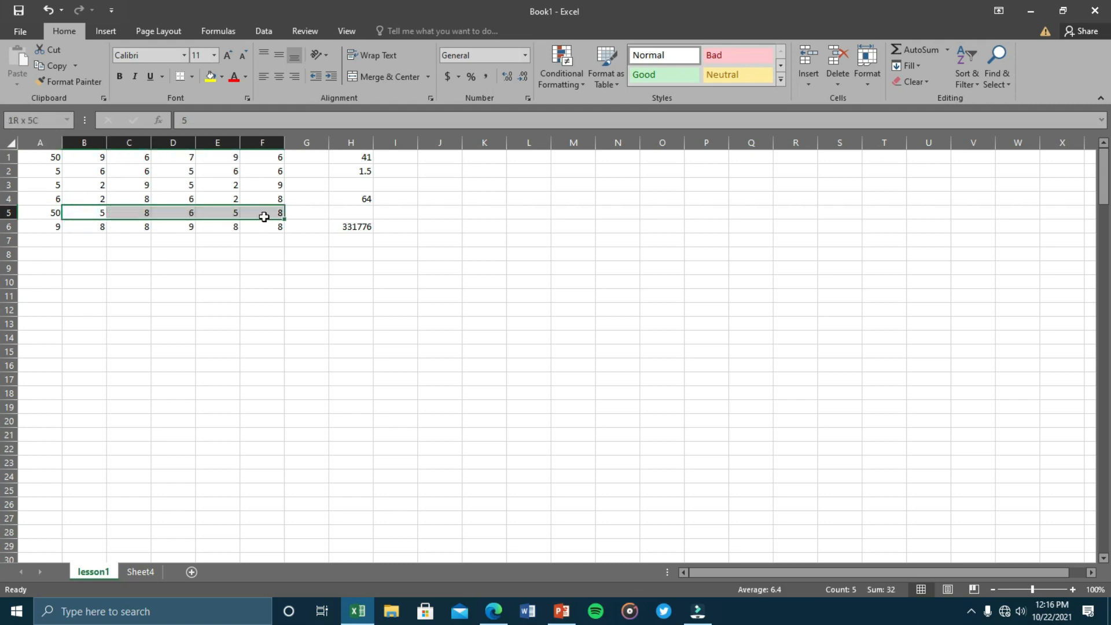
pyautogui.click(40, 214)
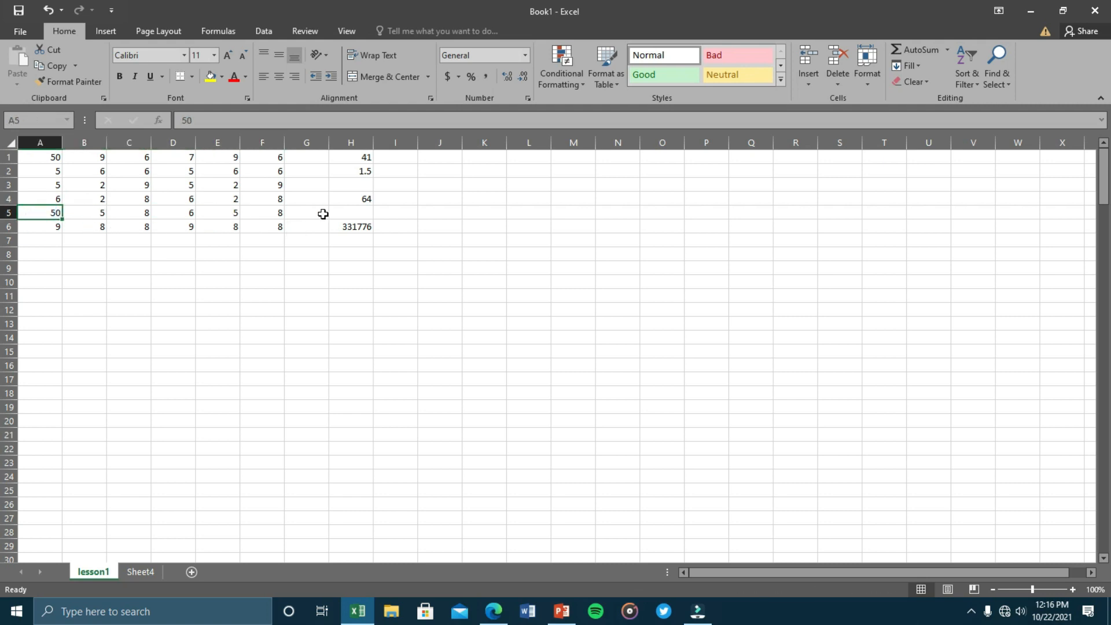
pyautogui.click(346, 214)
pyautogui.write('=')
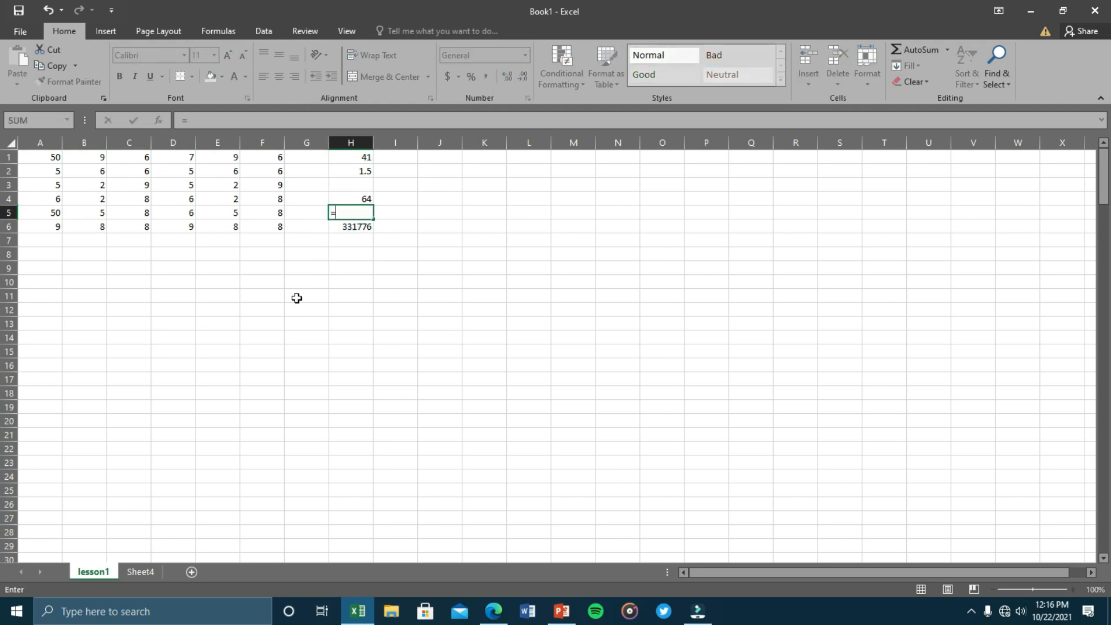
pyautogui.press('Escape')
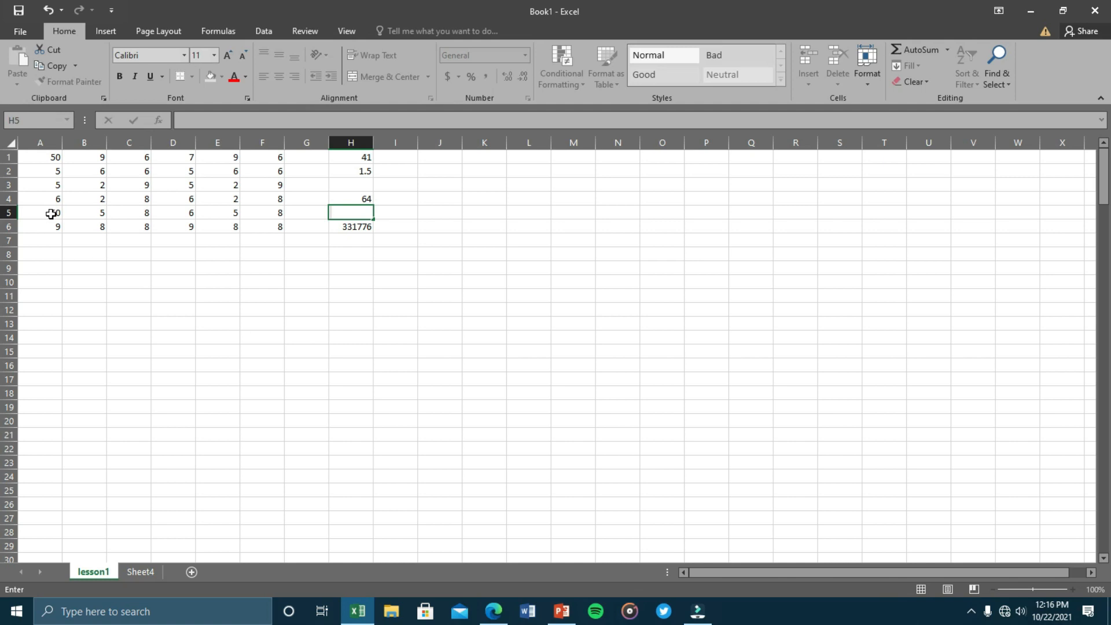
pyautogui.moveTo(81, 214); pyautogui.dragTo(262, 216)
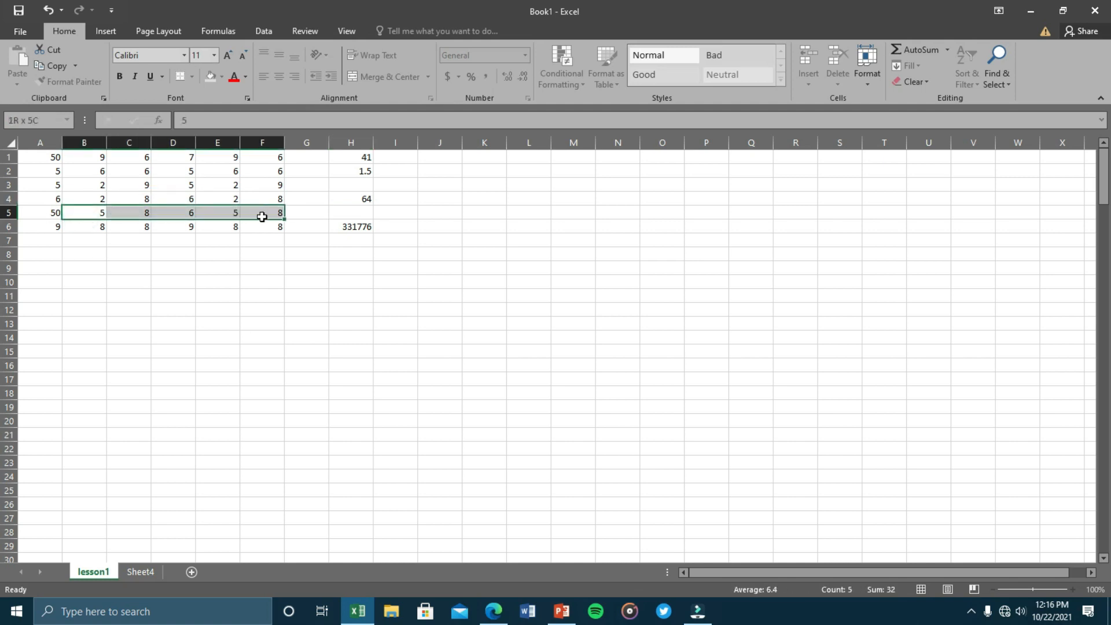
# Enter =A5-SUM(B5:F5) in H5, giving 18.
pyautogui.click(354, 211)
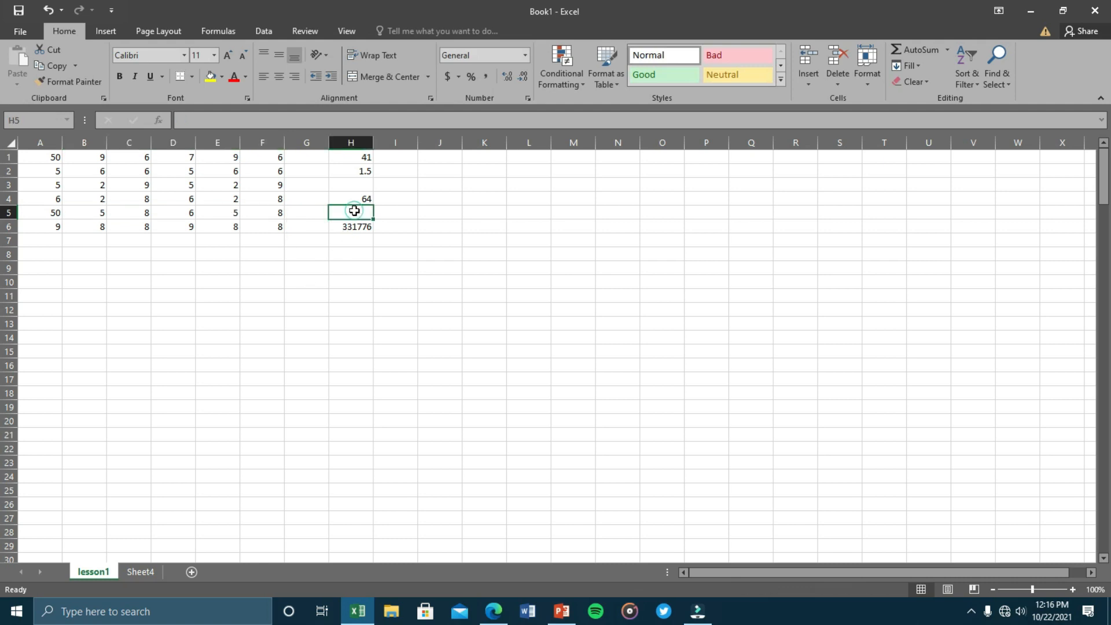
pyautogui.write('=')
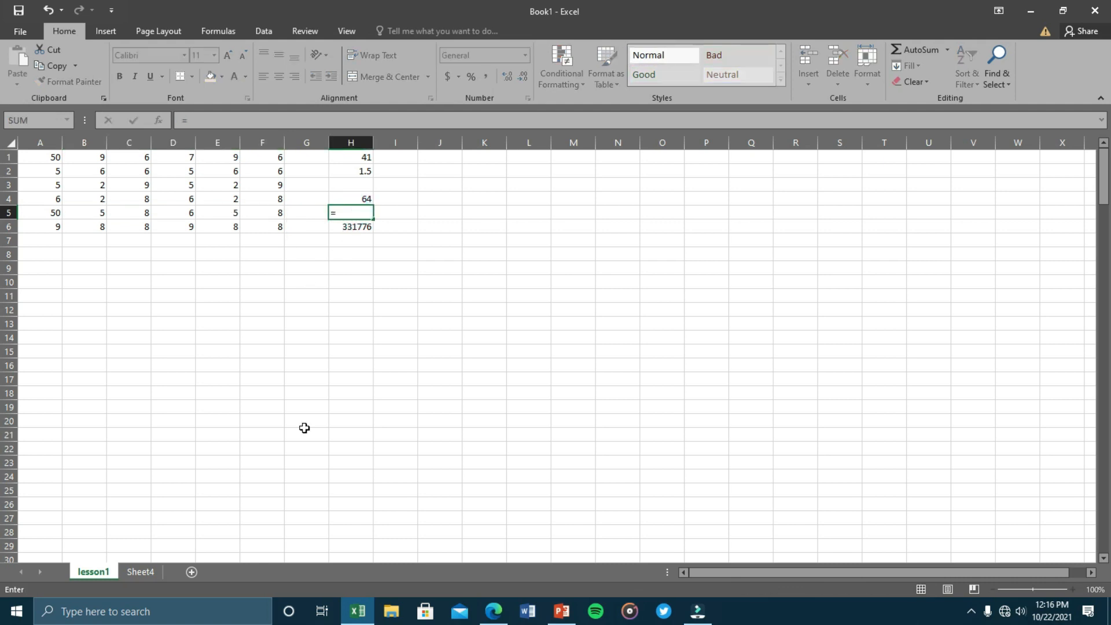
pyautogui.click(57, 213)
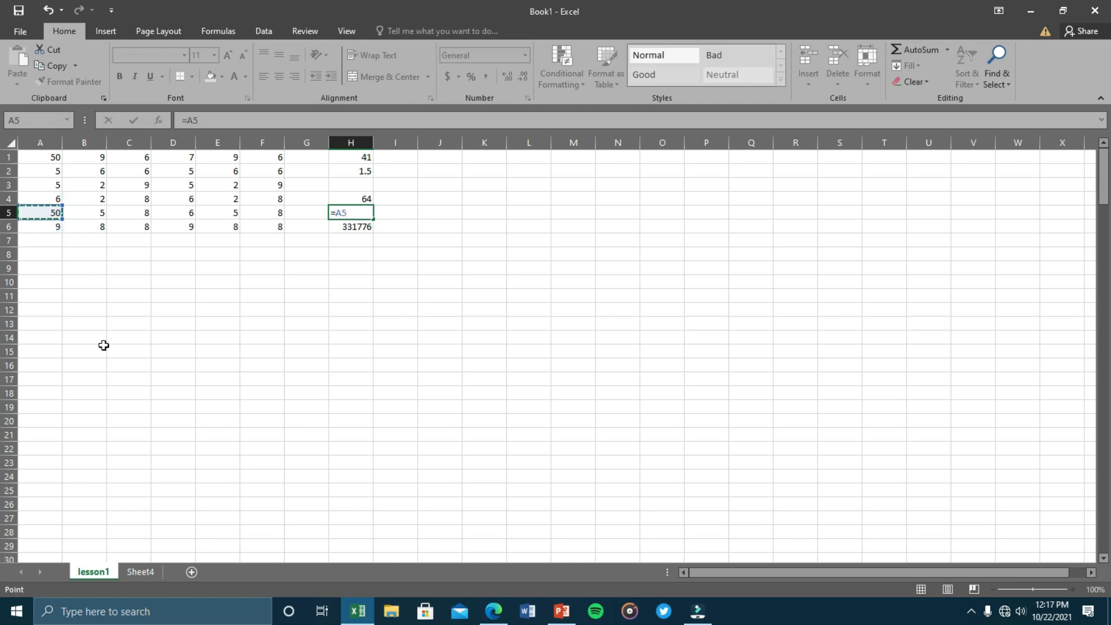
pyautogui.write('-su')
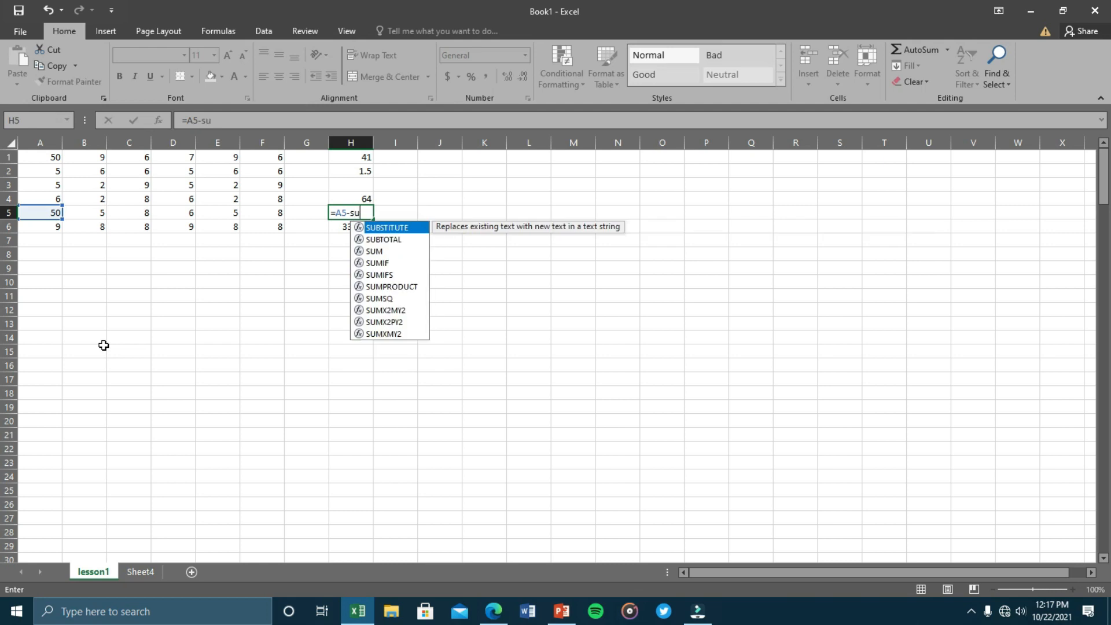
pyautogui.write('m(')
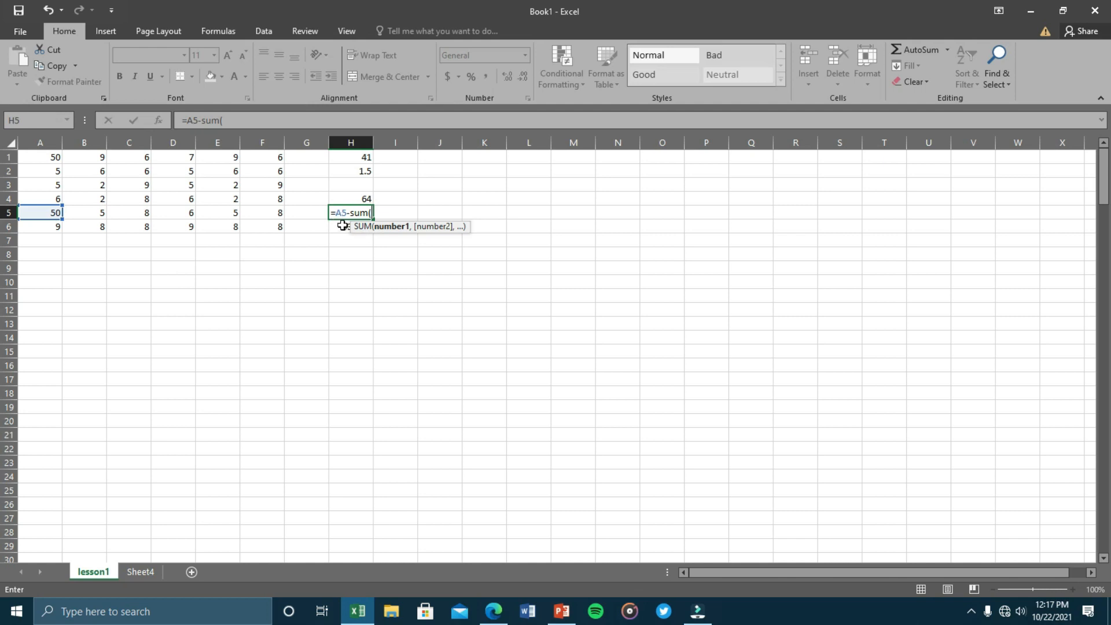
pyautogui.click(91, 215)
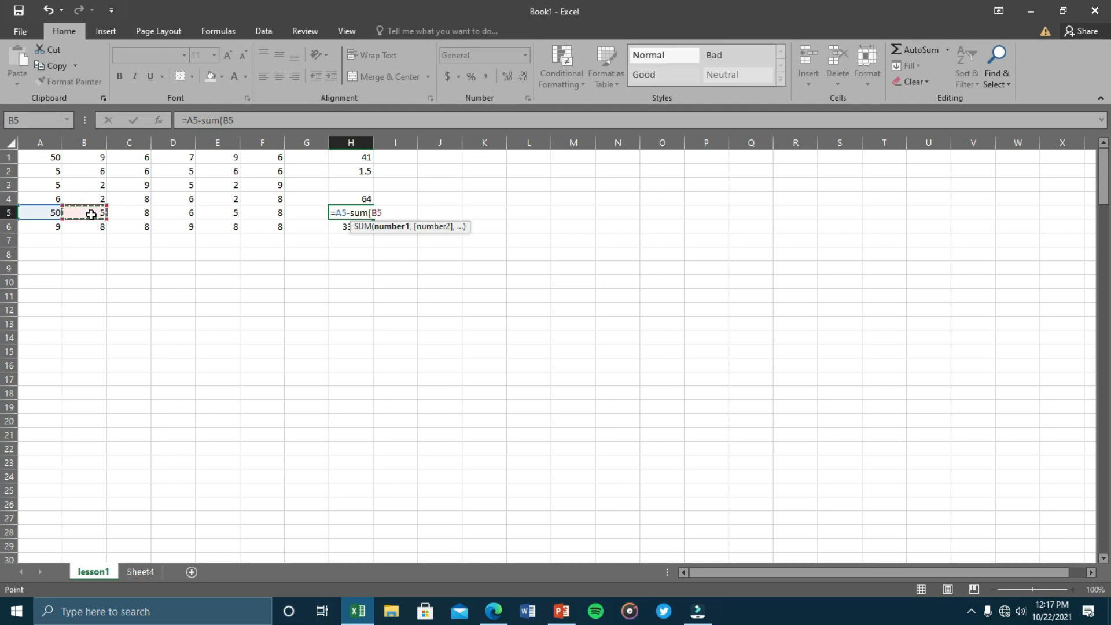
pyautogui.press('F8')
pyautogui.press('BackSpace')
pyautogui.press('BackSpace')
pyautogui.write('F')
pyautogui.press('BackSpace')
pyautogui.press('BackSpace')
pyautogui.press('BackSpace')
pyautogui.press('BackSpace')
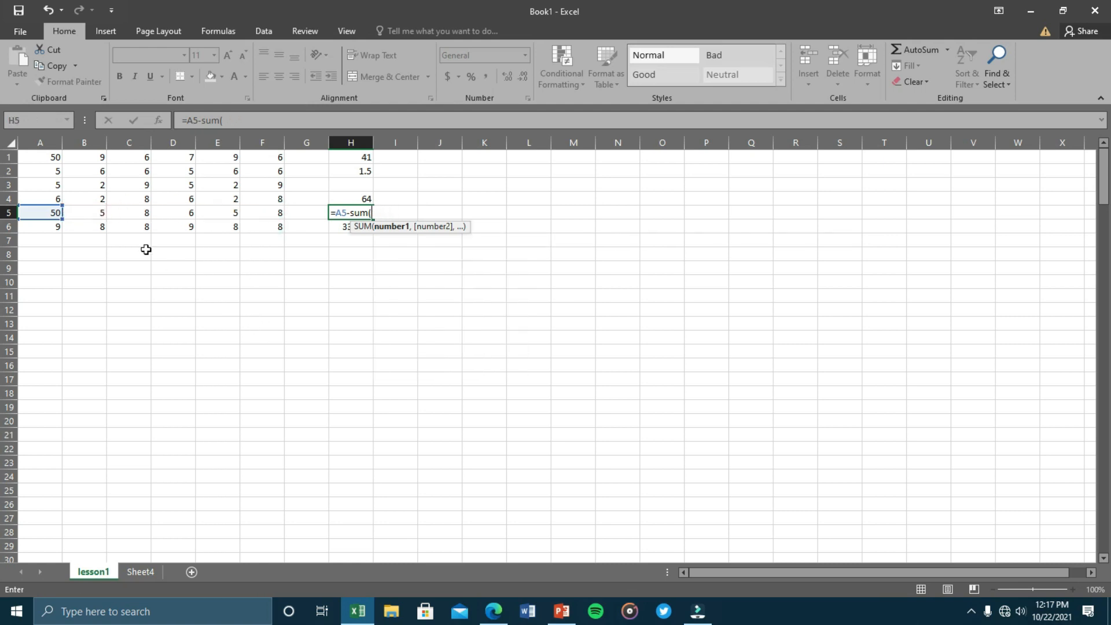
pyautogui.moveTo(88, 214); pyautogui.dragTo(256, 211)
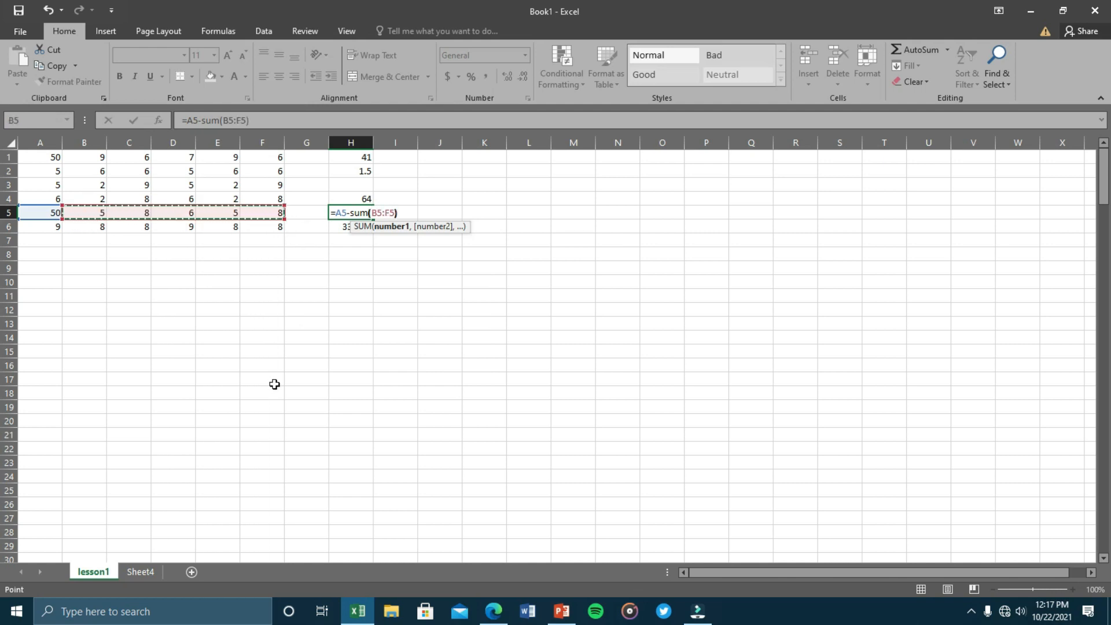
pyautogui.write(')')
pyautogui.press('Return')
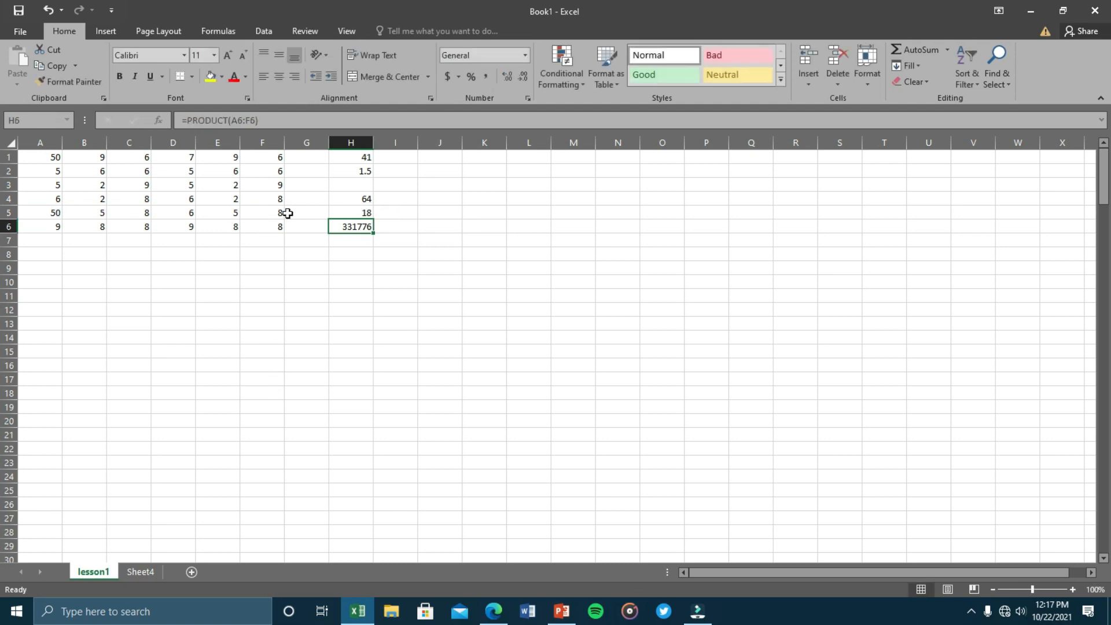
# Check H5's formula against the B5:F5 total and reopen it for editing.
pyautogui.click(345, 212)
pyautogui.moveTo(80, 212); pyautogui.dragTo(268, 211)
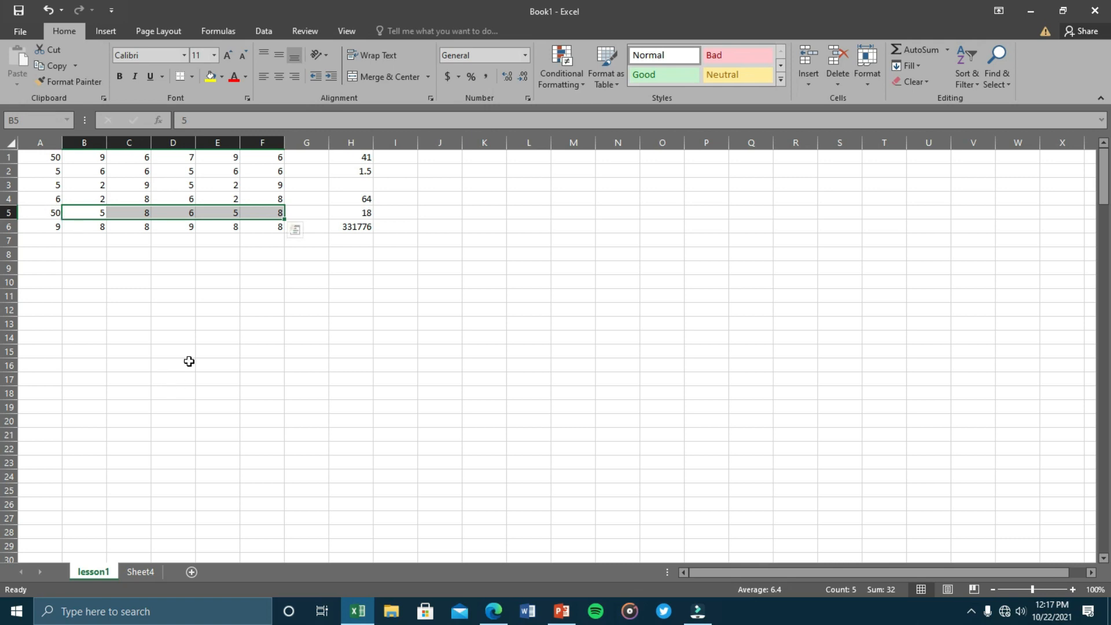
pyautogui.click(362, 212)
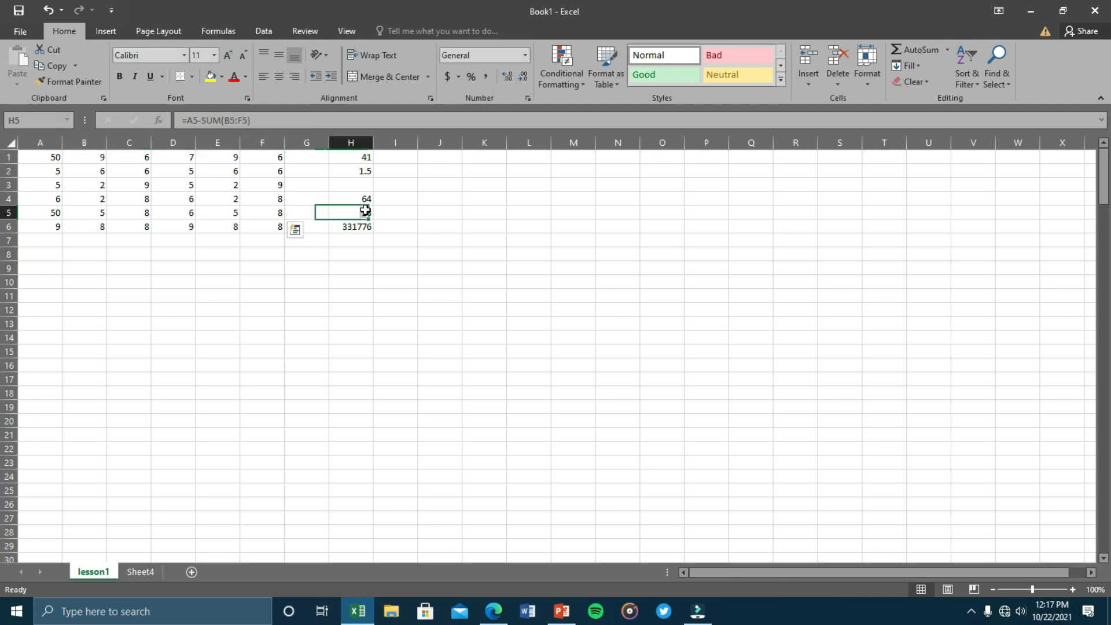
pyautogui.click(272, 121)
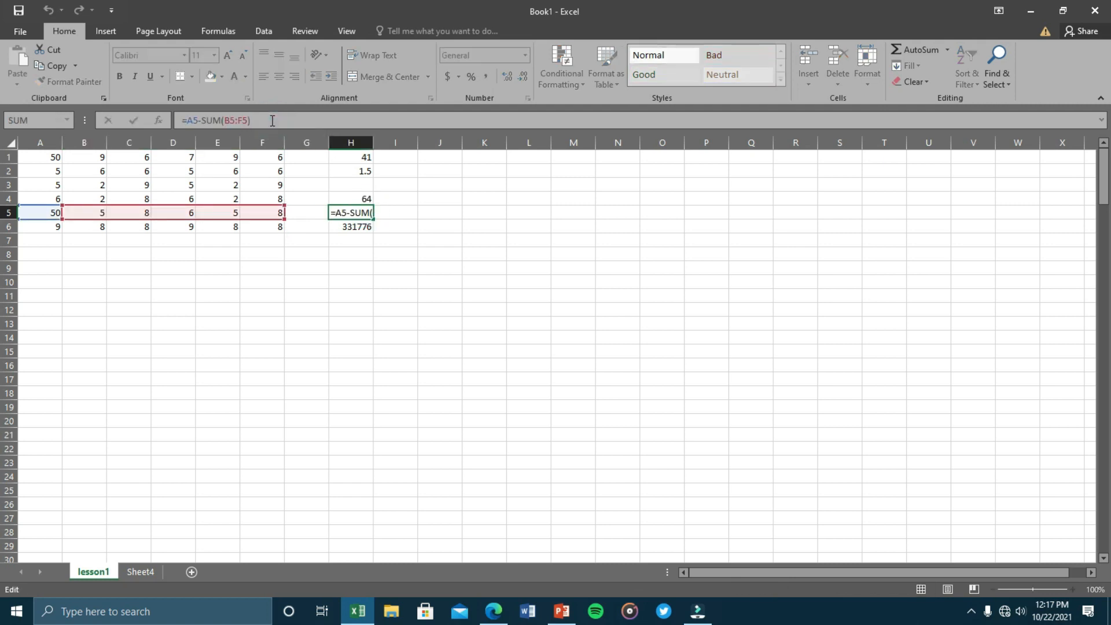